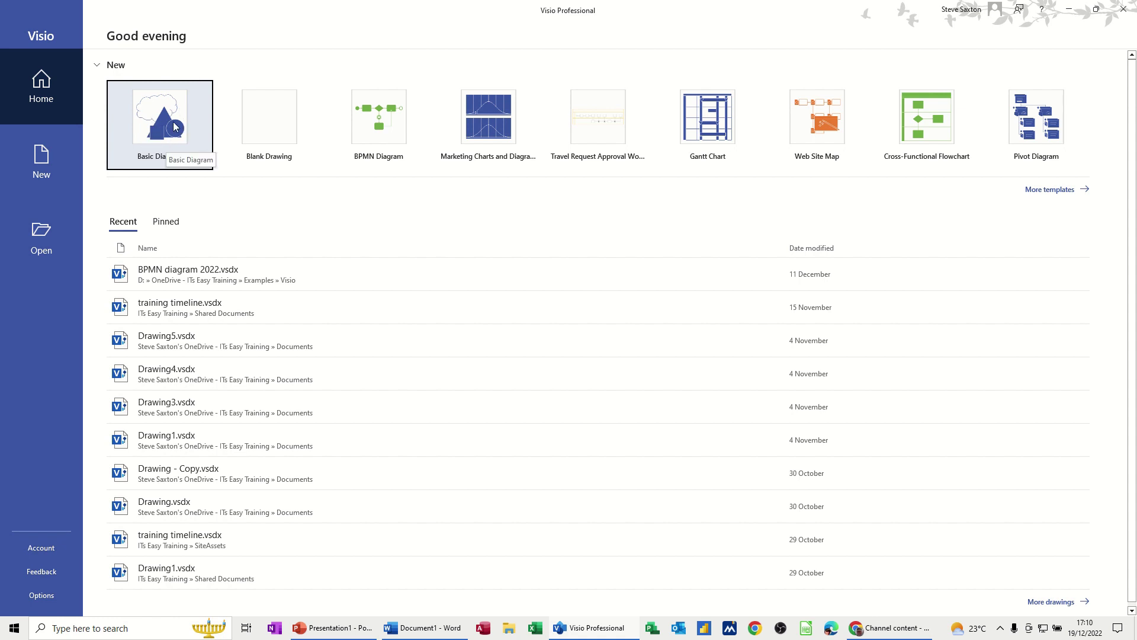
# Create a new drawing from the Basic Diagram template.
pyautogui.click(170, 126)
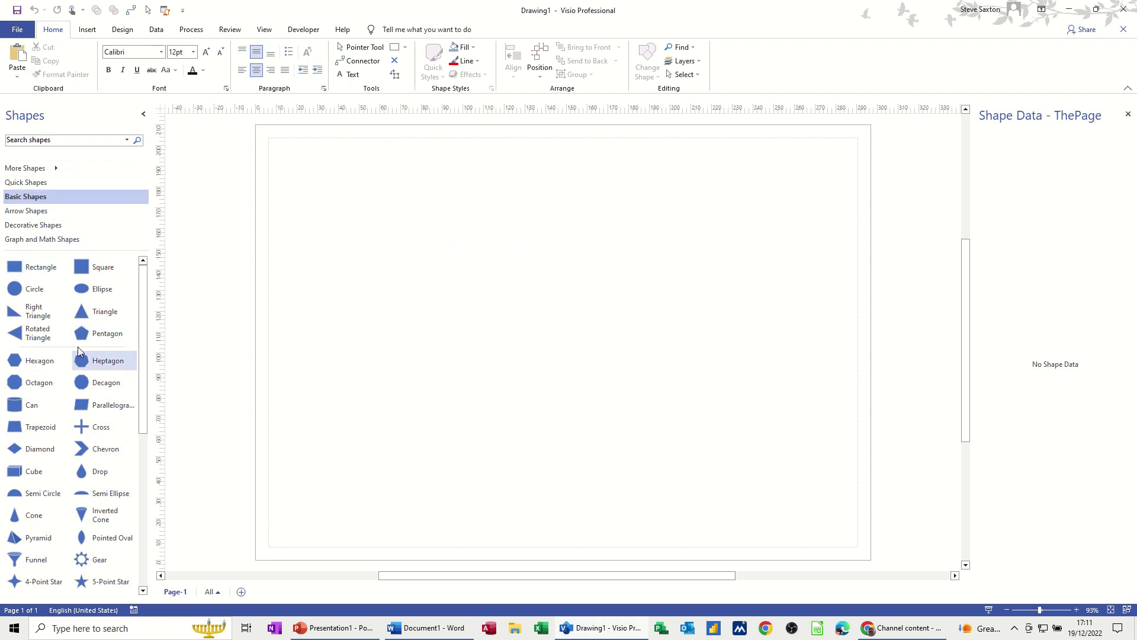
# Examine the drawing's open stencils and the additional shape categories, such as Business, General, and Maps and Floor Plans.
pyautogui.click(25, 185)
pyautogui.click(38, 197)
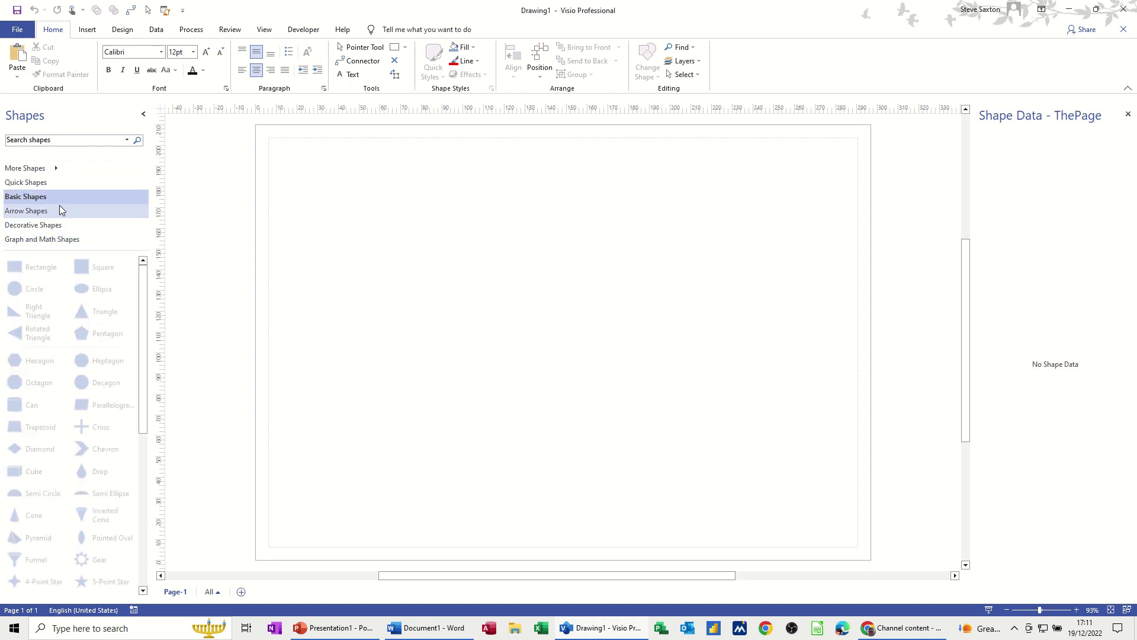
pyautogui.click(38, 210)
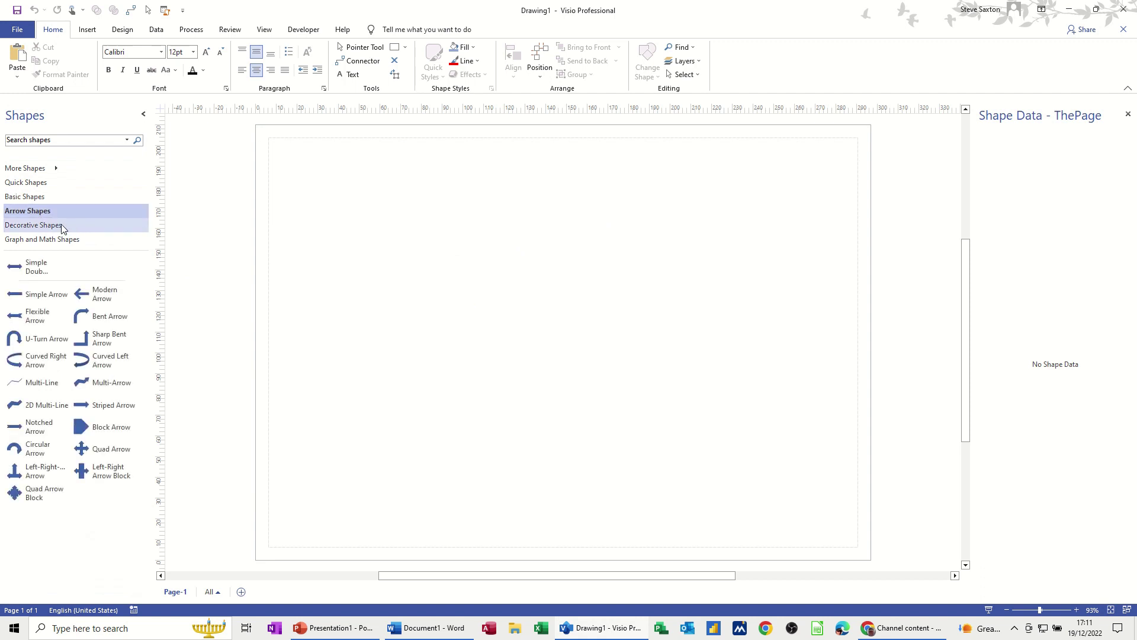
pyautogui.click(59, 226)
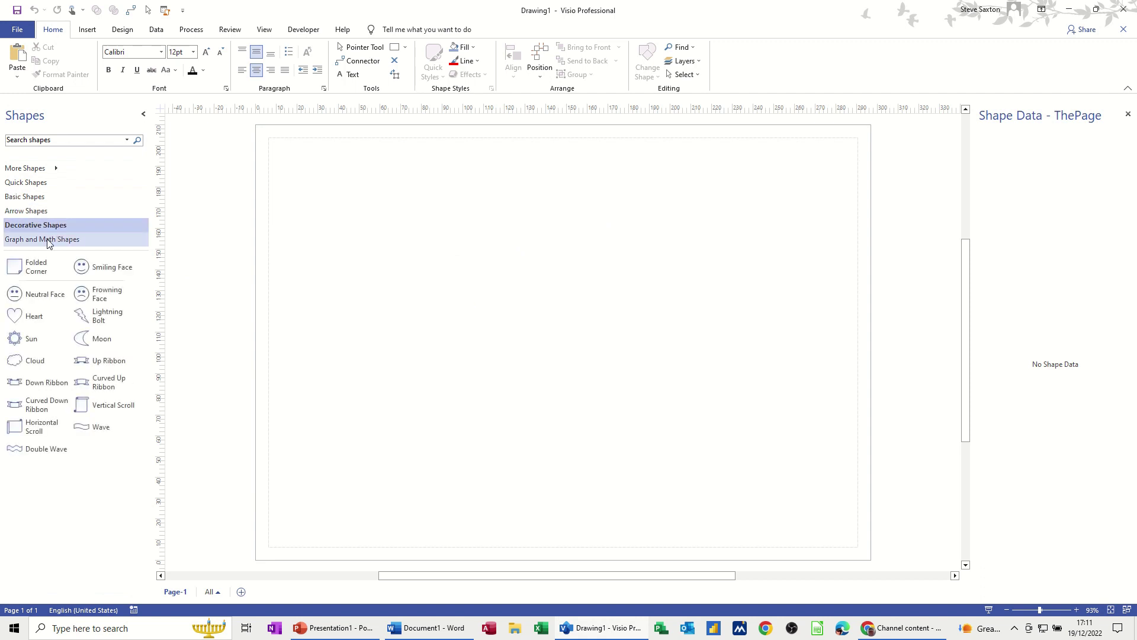
pyautogui.click(46, 242)
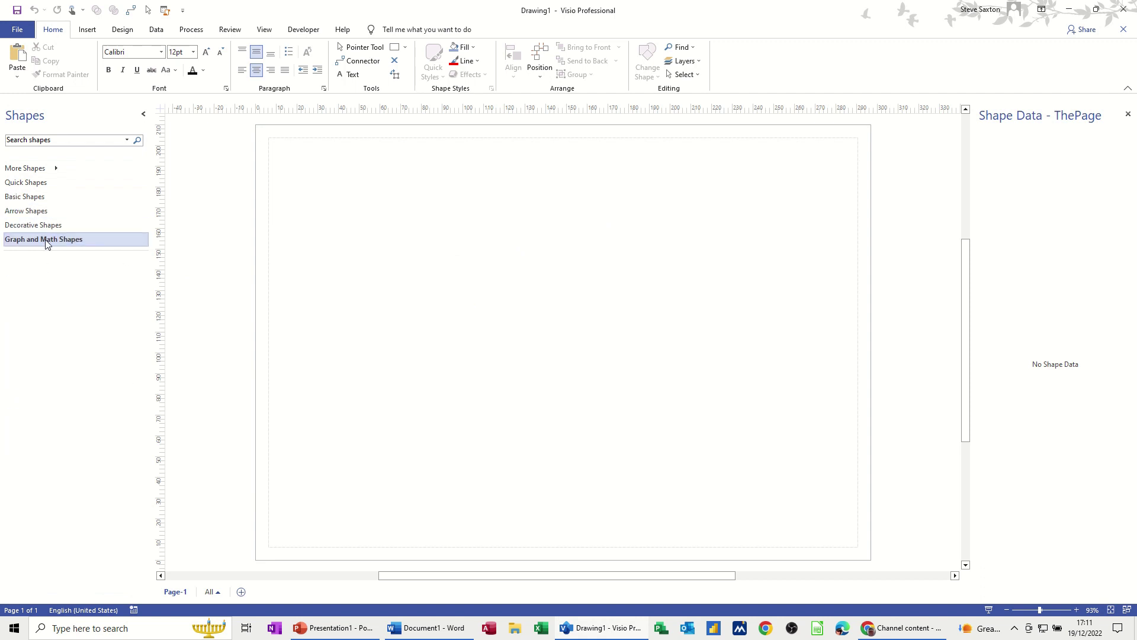
pyautogui.click(33, 183)
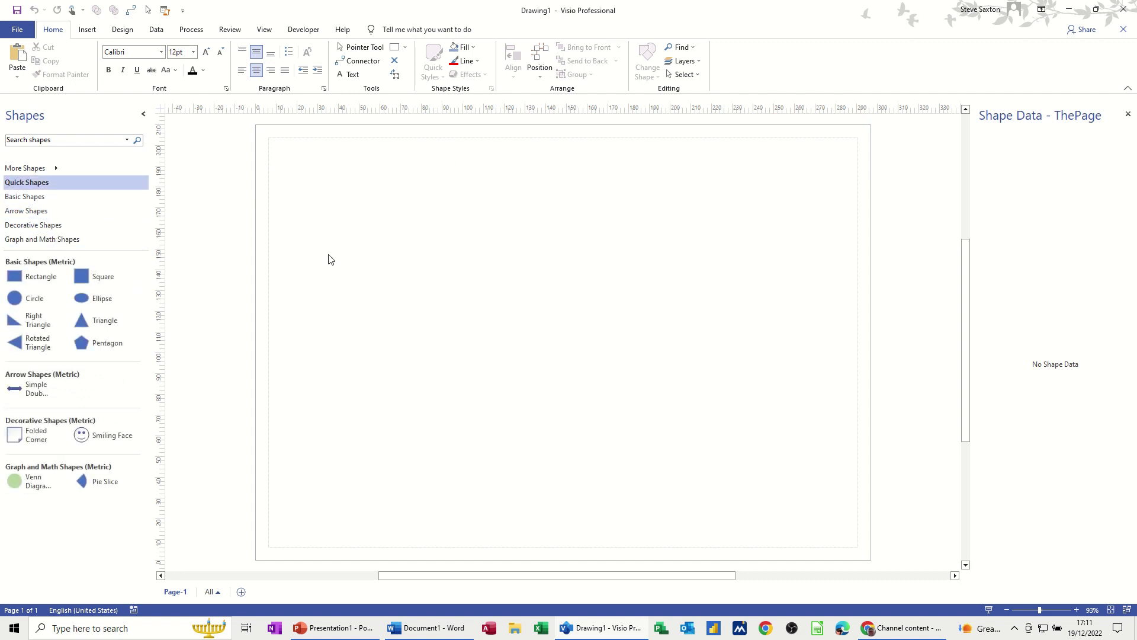
pyautogui.click(58, 168)
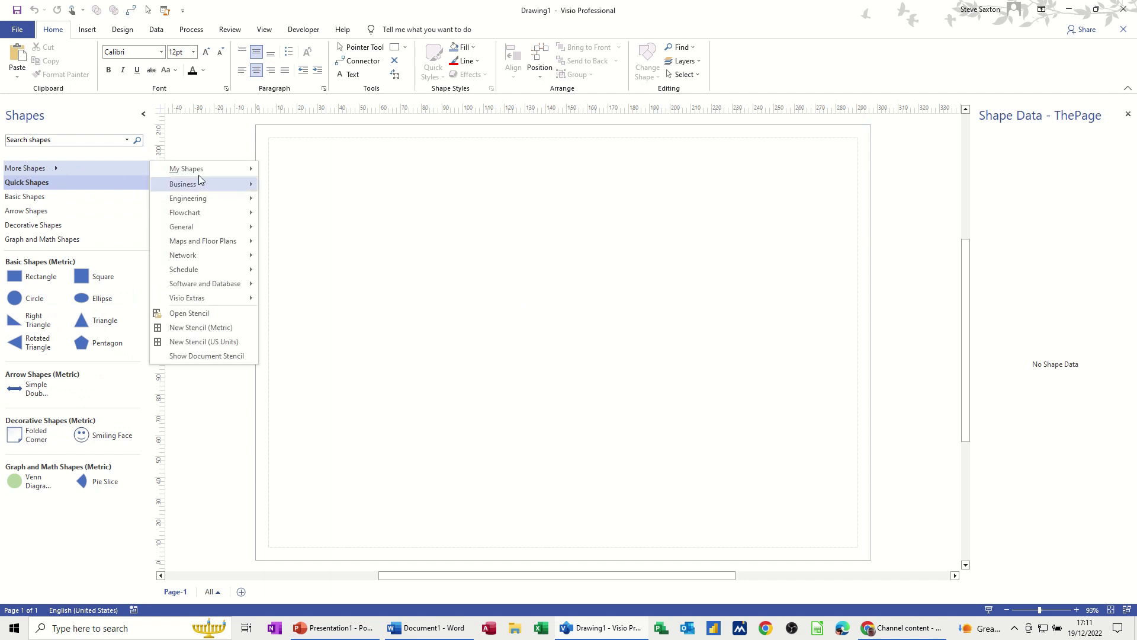
pyautogui.moveTo(214, 205)
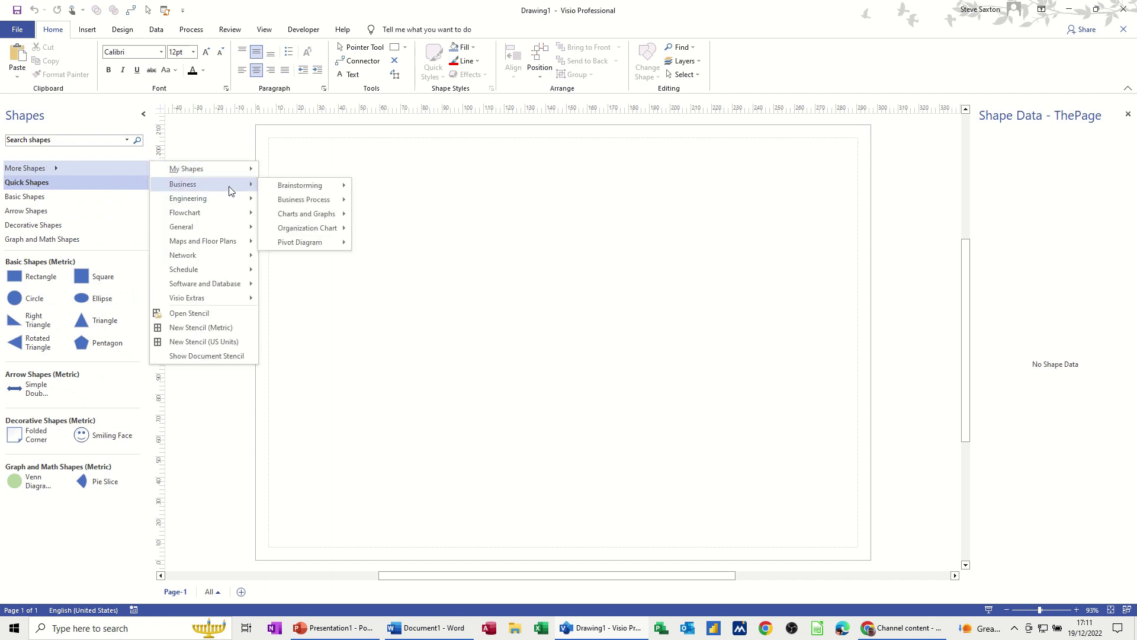
pyautogui.moveTo(247, 214)
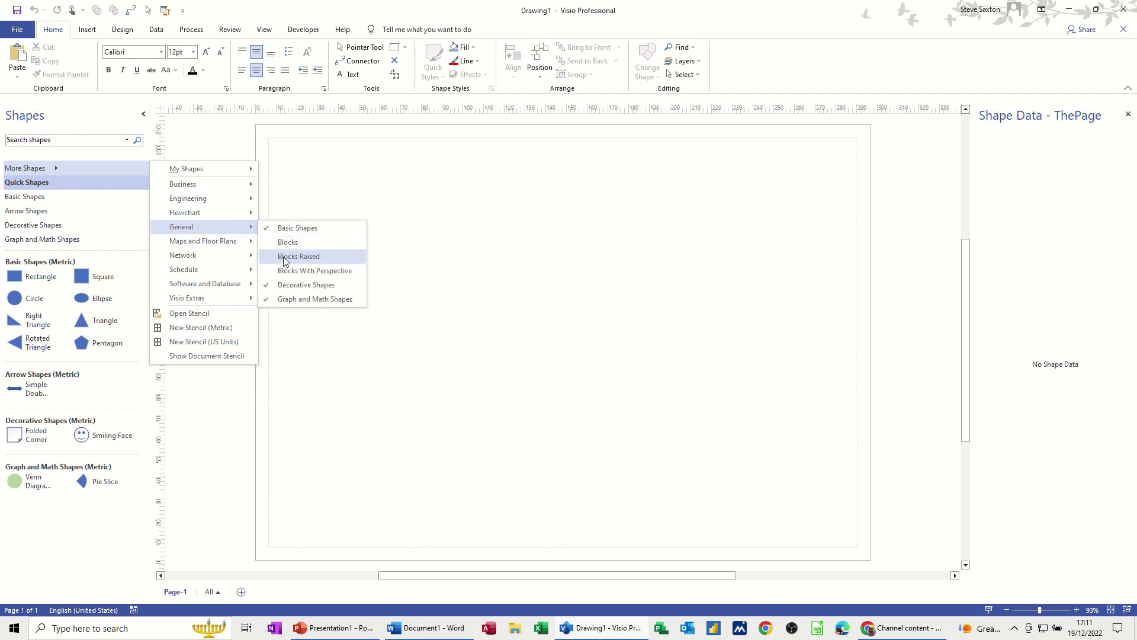
pyautogui.moveTo(243, 245)
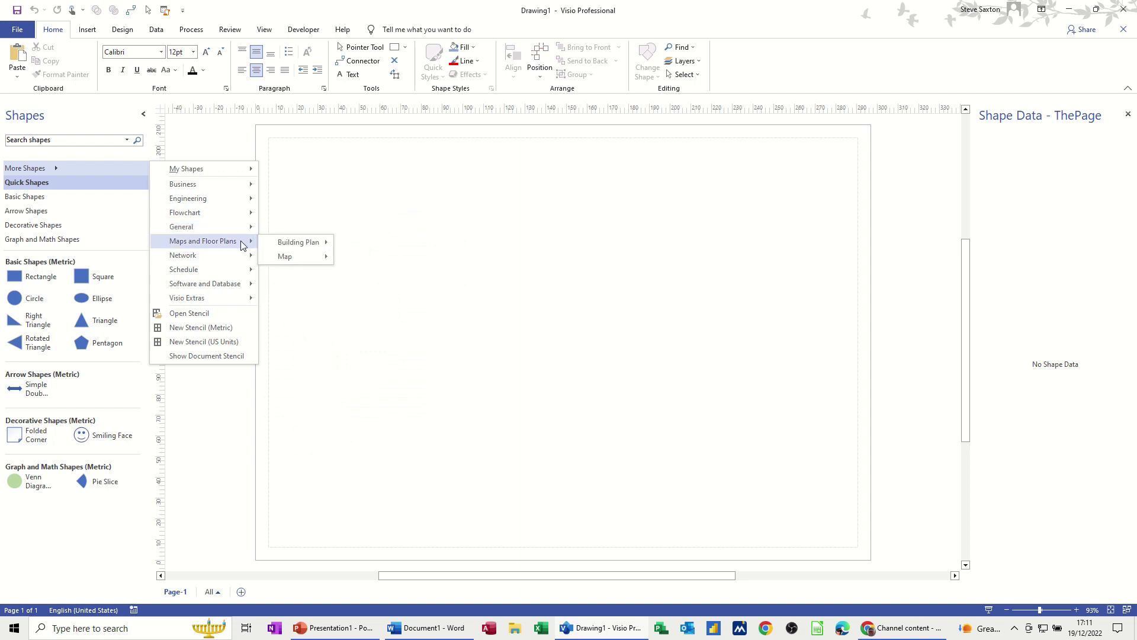
pyautogui.moveTo(240, 298)
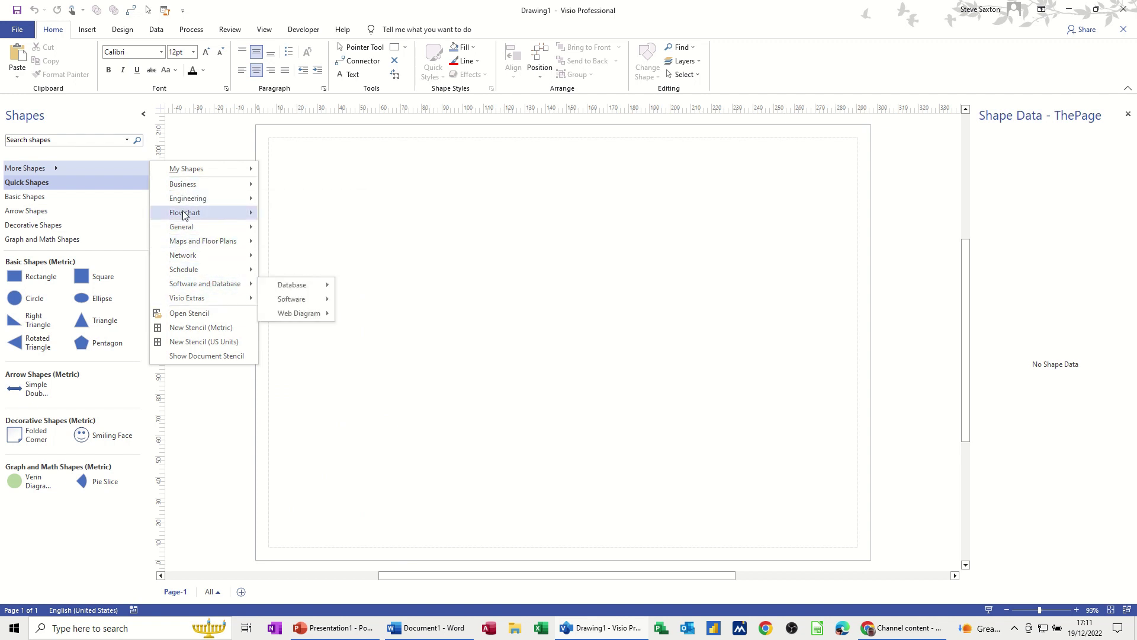
# Search the shape library for "car", then clear the search.
pyautogui.click(57, 140)
pyautogui.click(57, 140)
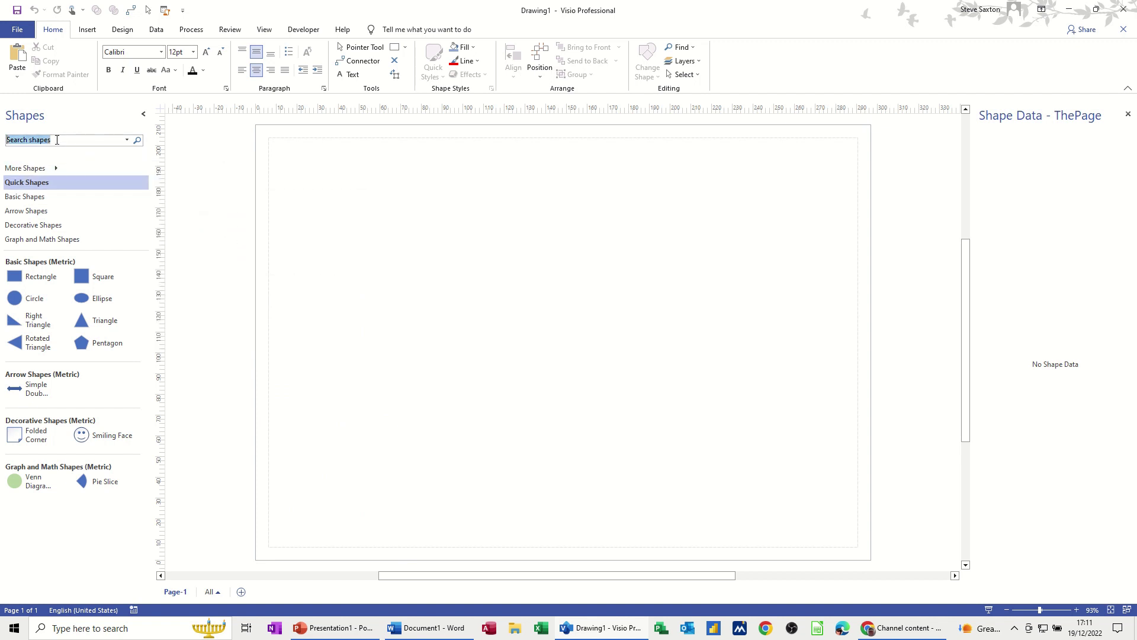
pyautogui.press('BackSpace')
pyautogui.click(137, 140)
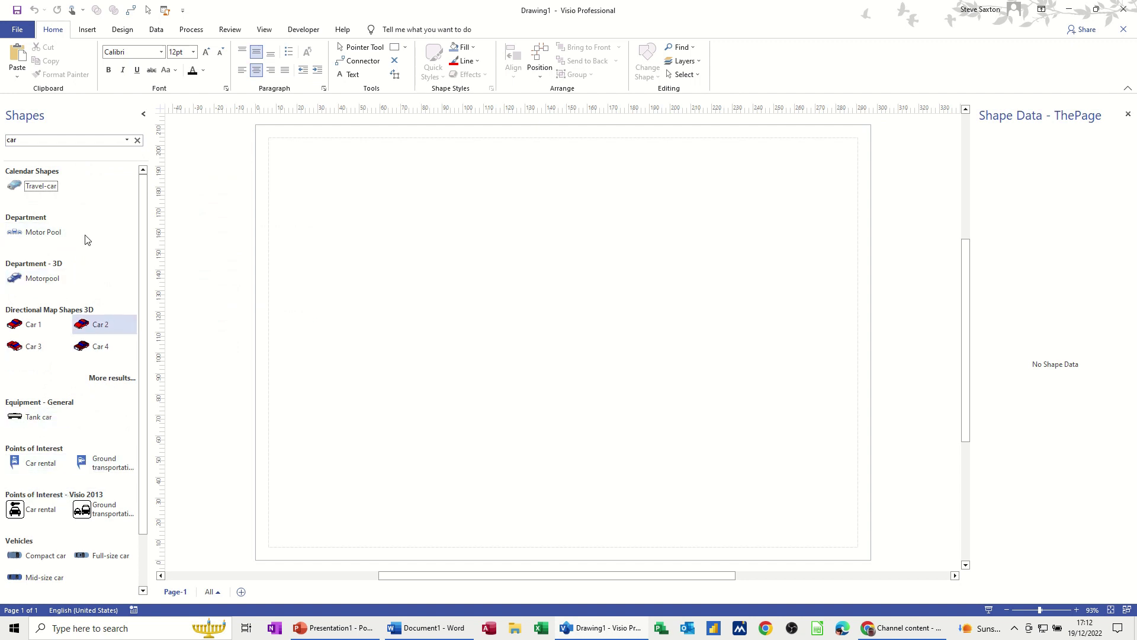
pyautogui.click(137, 140)
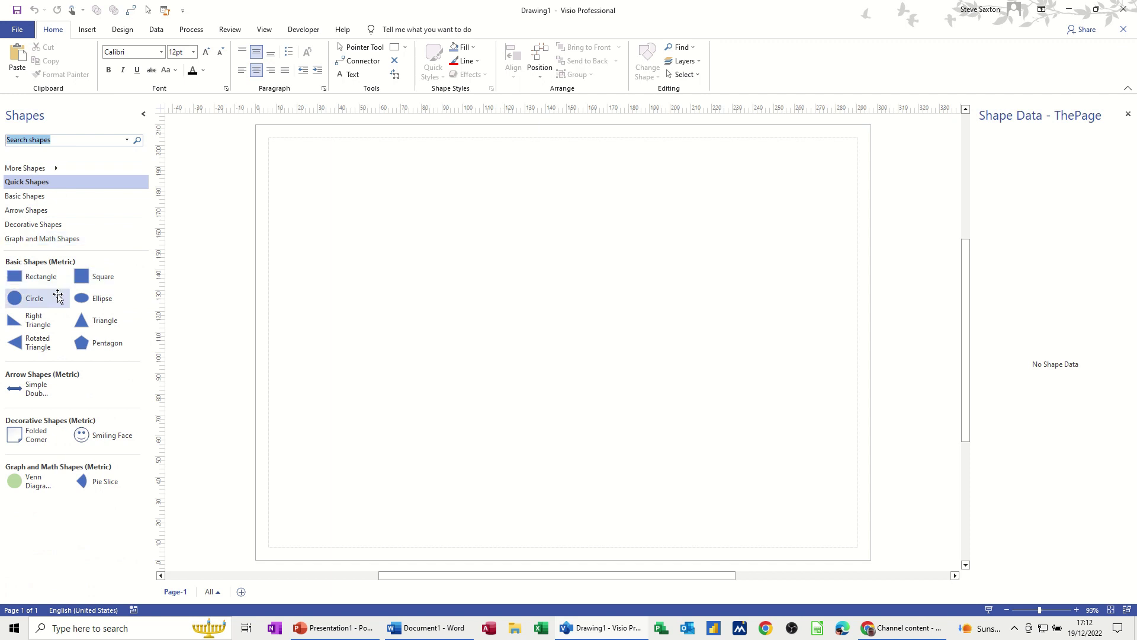
# Show the Basic Shapes stencil and view the stencil files stored in the My Shapes folder without opening one.
pyautogui.click(32, 197)
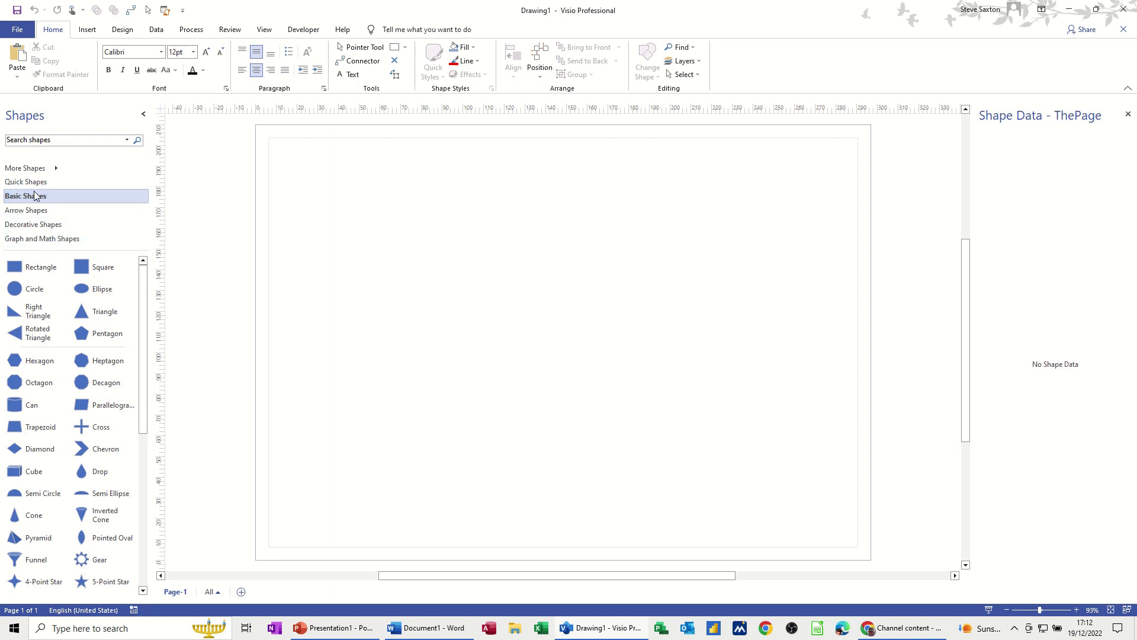
pyautogui.click(57, 171)
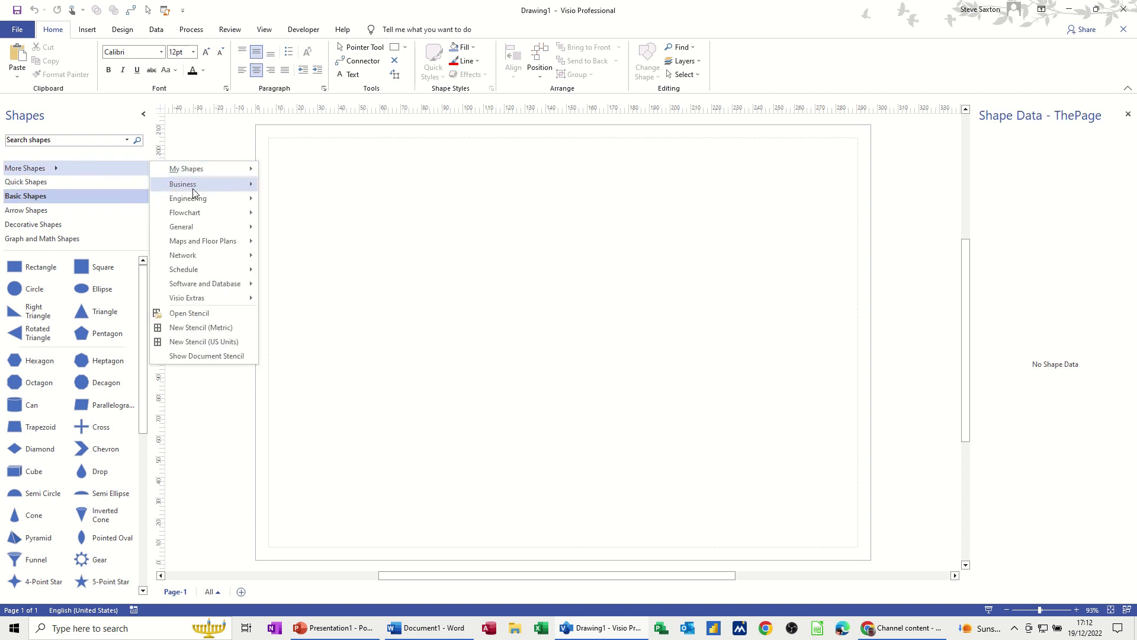
pyautogui.click(188, 314)
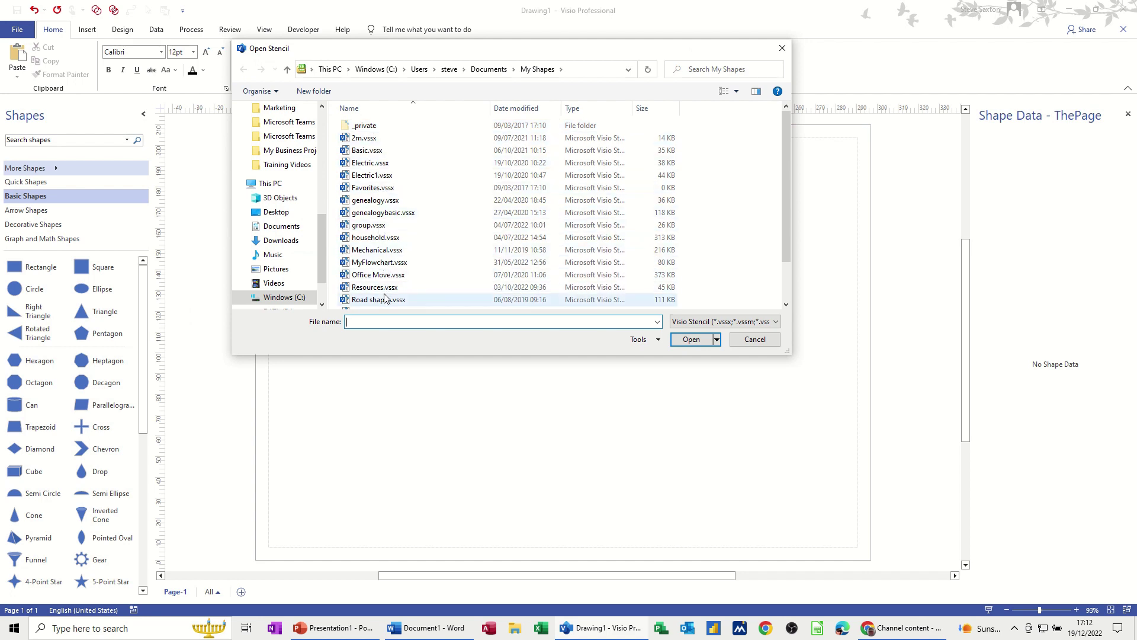
pyautogui.click(755, 338)
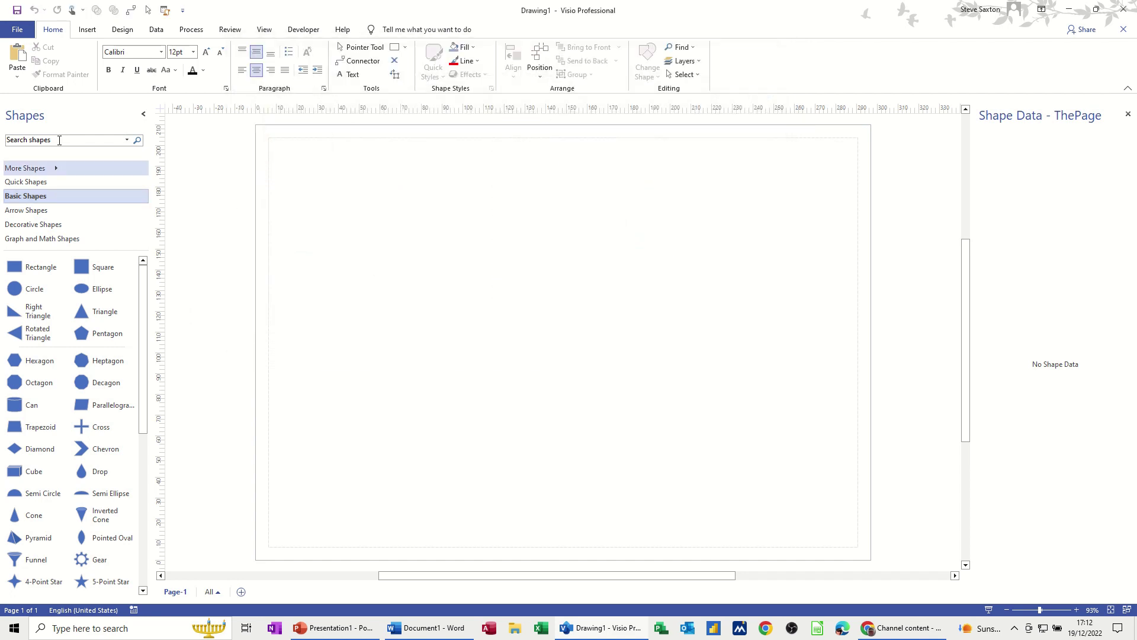
# Create a new metric stencil and add the Rectangle from Basic Shapes to it.
pyautogui.click(55, 171)
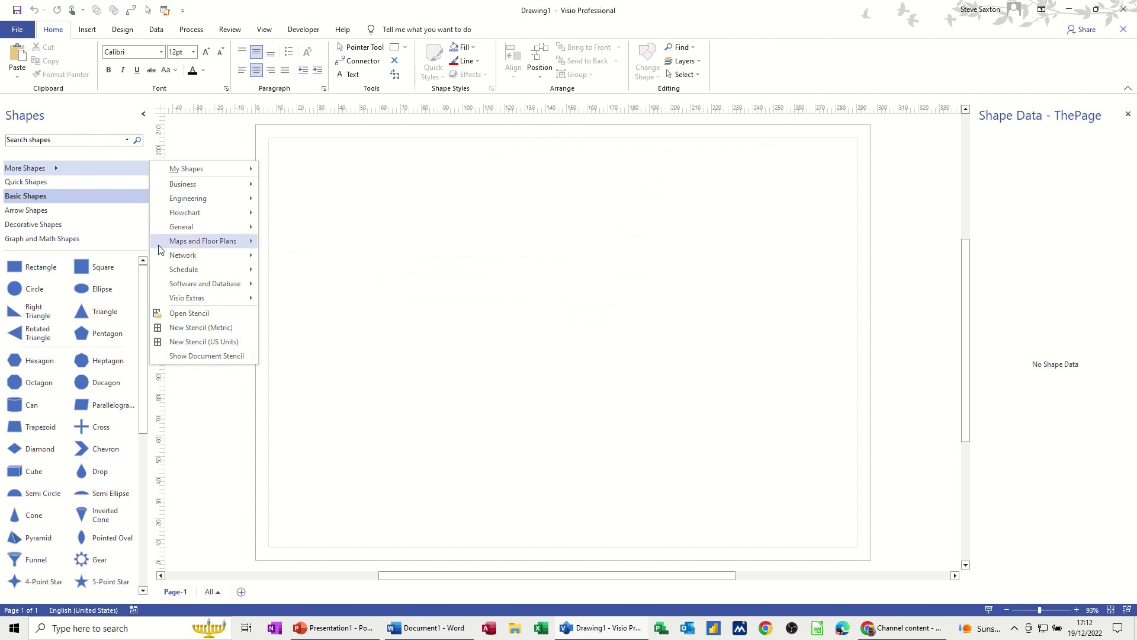
pyautogui.click(187, 329)
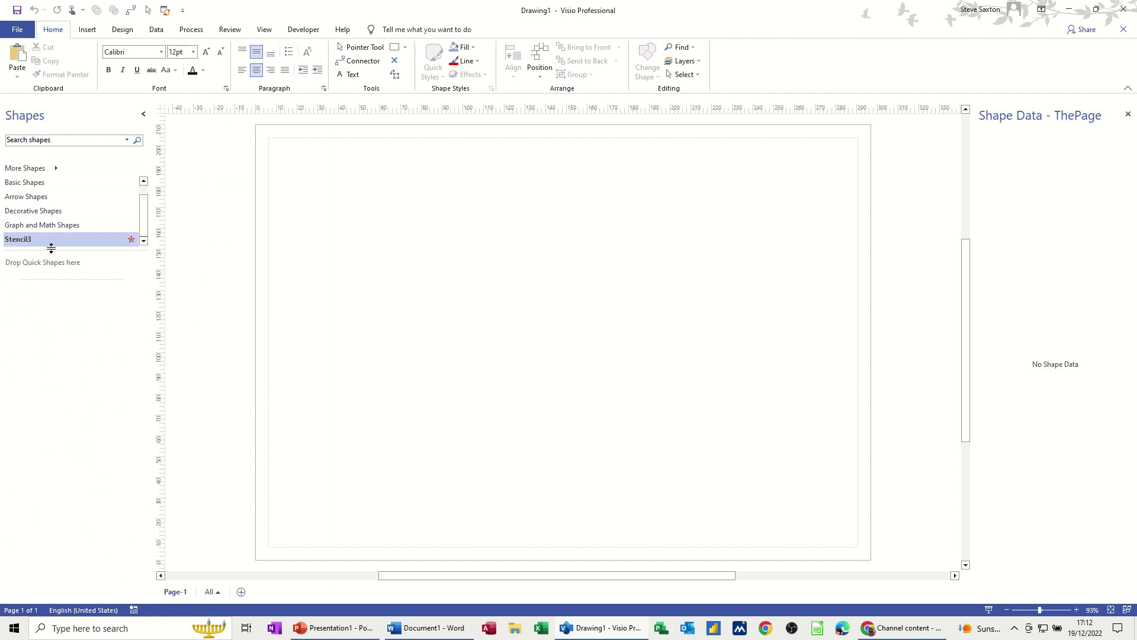
pyautogui.click(42, 185)
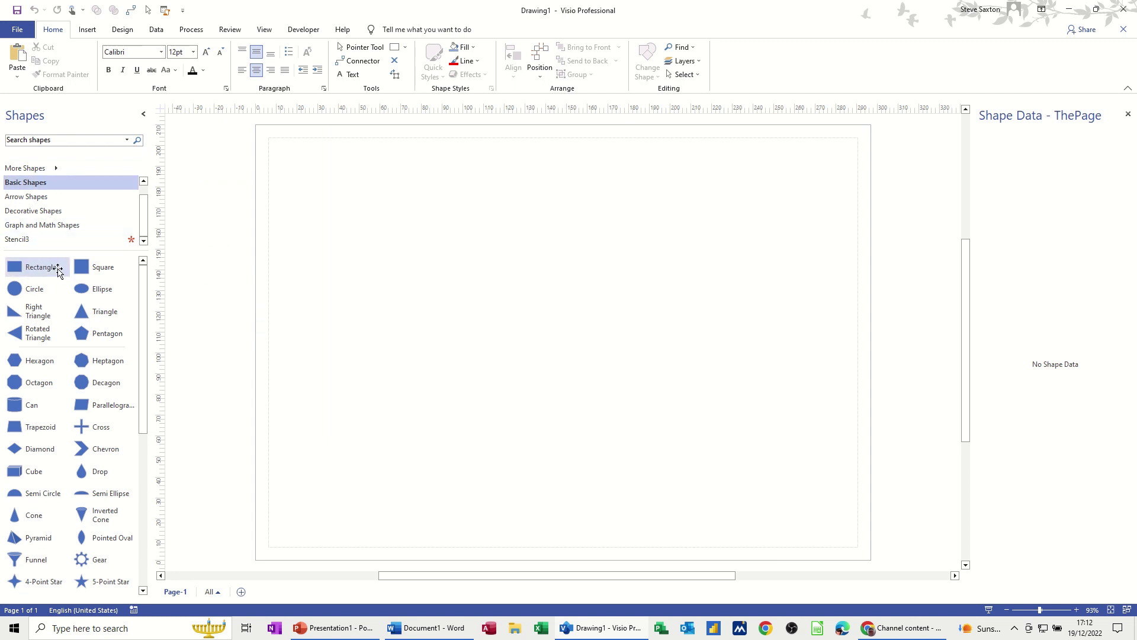
pyautogui.moveTo(47, 269)
pyautogui.mouseDown()
pyautogui.moveTo(26, 240)
pyautogui.moveTo(39, 245)
pyautogui.moveTo(27, 244)
pyautogui.moveTo(35, 291)
pyautogui.mouseUp()
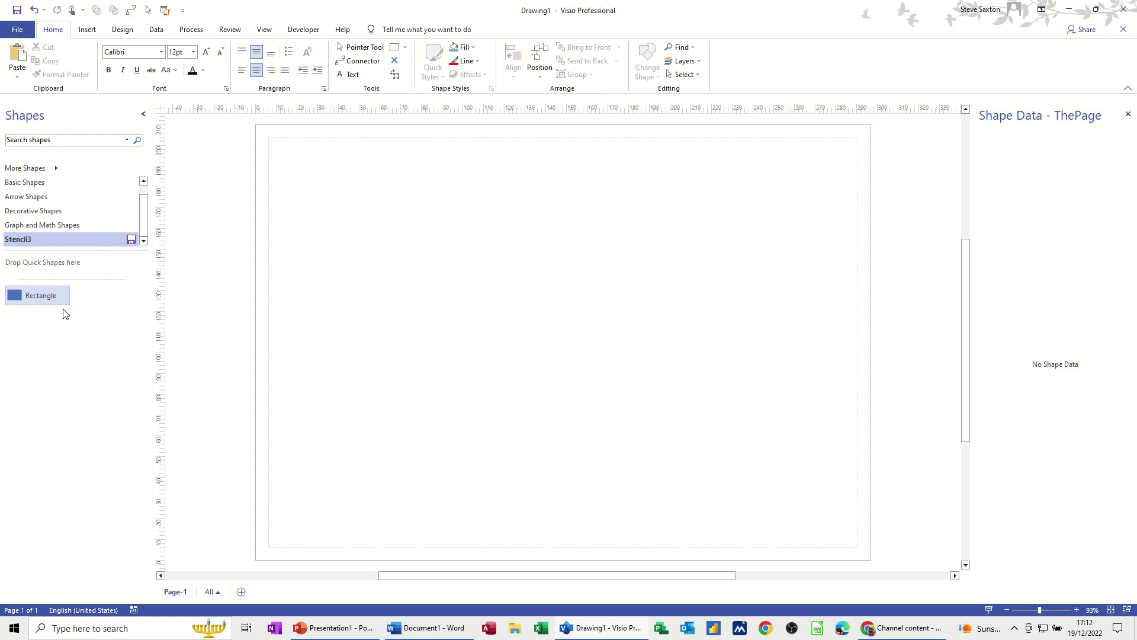
# Add the Pie Slice from Graph and Math Shapes to the new custom stencil.
pyautogui.click(43, 227)
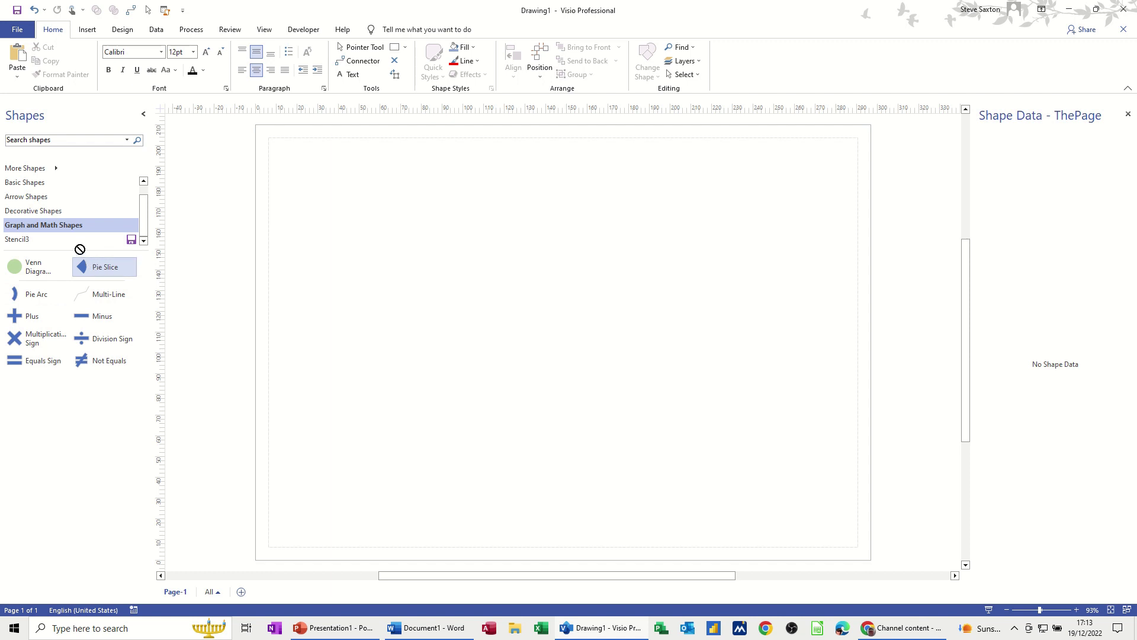
pyautogui.click(54, 239)
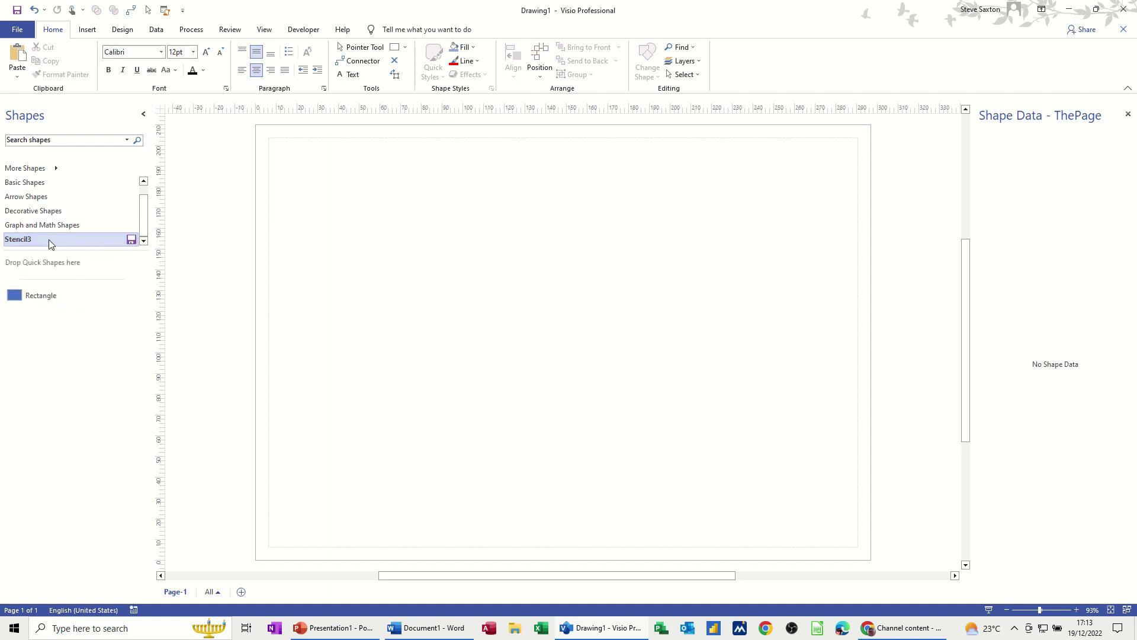
pyautogui.click(43, 225)
pyautogui.moveTo(97, 271); pyautogui.dragTo(83, 309)
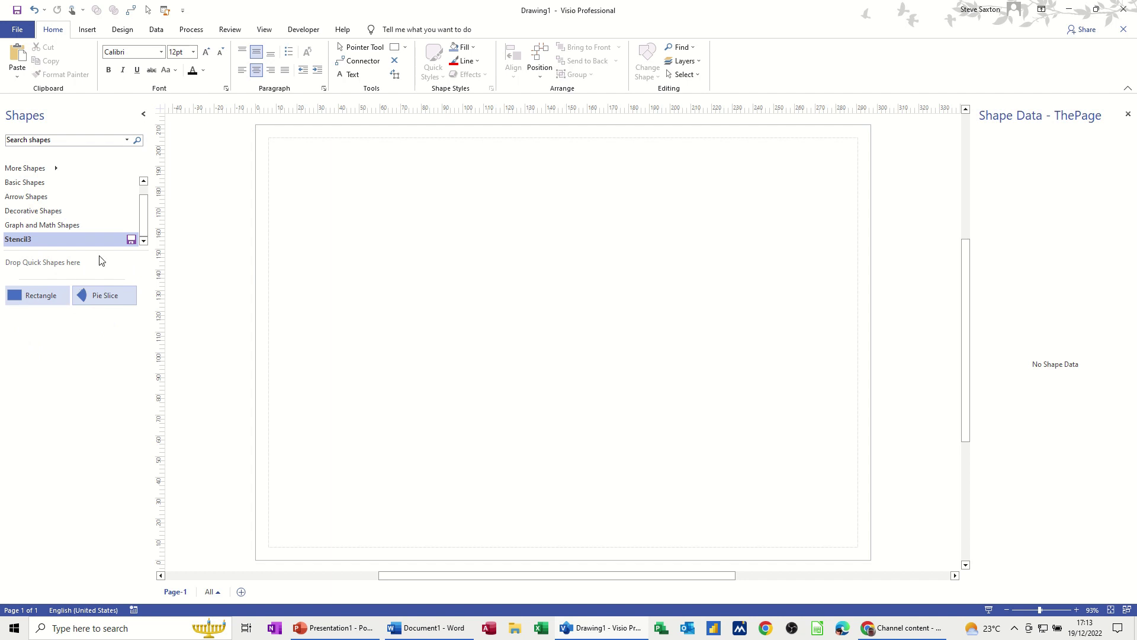
# Save the custom stencil in the My Shapes folder under the name "testing".
pyautogui.click(131, 240)
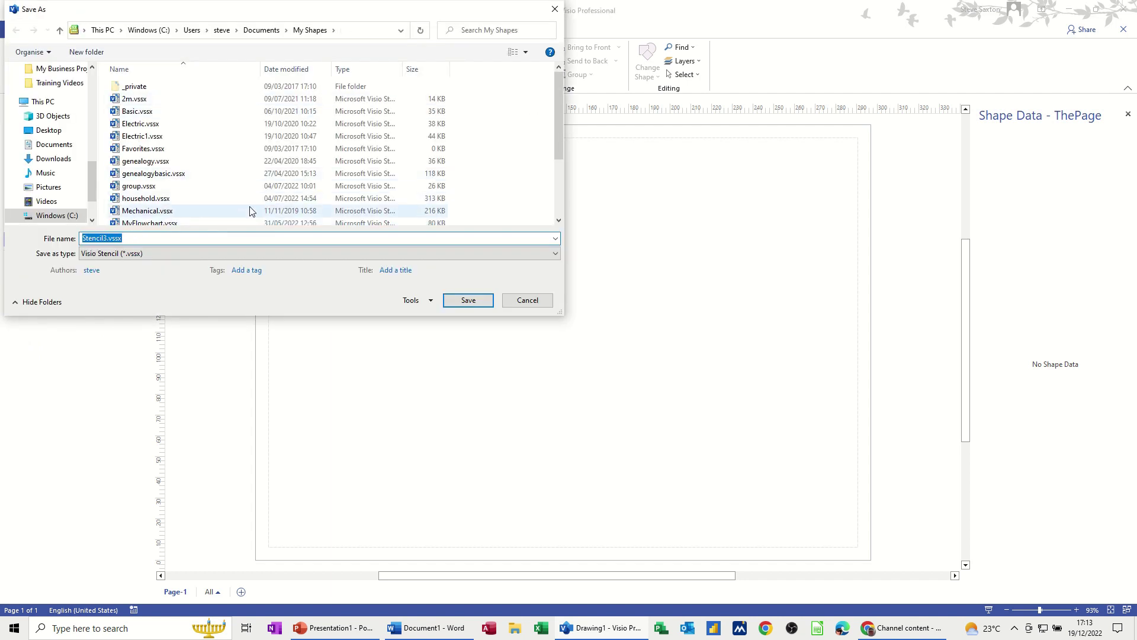
pyautogui.write('testing')
pyautogui.click(464, 301)
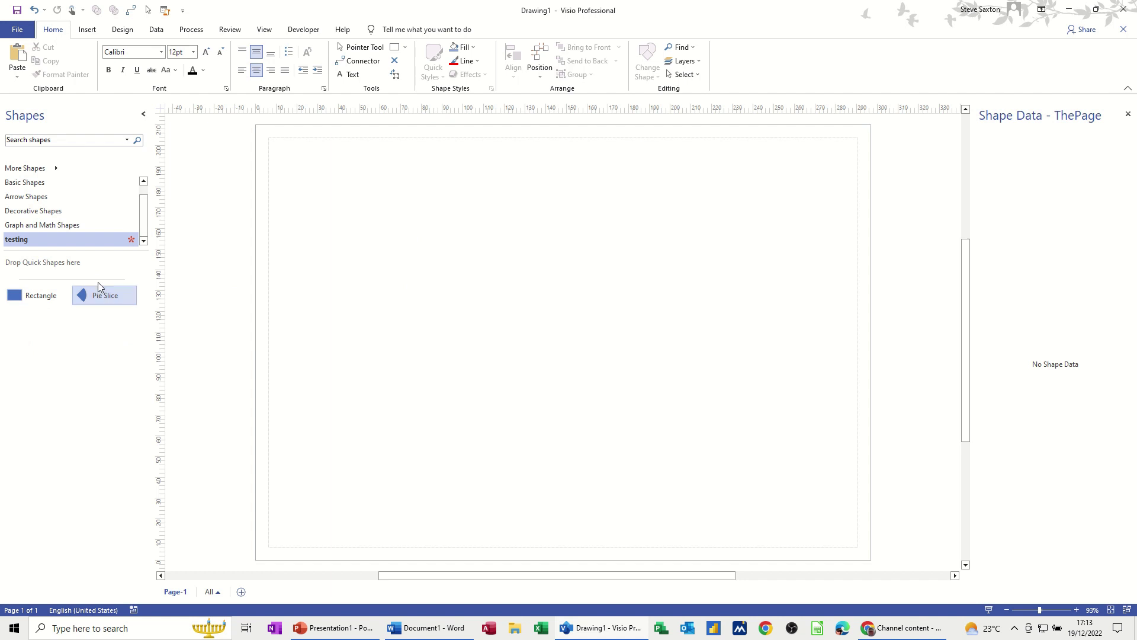
# Open the existing stencil file WBS.vssx from the My Shapes folder.
pyautogui.click(57, 169)
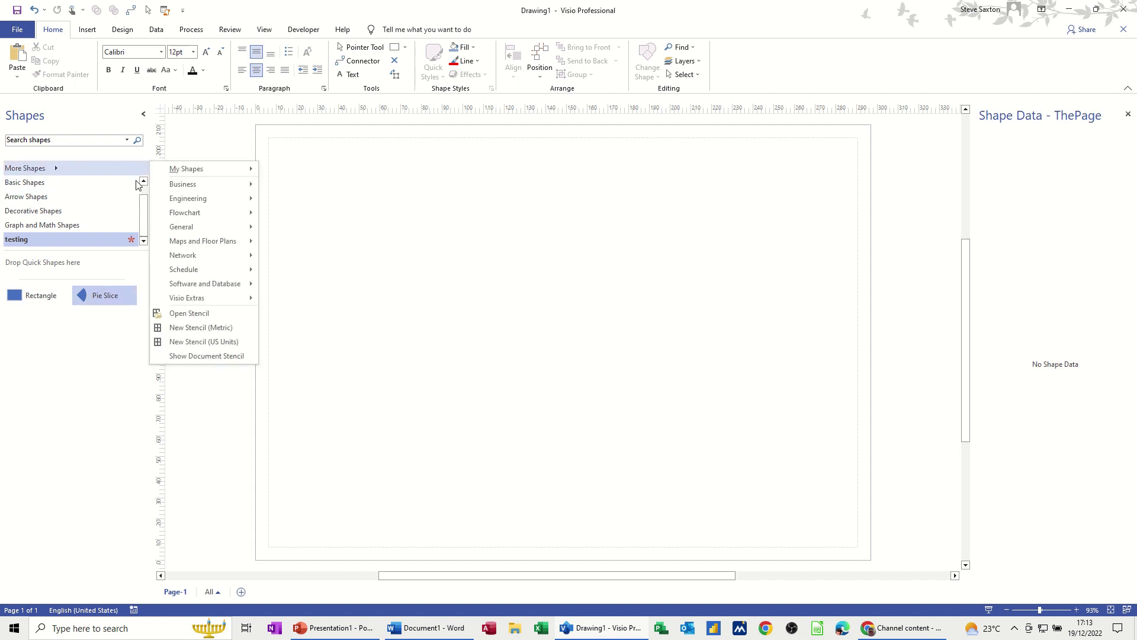
pyautogui.click(227, 312)
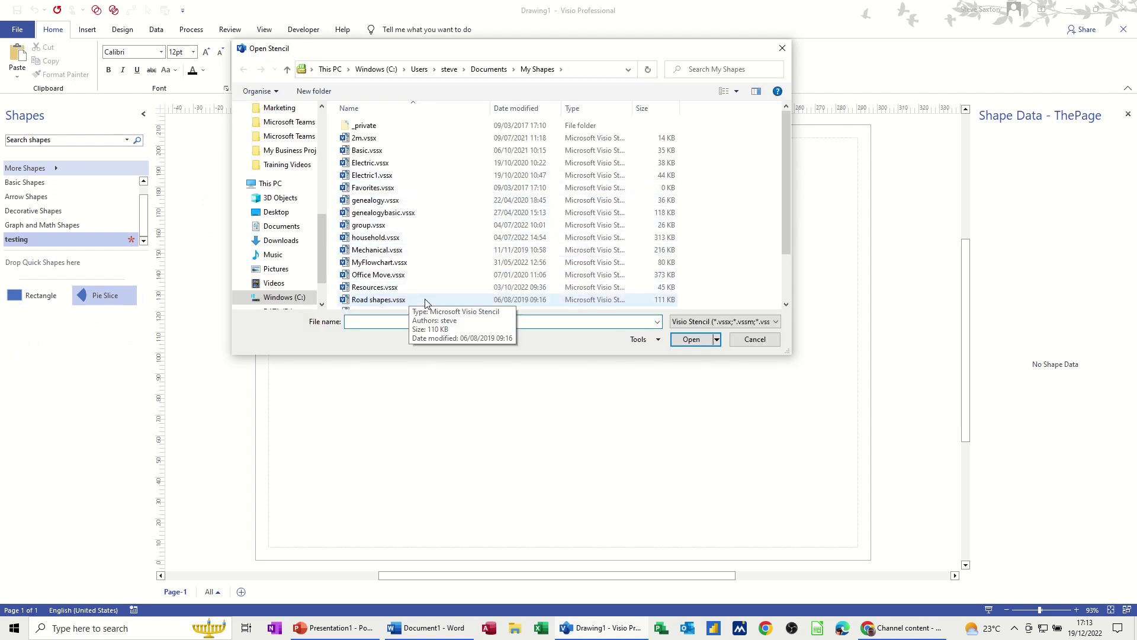
pyautogui.scroll(-2, 379, 306)
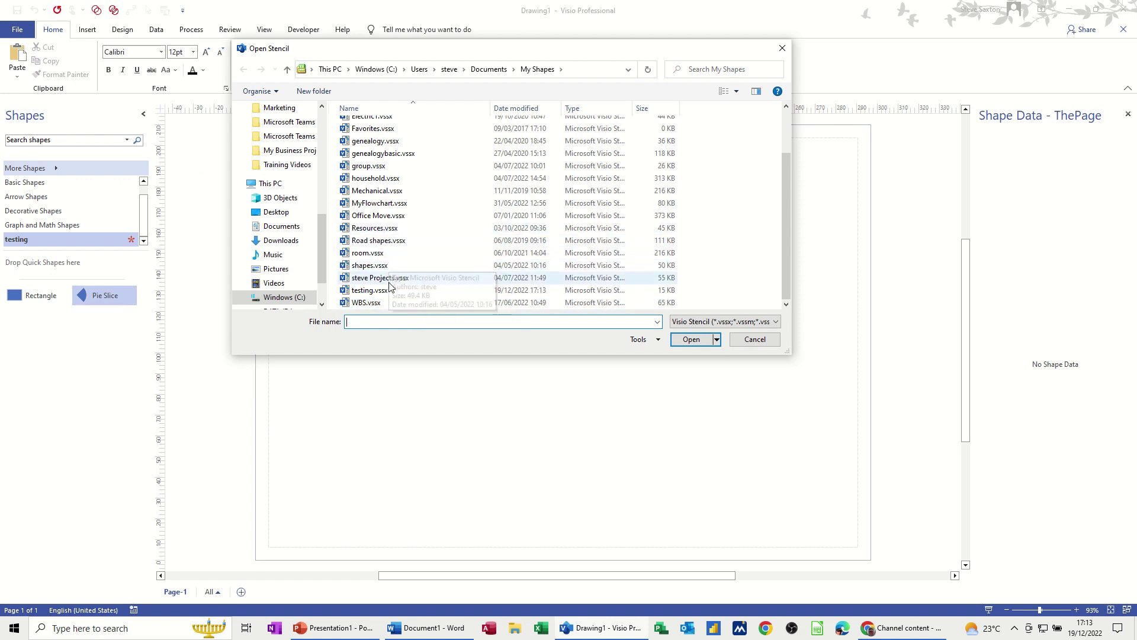
pyautogui.click(365, 303)
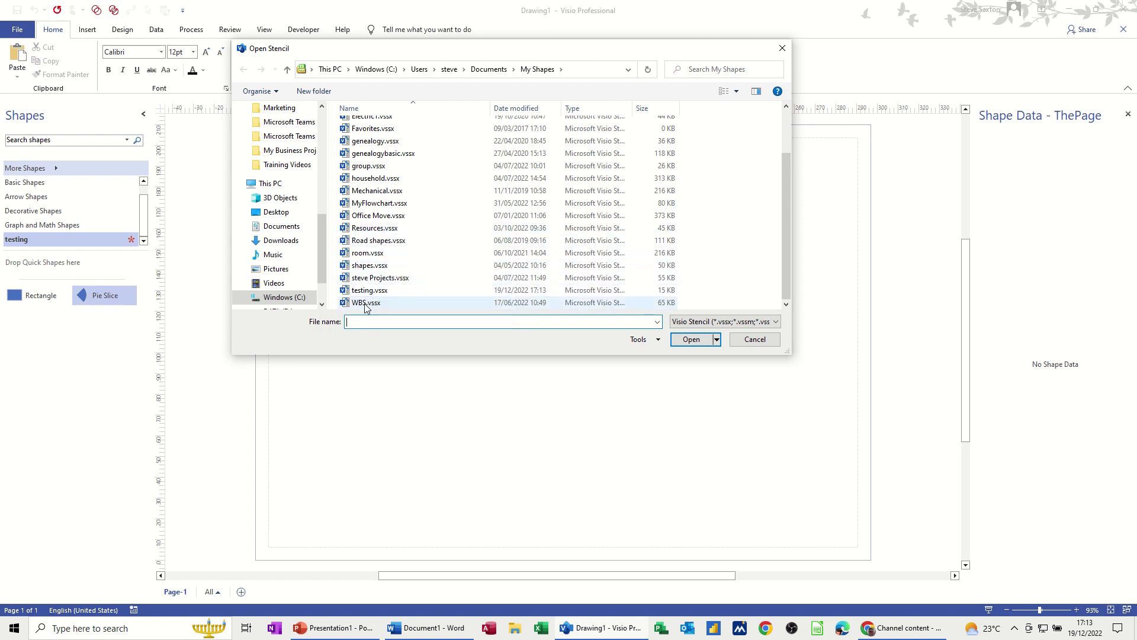
pyautogui.doubleClick(365, 304)
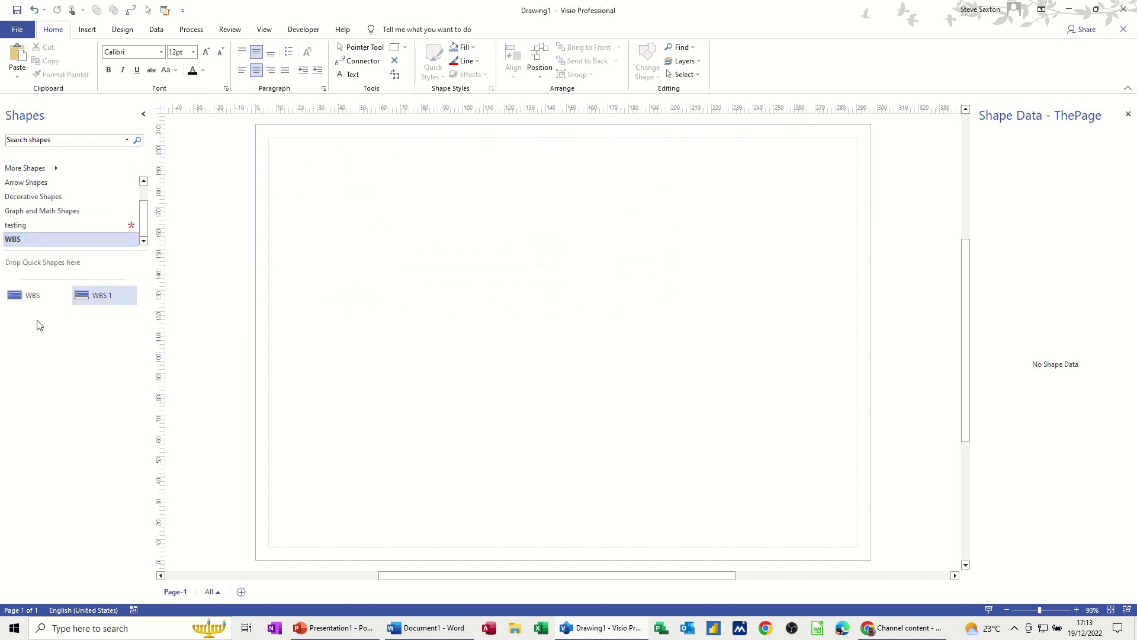
# Place a WBS 1 shape on the upper part of the page and delete it again.
pyautogui.click(16, 302)
pyautogui.moveTo(89, 299); pyautogui.dragTo(407, 238)
pyautogui.click(436, 315)
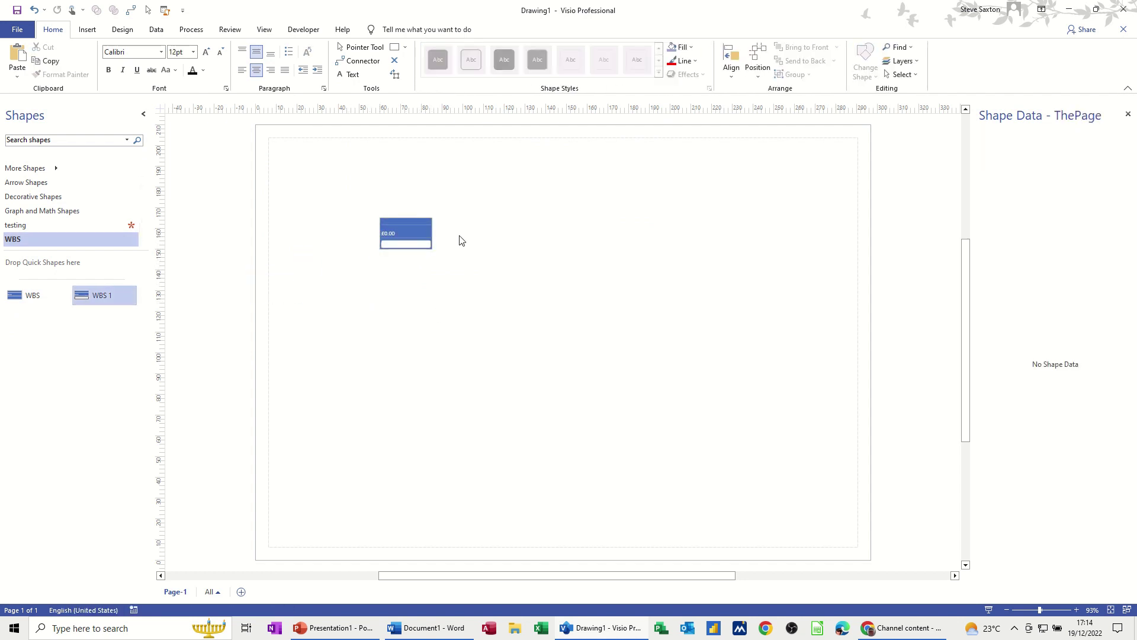
pyautogui.click(402, 239)
pyautogui.press('Delete')
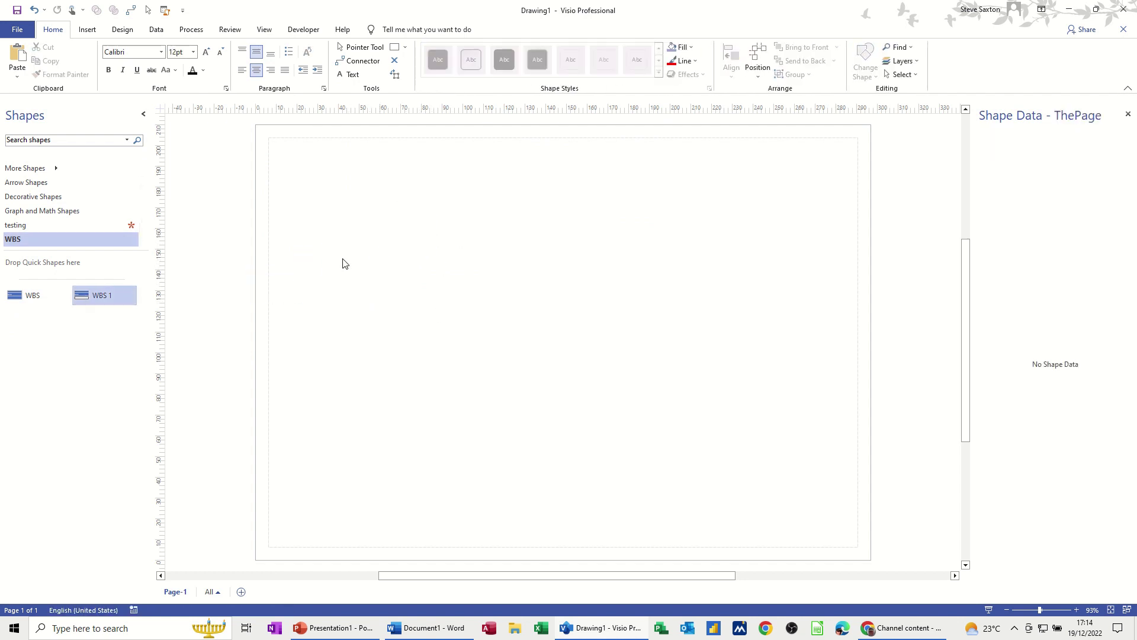
# Close the WBS stencil and display the Basic Shapes stencil.
pyautogui.rightClick(94, 239)
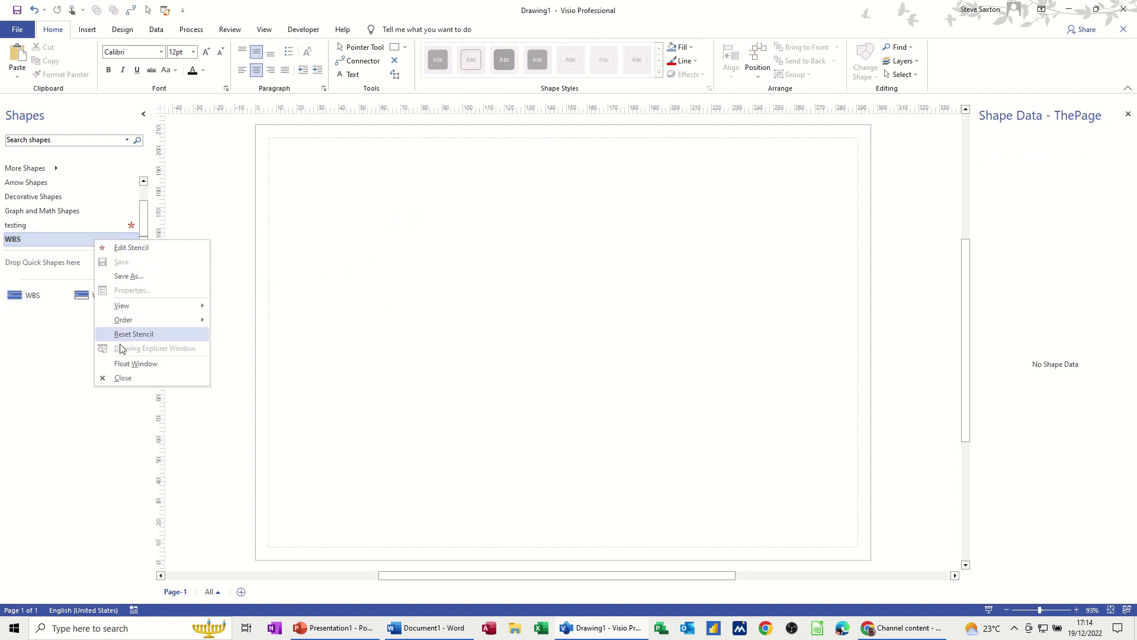
pyautogui.click(119, 378)
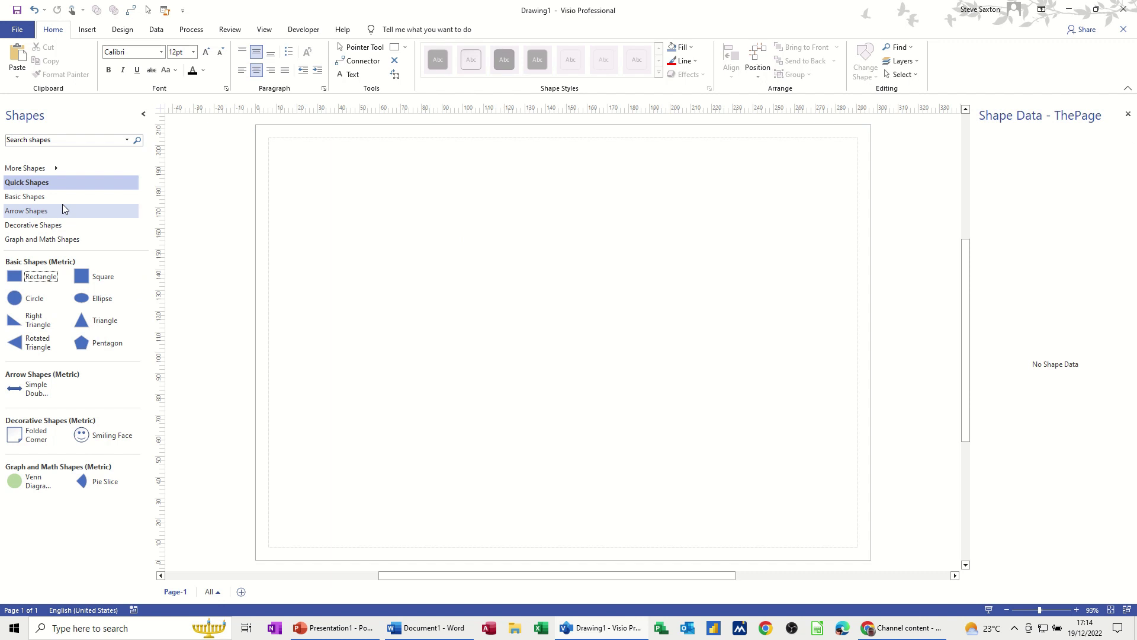
pyautogui.click(40, 197)
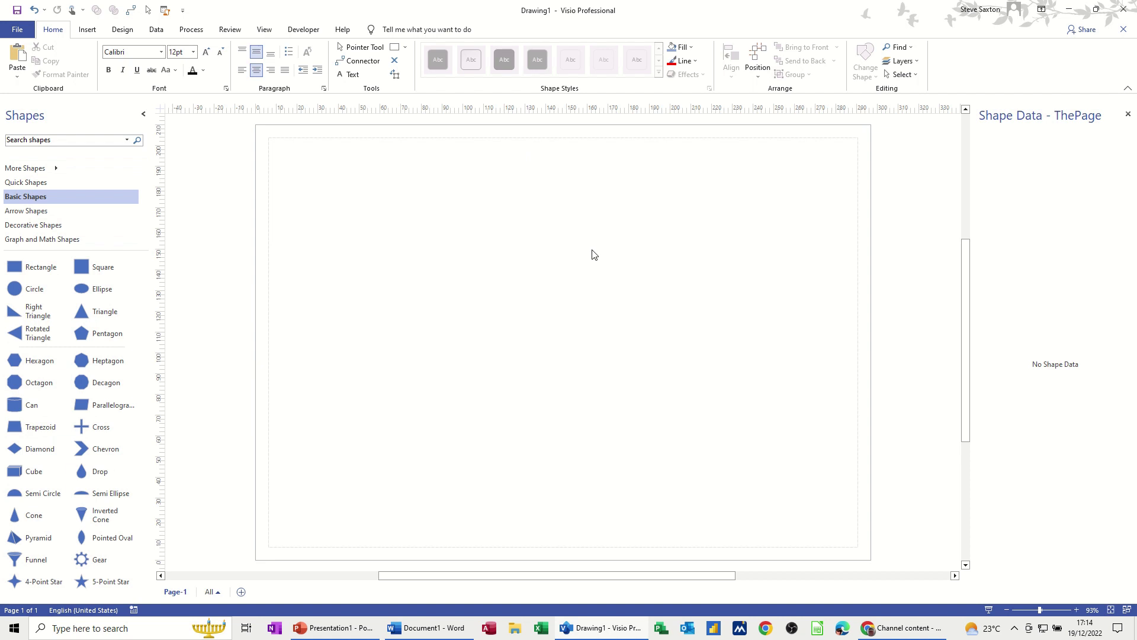
# Place a Rectangle from Basic Shapes on the upper-left part of the page and resize it to about 68 × 51 mm.
pyautogui.moveTo(26, 269); pyautogui.dragTo(410, 206)
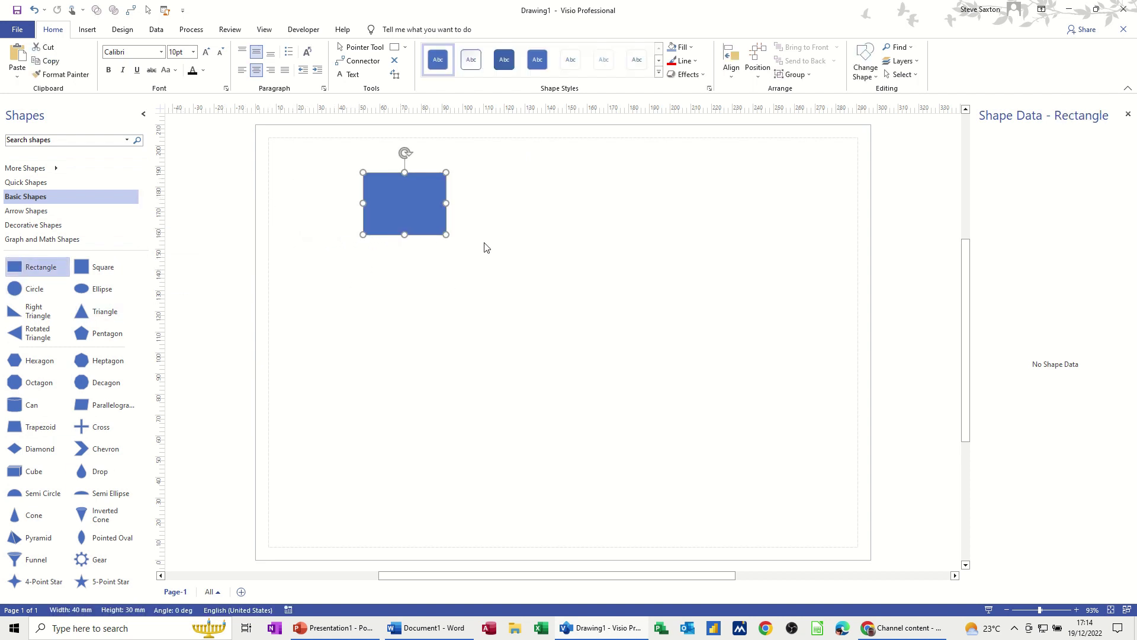
pyautogui.moveTo(448, 235); pyautogui.dragTo(703, 427)
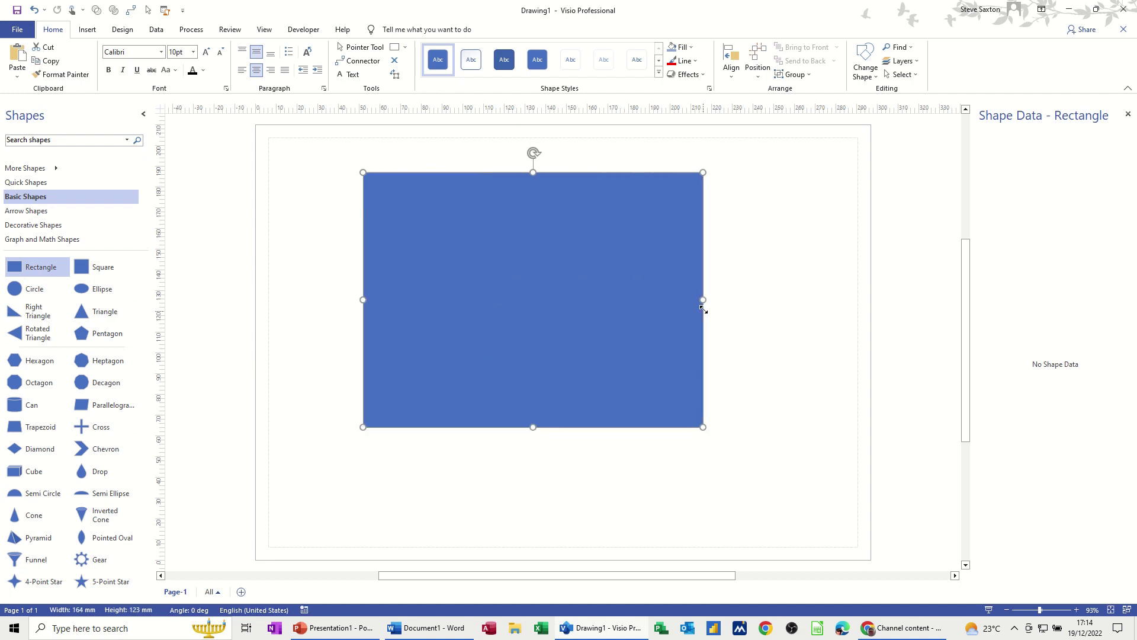
pyautogui.moveTo(704, 309); pyautogui.dragTo(504, 277)
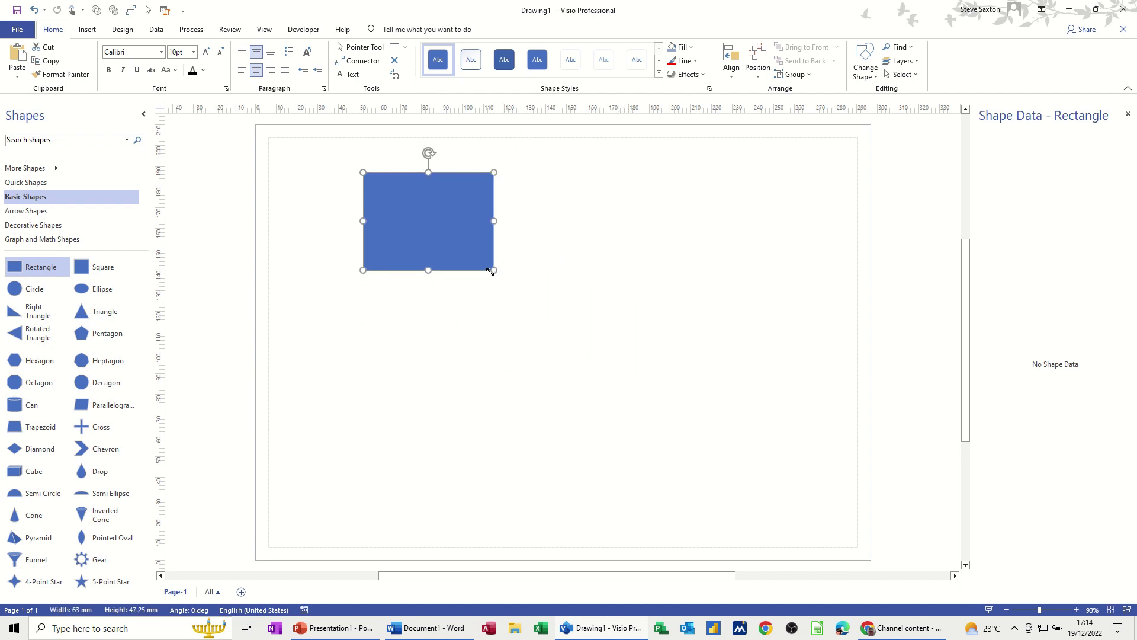
# Place a 40 mm Square from Basic Shapes to the right of the rectangle on the page.
pyautogui.moveTo(98, 268); pyautogui.dragTo(707, 212)
pyautogui.moveTo(667, 254)
pyautogui.mouseDown()
pyautogui.moveTo(546, 372)
pyautogui.moveTo(684, 256)
pyautogui.moveTo(630, 312)
pyautogui.moveTo(647, 265)
pyautogui.moveTo(666, 253)
pyautogui.mouseUp()
pyautogui.moveTo(705, 211); pyautogui.dragTo(643, 220)
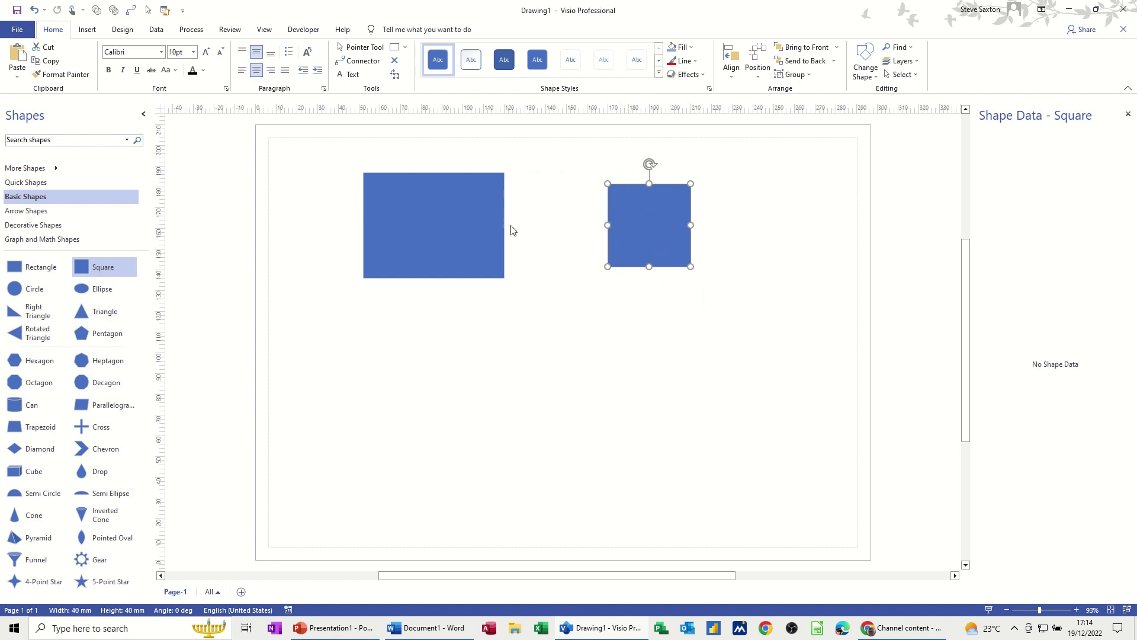
# Turn on the page grid and use it to reposition the square and the rectangle with their centres level.
pyautogui.click(265, 31)
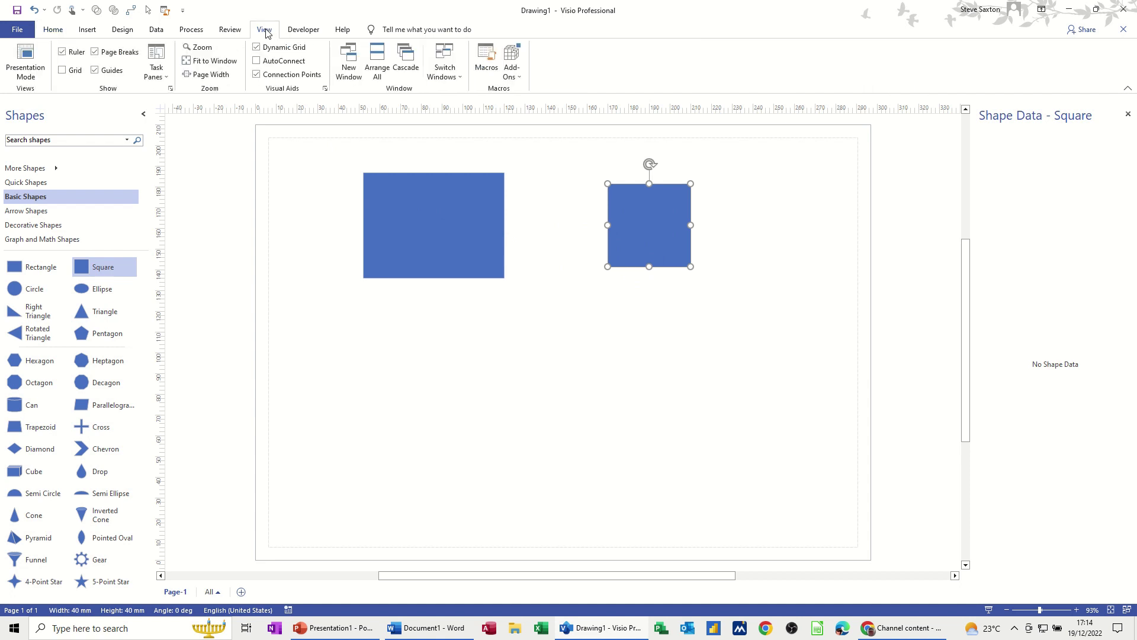
pyautogui.click(62, 71)
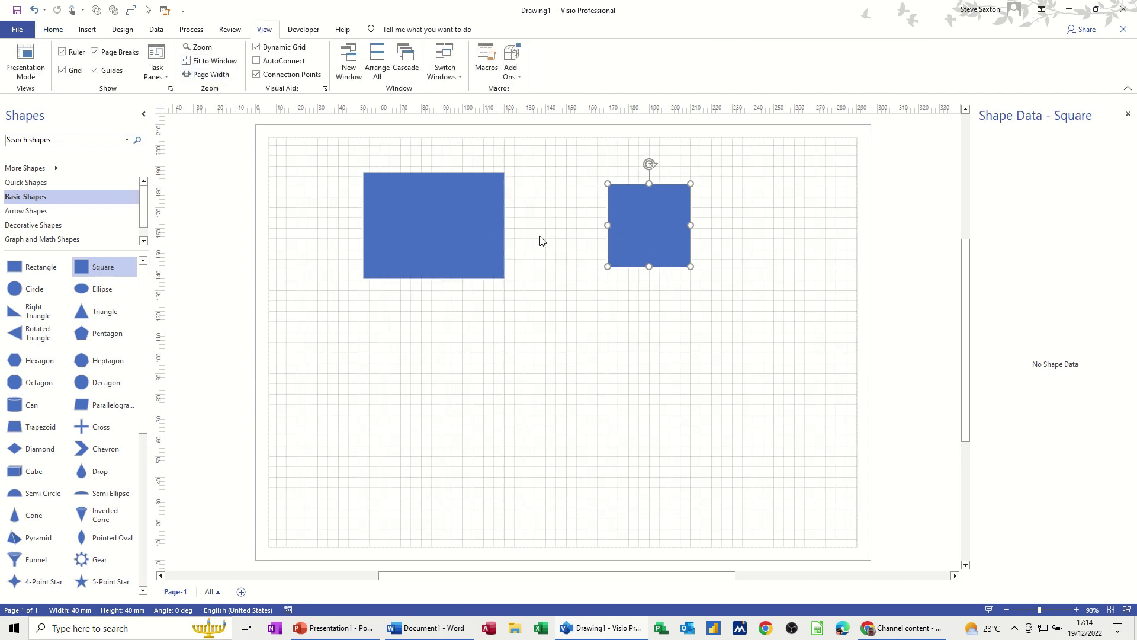
pyautogui.moveTo(676, 223); pyautogui.dragTo(655, 206)
pyautogui.moveTo(439, 233); pyautogui.dragTo(435, 227)
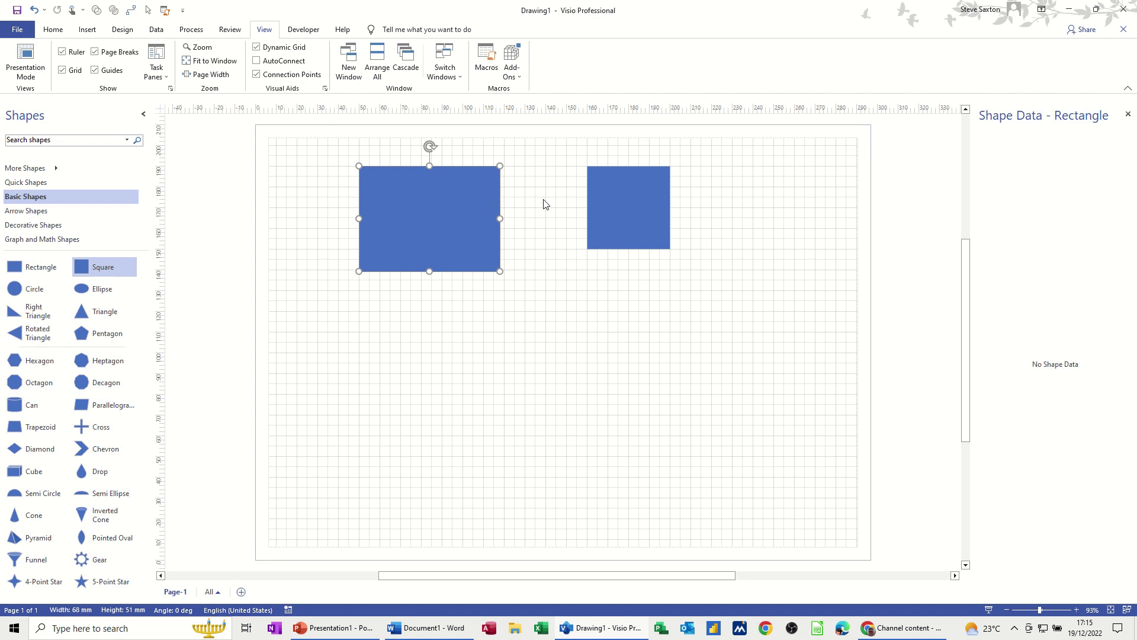
pyautogui.moveTo(655, 224)
pyautogui.mouseDown()
pyautogui.moveTo(687, 248)
pyautogui.moveTo(656, 229)
pyautogui.mouseUp()
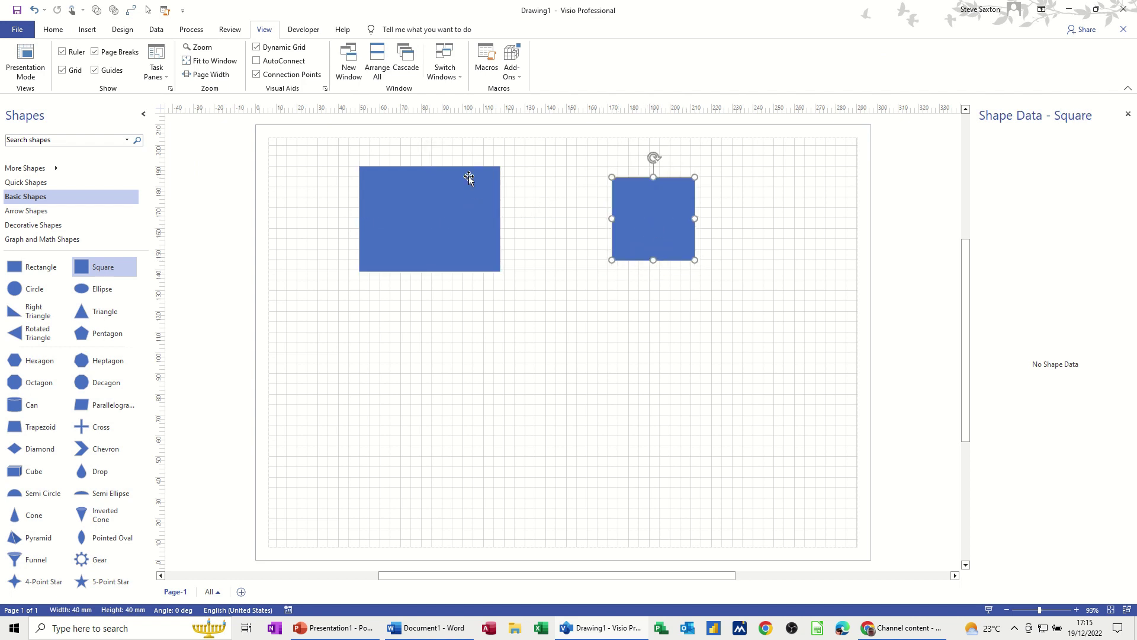
# Move the rectangle close to the page's upper-left corner and shift the square left, level with the rectangle's centre.
pyautogui.click(54, 30)
pyautogui.moveTo(450, 232)
pyautogui.mouseDown()
pyautogui.moveTo(480, 232)
pyautogui.moveTo(449, 224)
pyautogui.moveTo(451, 234)
pyautogui.mouseUp()
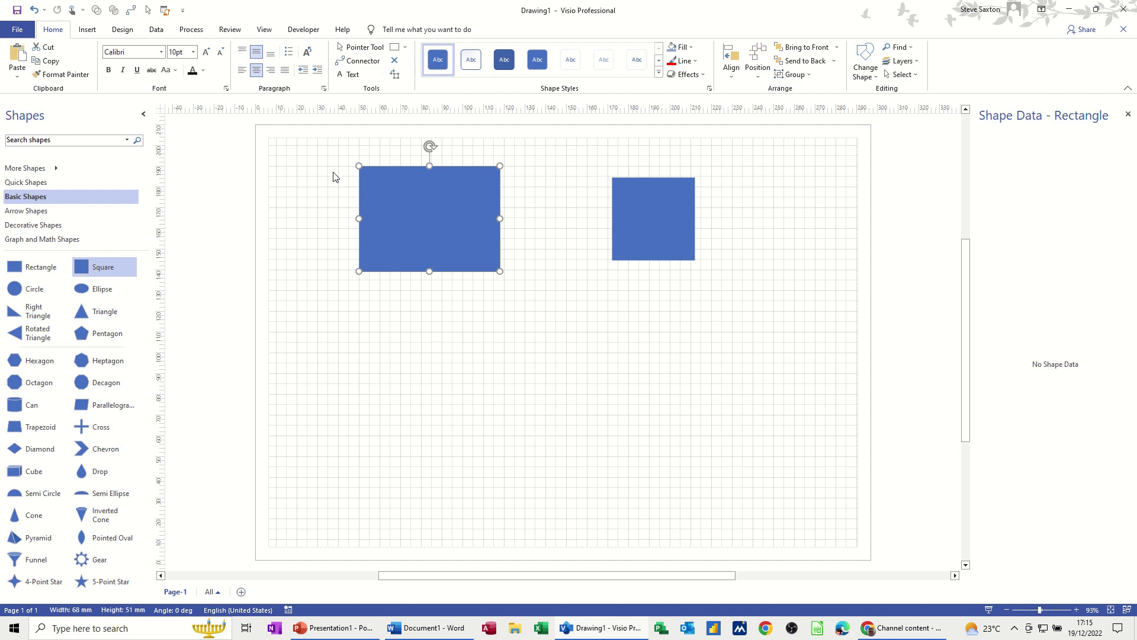
pyautogui.moveTo(421, 198); pyautogui.dragTo(368, 187)
pyautogui.moveTo(652, 214); pyautogui.dragTo(618, 206)
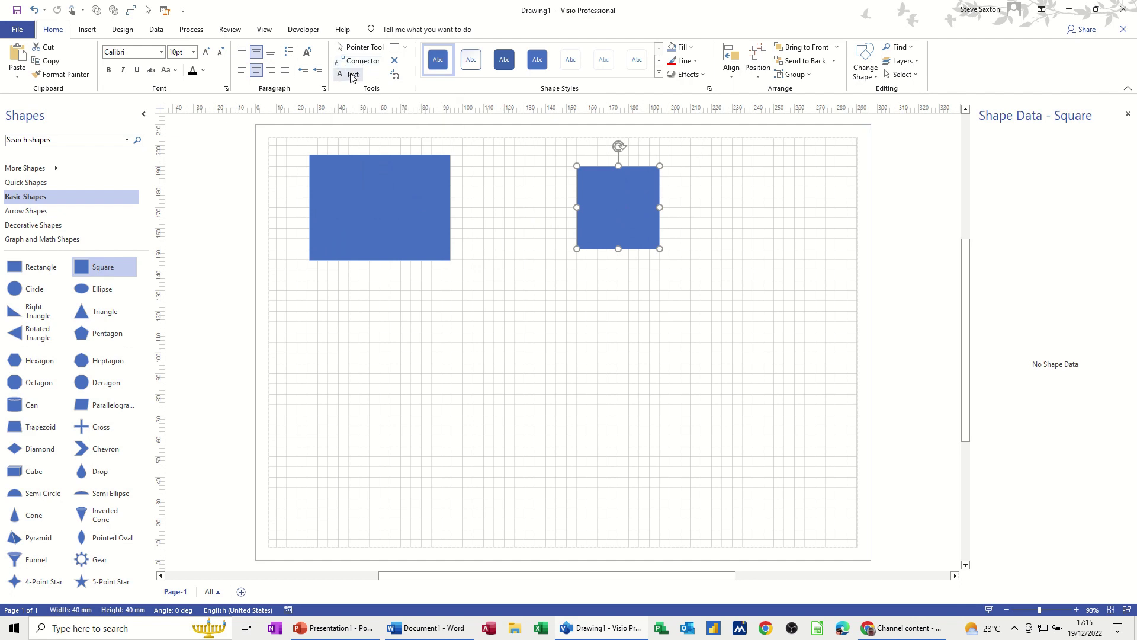
# Draw another rectangle with the Rectangle drawing tool below the square, in the right half of the page.
pyautogui.click(406, 51)
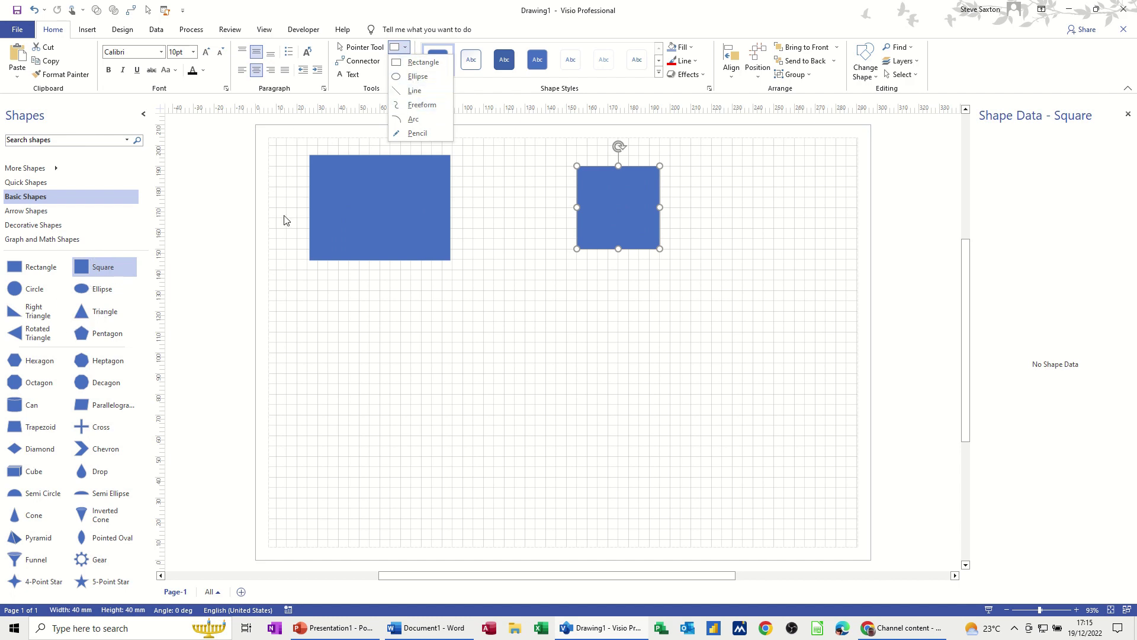
pyautogui.click(376, 201)
pyautogui.click(394, 191)
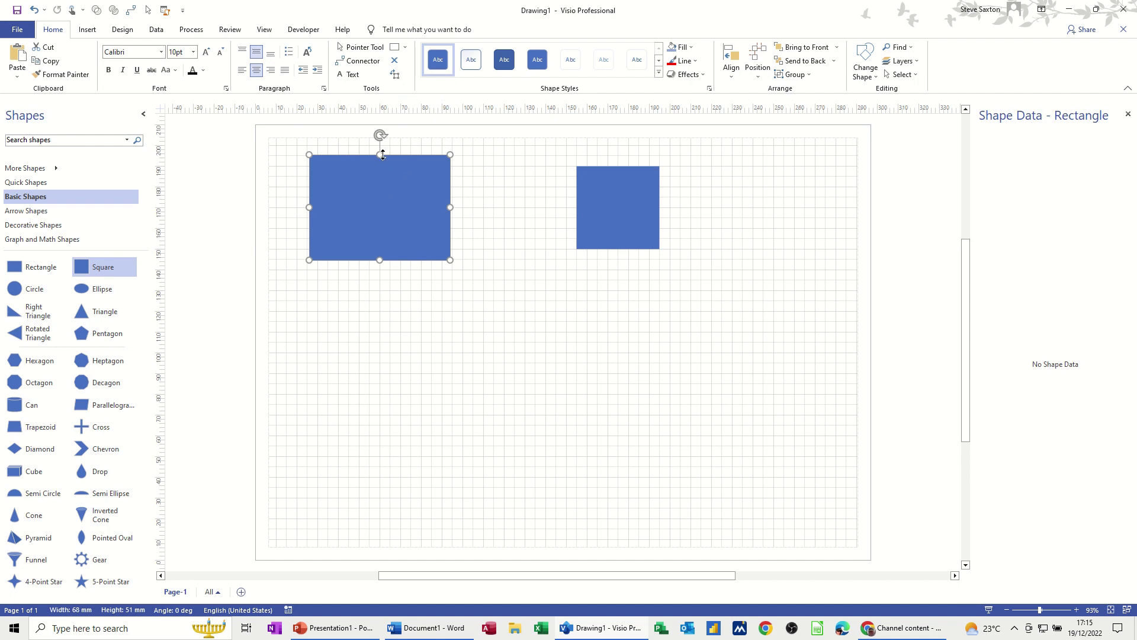
pyautogui.click(405, 47)
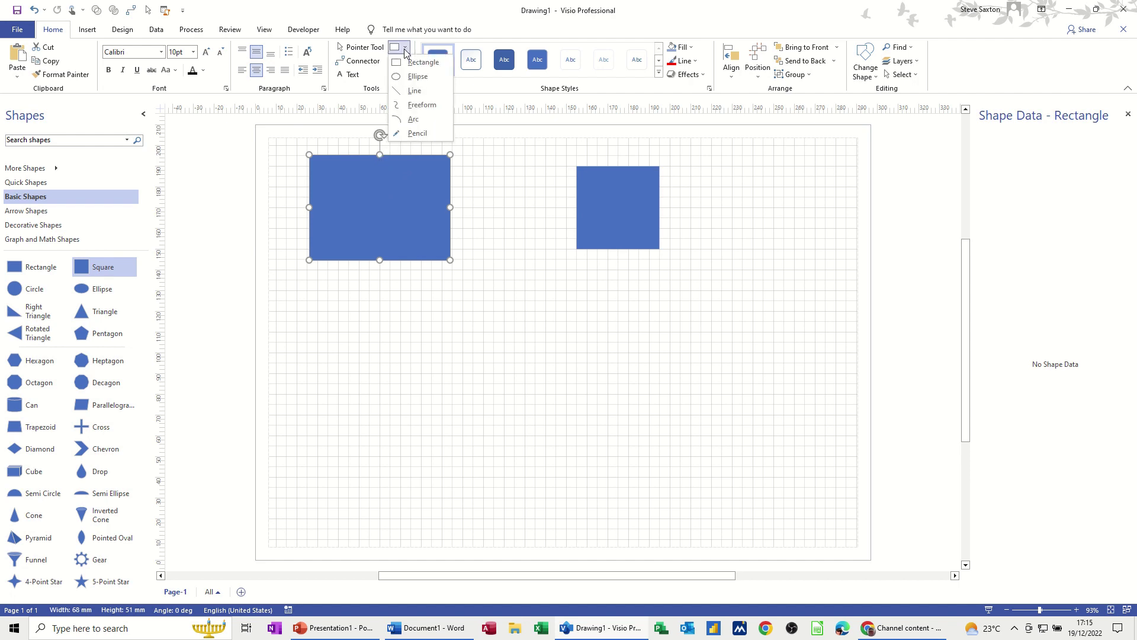
pyautogui.click(414, 63)
pyautogui.moveTo(591, 322); pyautogui.dragTo(742, 404)
pyautogui.click(634, 255)
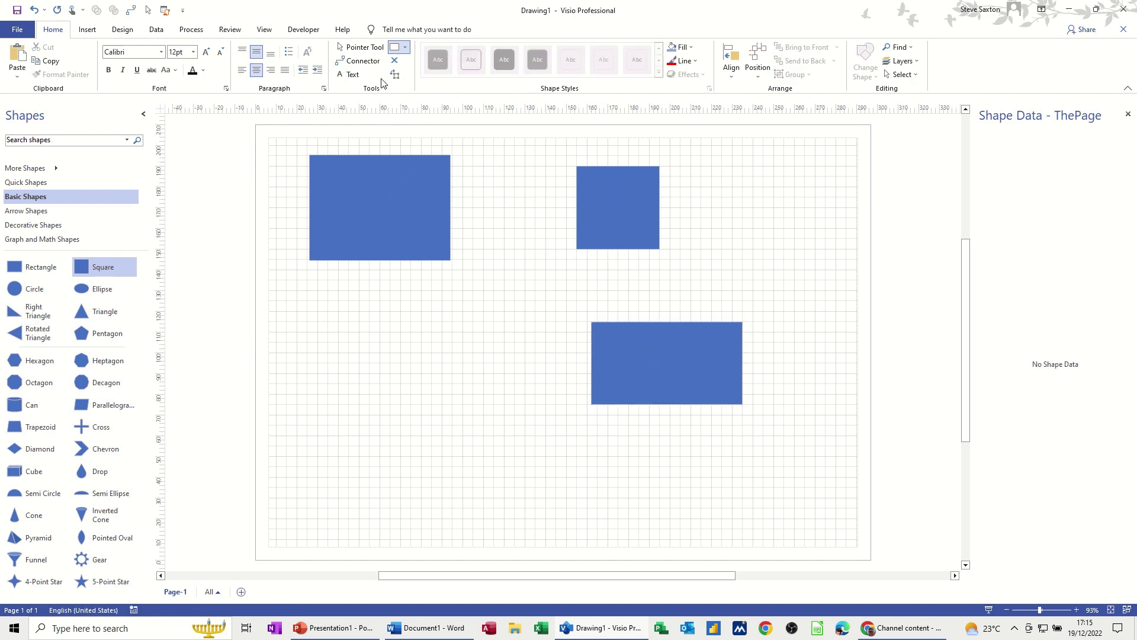
# Connect the large rectangle's right-side connection point to the square's left-side connection point with the Connector tool.
pyautogui.click(363, 63)
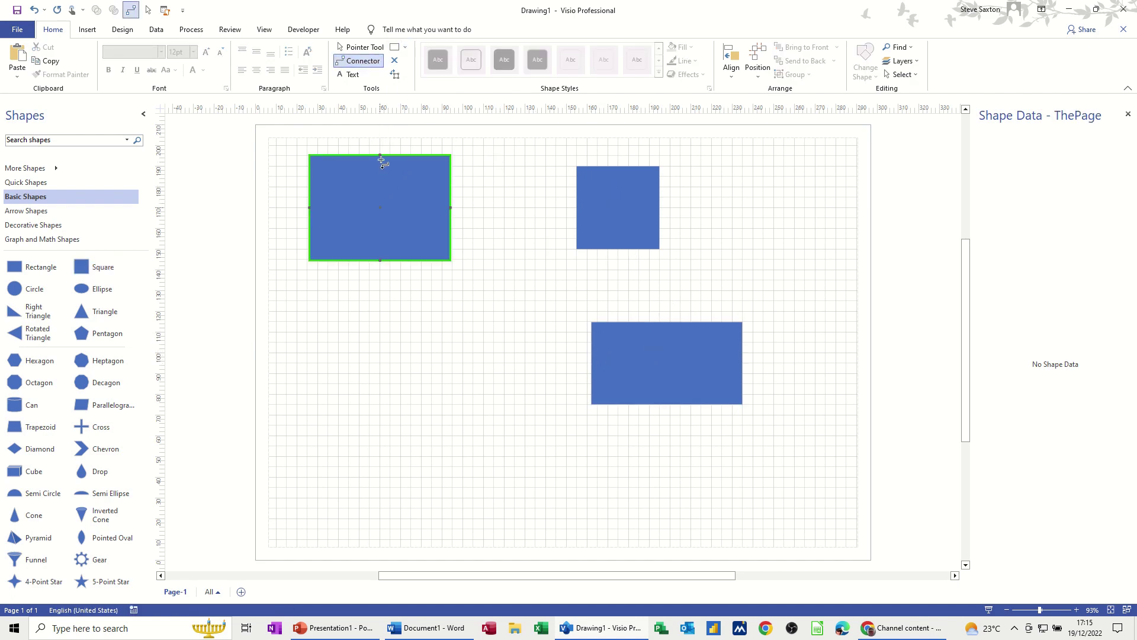
pyautogui.click(363, 52)
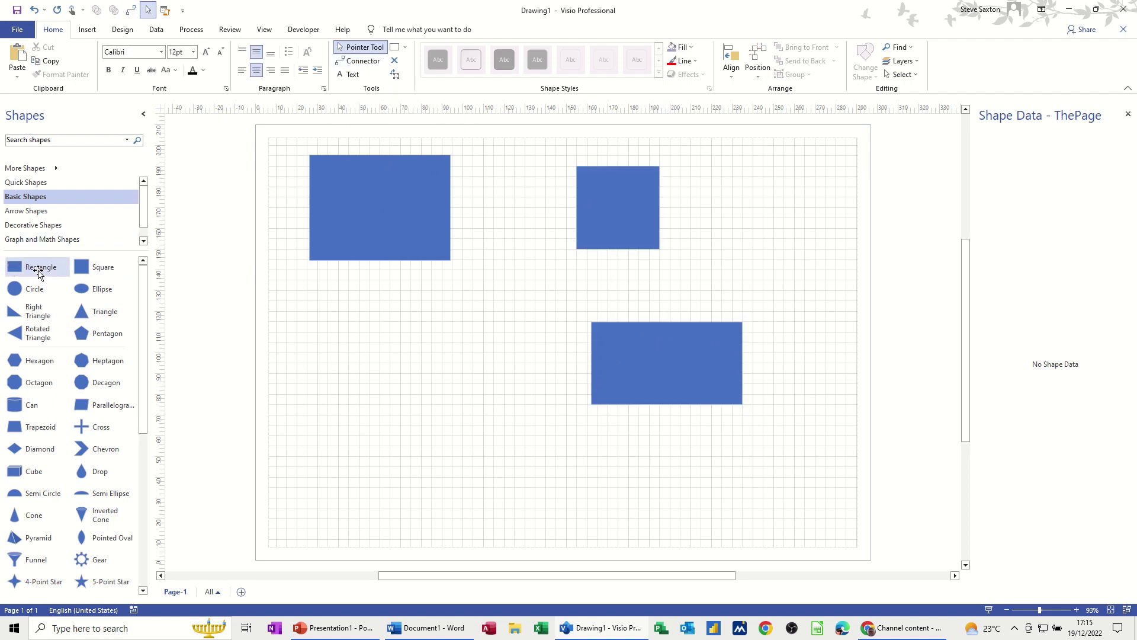
pyautogui.click(406, 48)
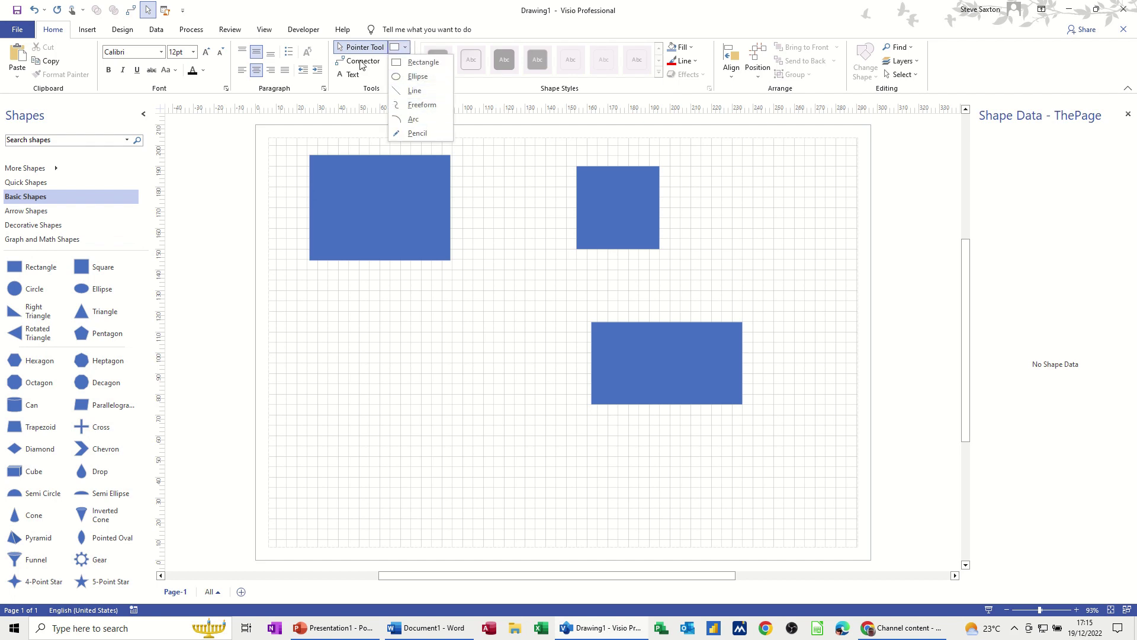
pyautogui.click(355, 61)
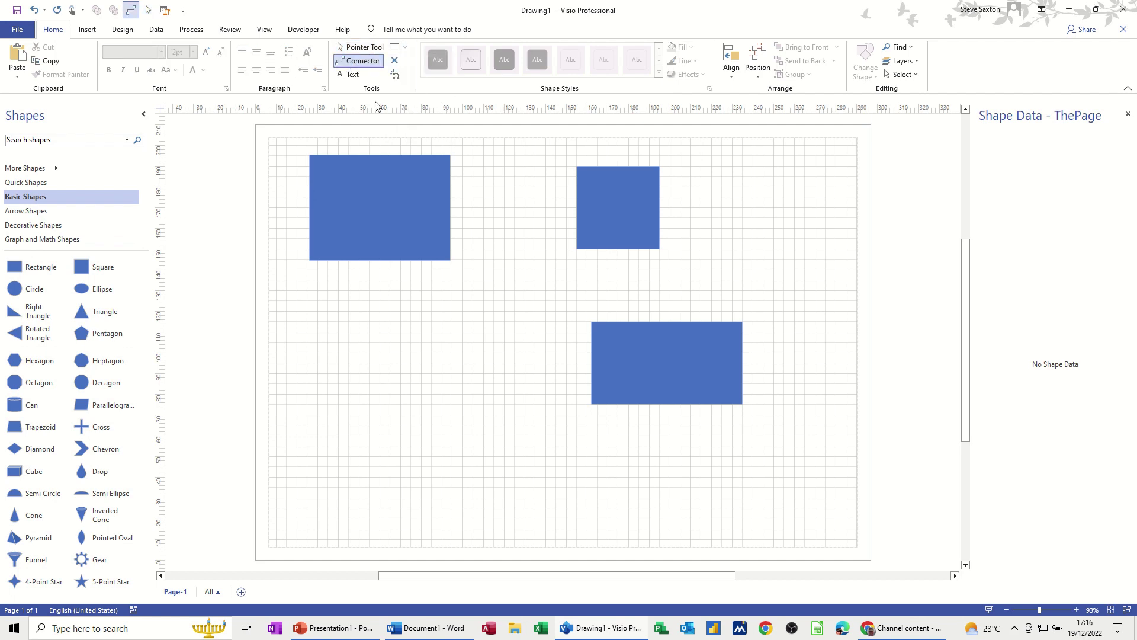
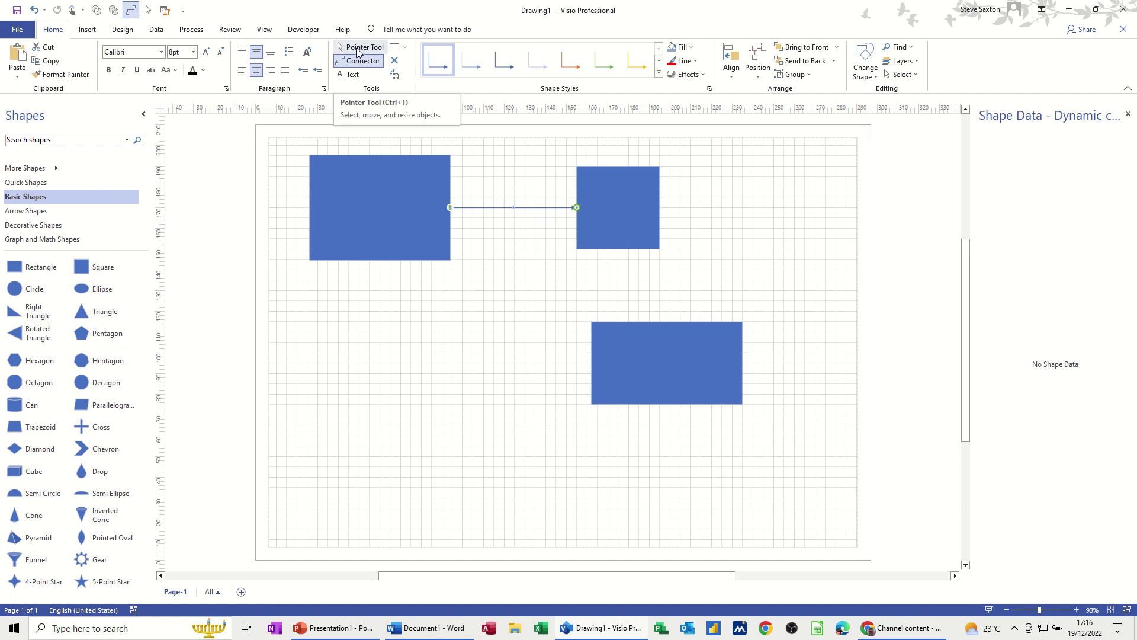
pyautogui.click(351, 50)
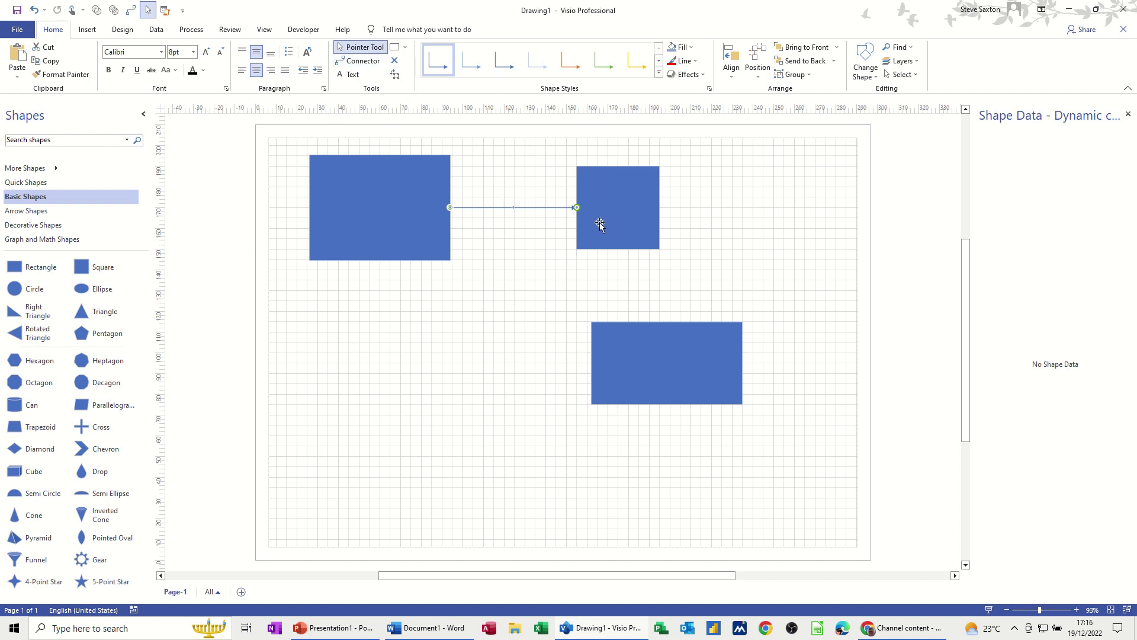
# Move the square below the large rectangle and back to its right side, and delete the connector between them.
pyautogui.moveTo(606, 207); pyautogui.dragTo(350, 363)
pyautogui.click(451, 208)
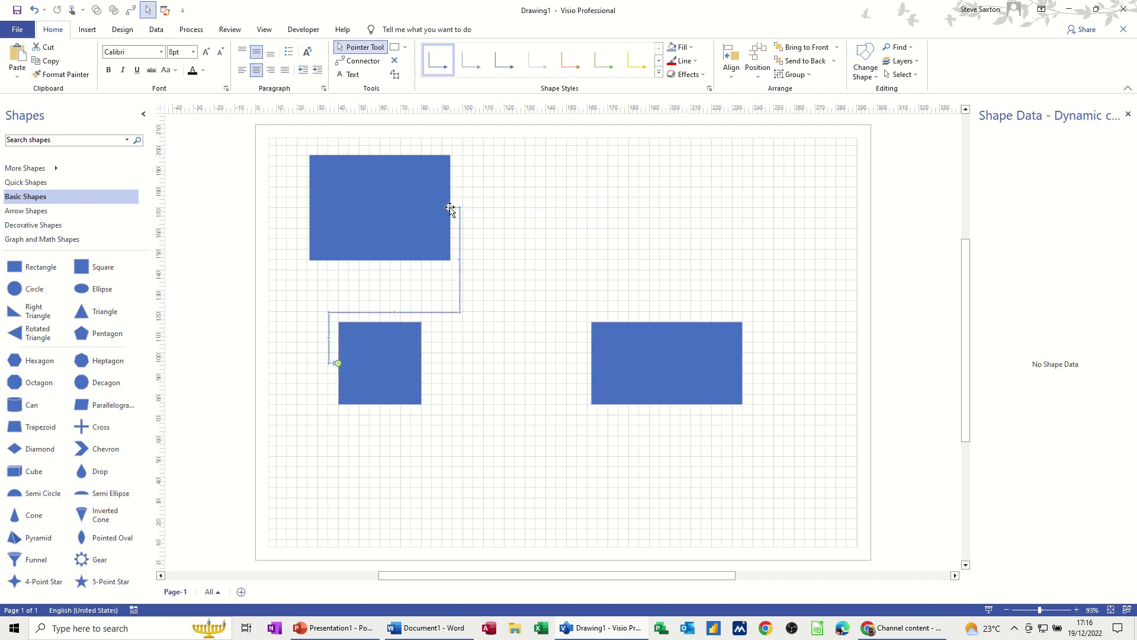
pyautogui.click(333, 363)
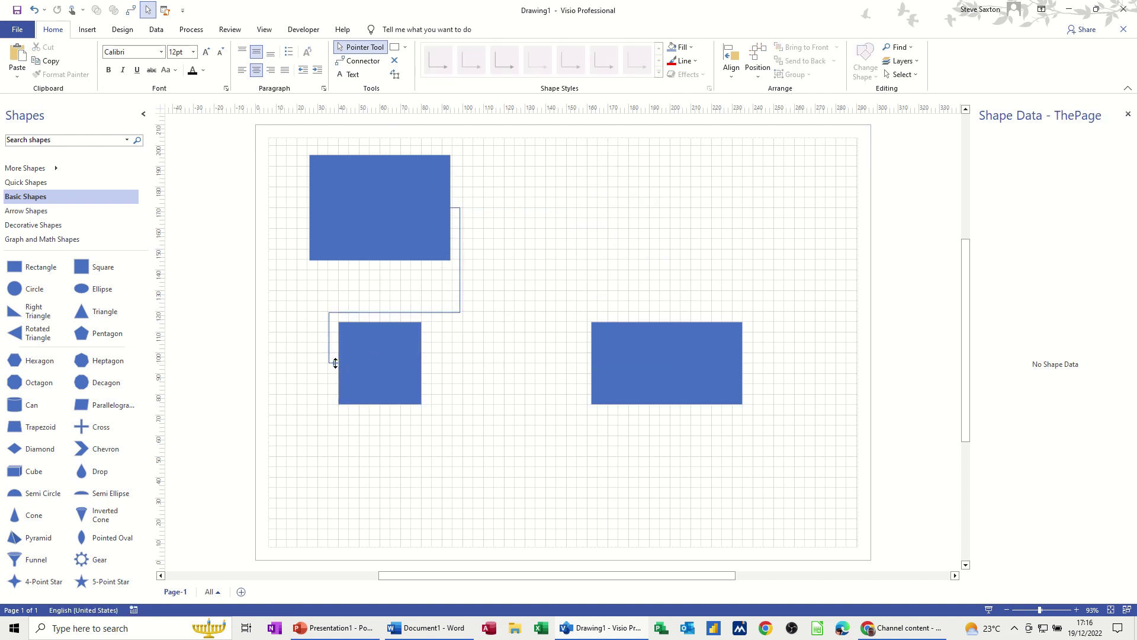
pyautogui.moveTo(382, 368); pyautogui.dragTo(628, 216)
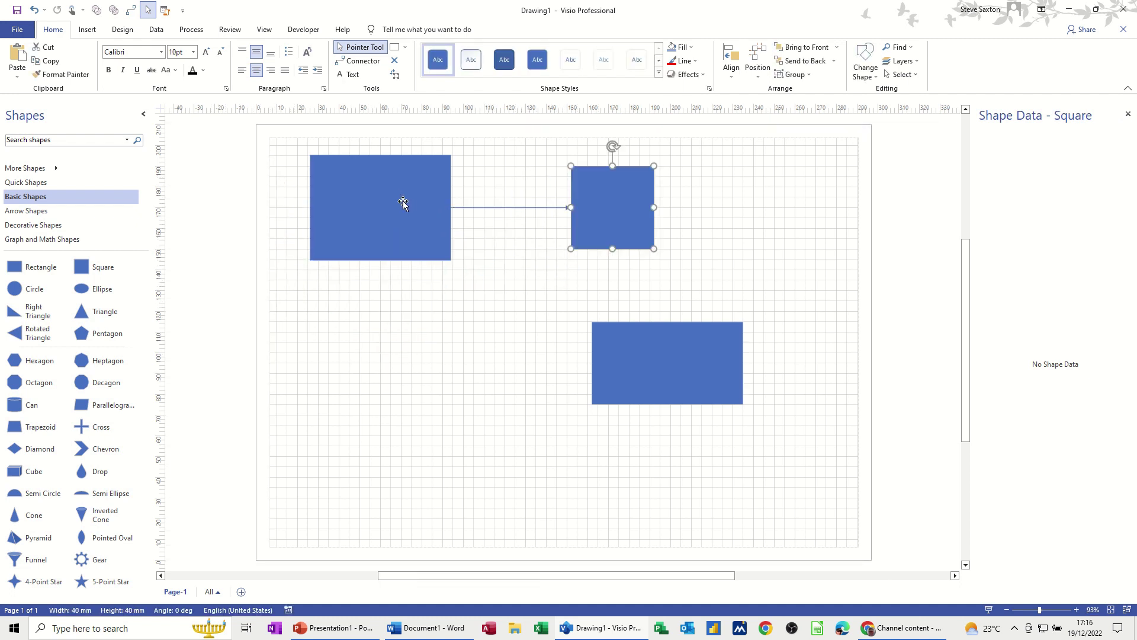
pyautogui.click(503, 207)
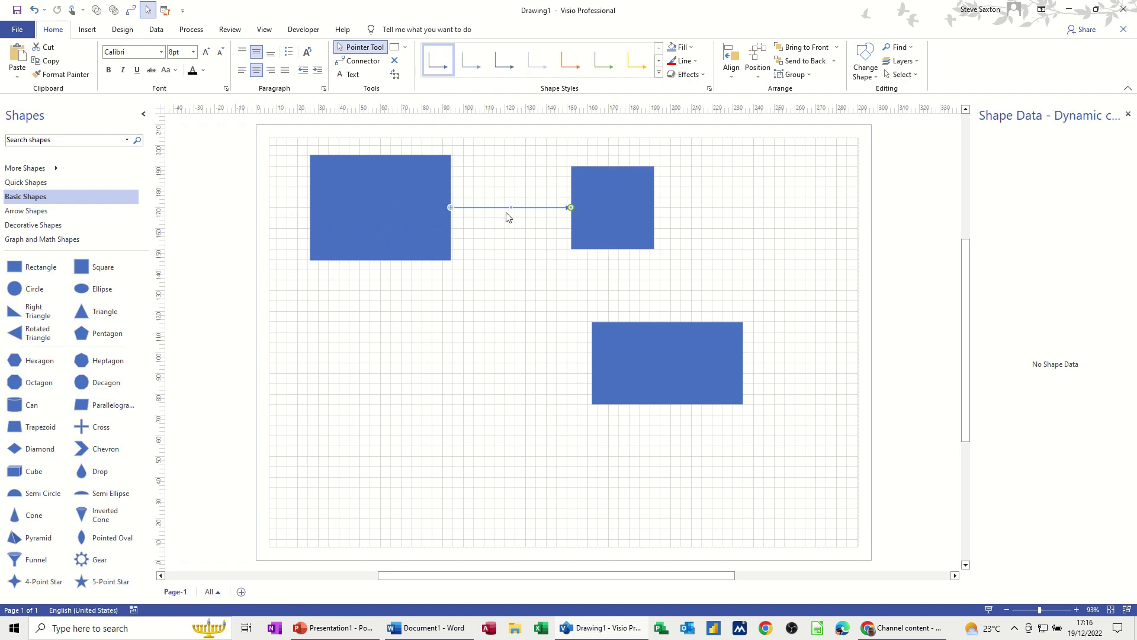
pyautogui.press('Delete')
# Connect the large rectangle to the square by gluing a connector to the whole shapes instead of fixed points.
pyautogui.click(430, 212)
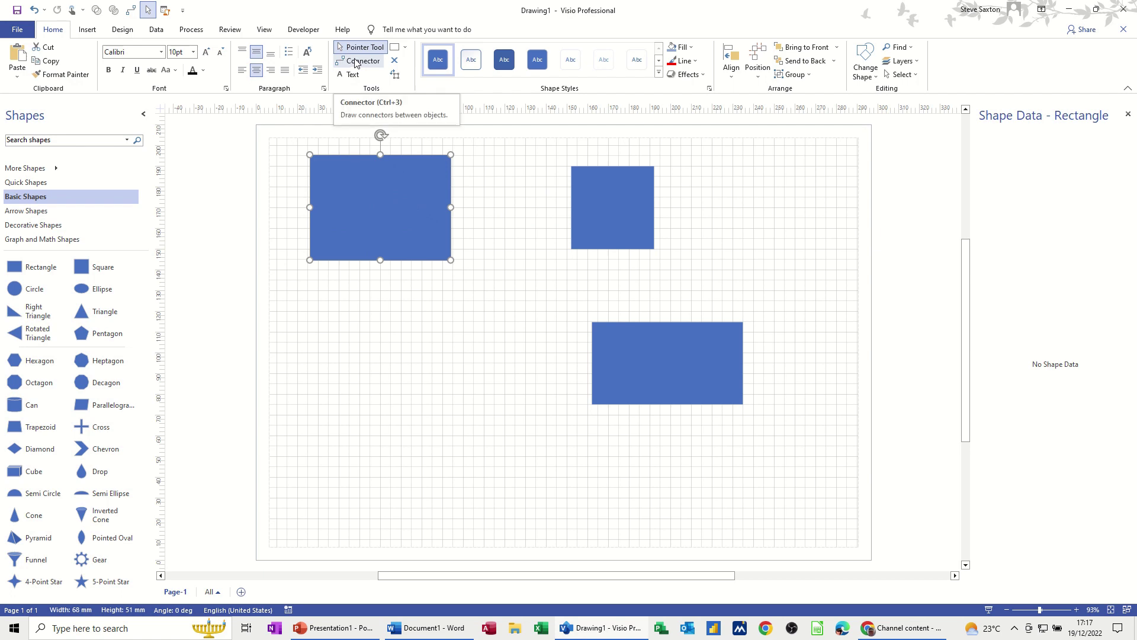
pyautogui.click(356, 62)
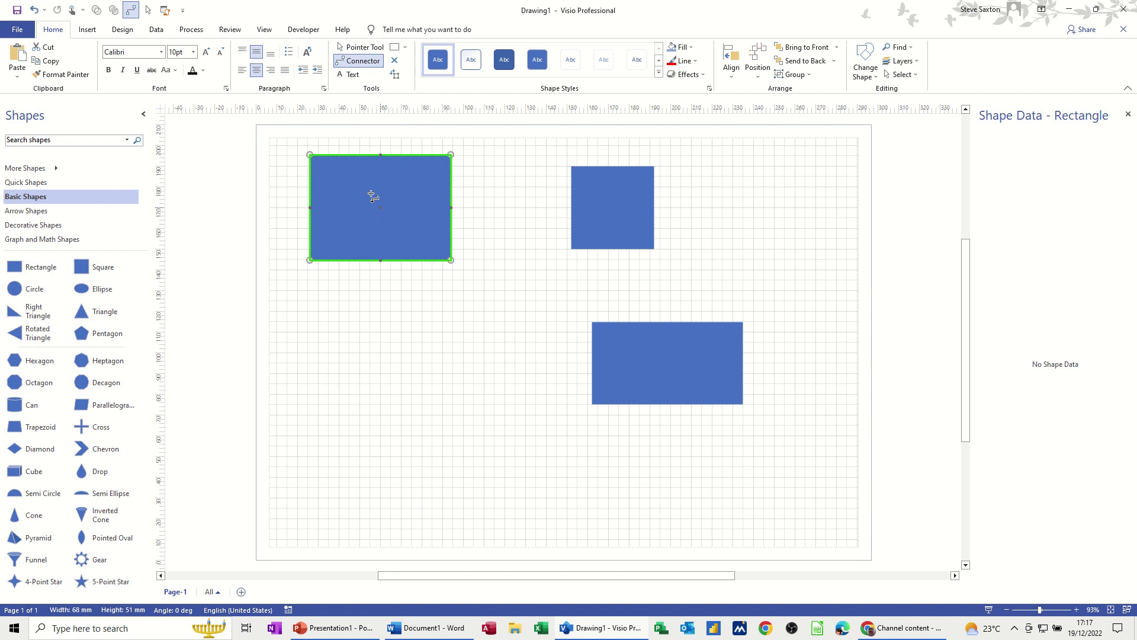
pyautogui.moveTo(372, 197); pyautogui.dragTo(623, 197)
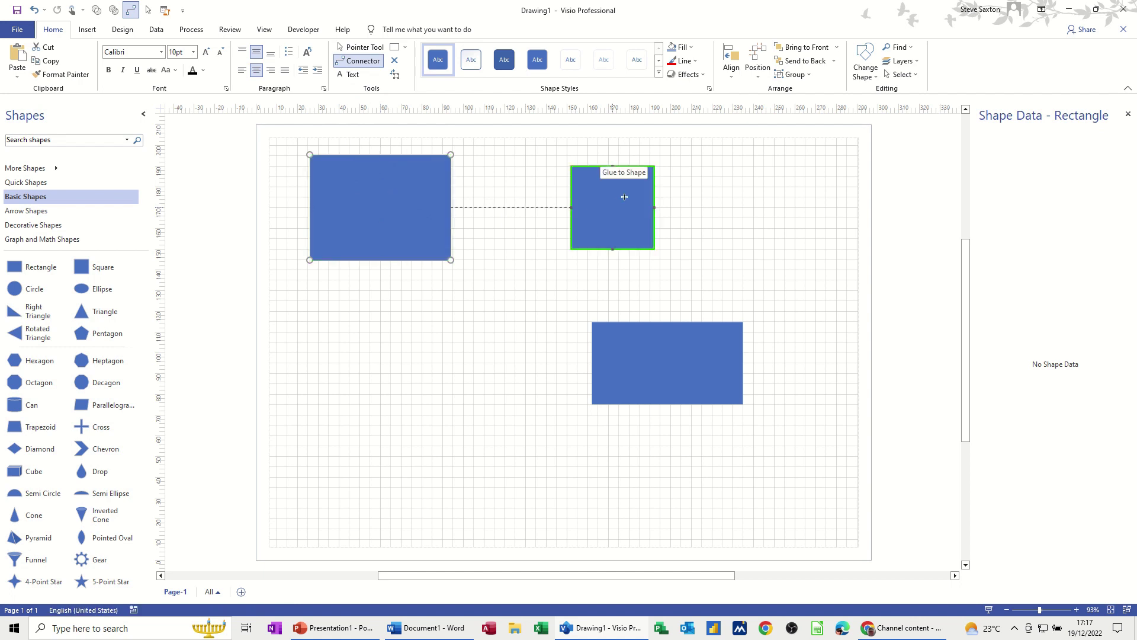
pyautogui.moveTo(624, 196); pyautogui.dragTo(626, 199)
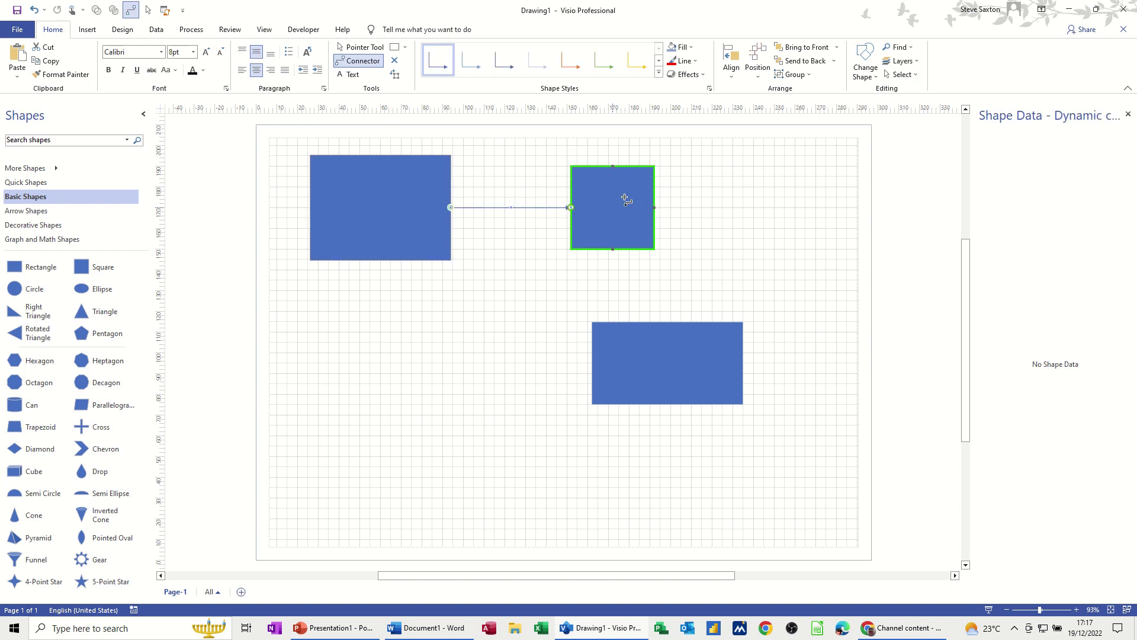
pyautogui.click(350, 51)
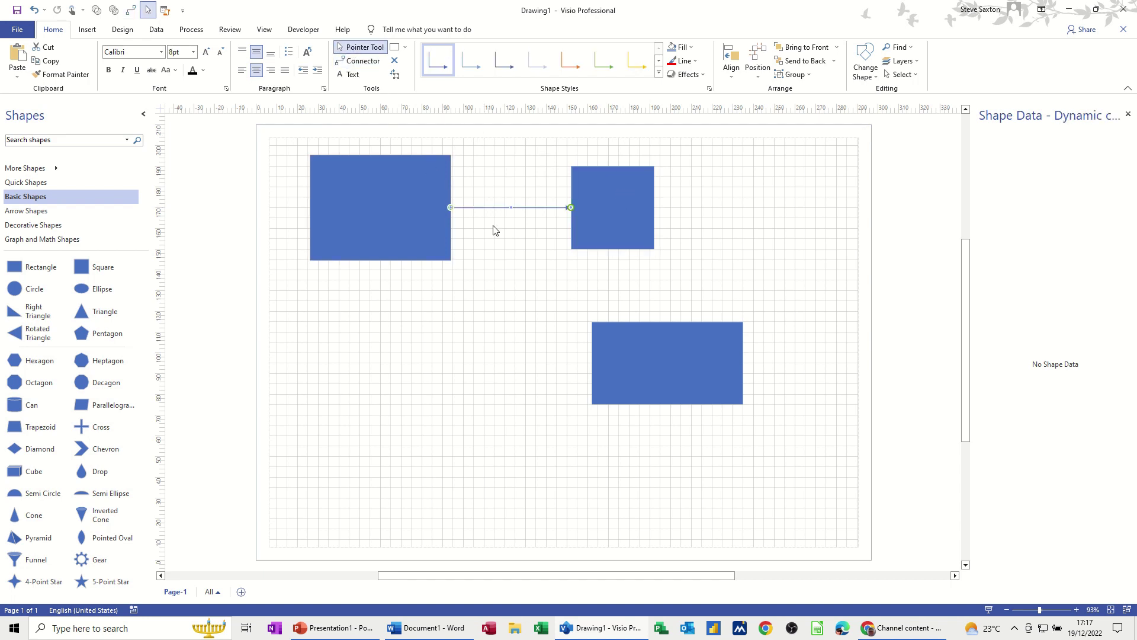
# Move the connected square to the left of the large rectangle, and return it to the right side, closer to the rectangle.
pyautogui.moveTo(602, 208); pyautogui.dragTo(228, 205)
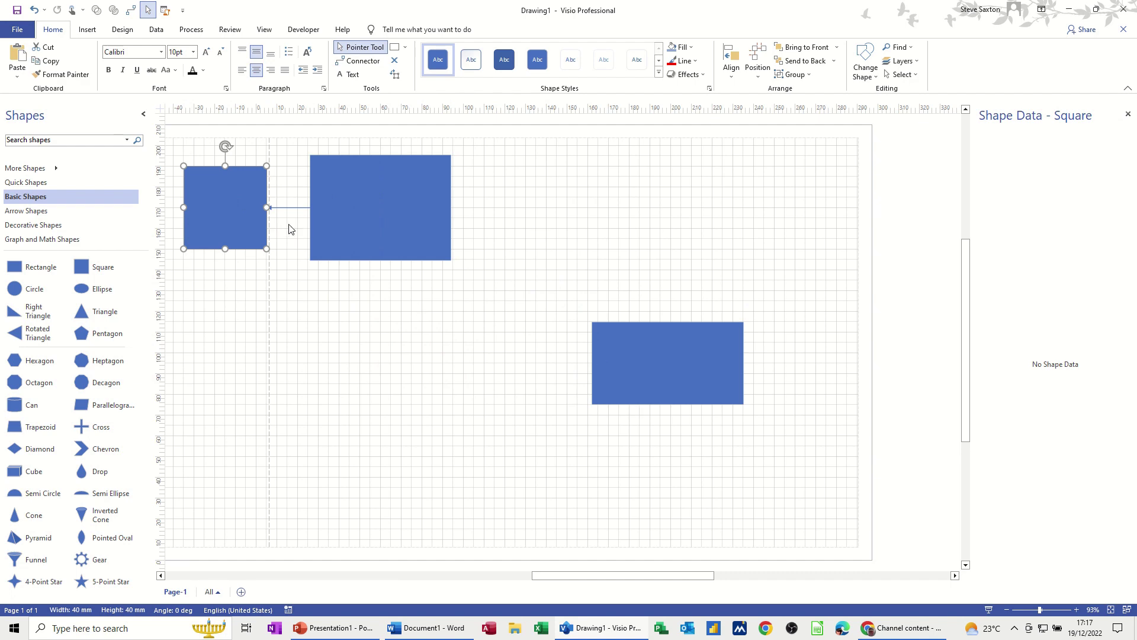
pyautogui.moveTo(218, 212); pyautogui.dragTo(555, 205)
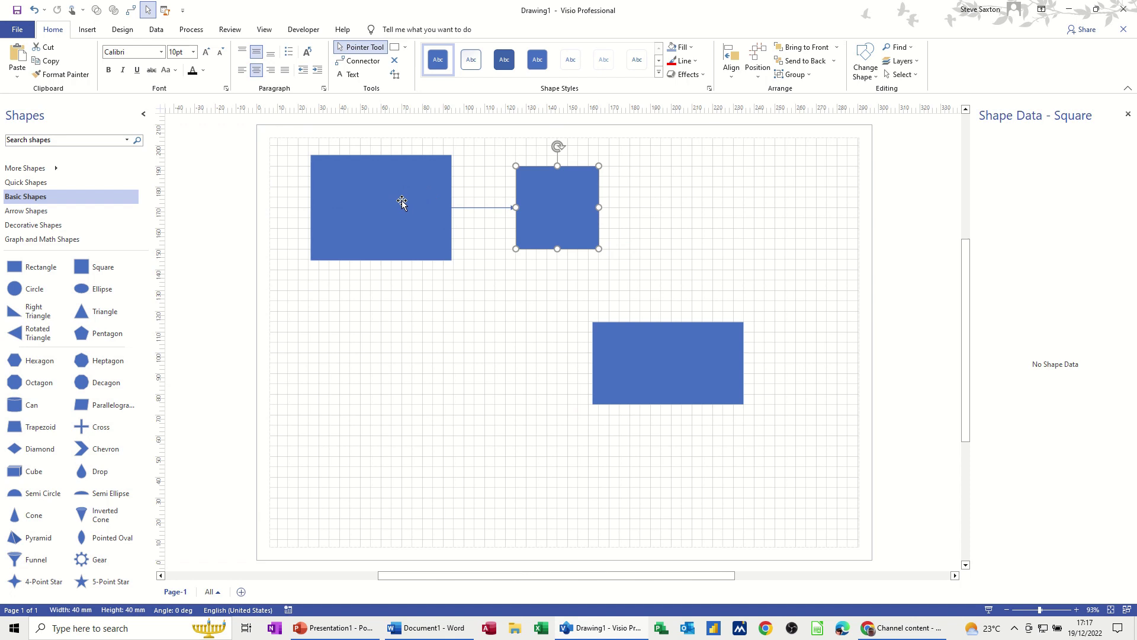
# Show the connection points and view the type options for the large rectangle's bottom and right-side points.
pyautogui.click(443, 206)
pyautogui.hotkey('ctrl', '3')
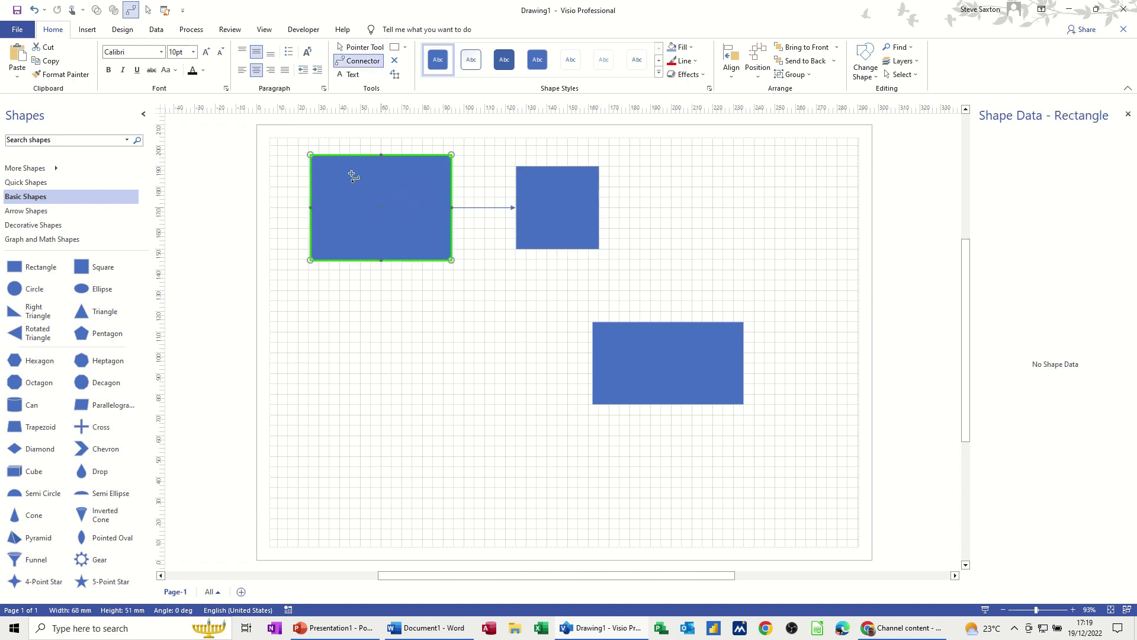
pyautogui.click(395, 61)
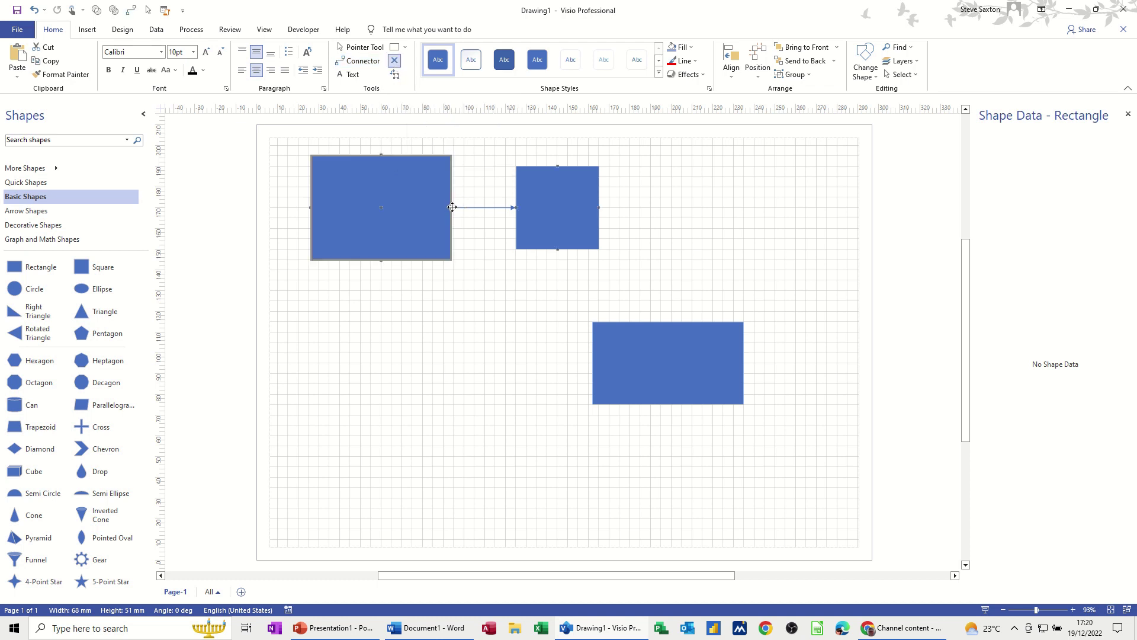
pyautogui.rightClick(382, 260)
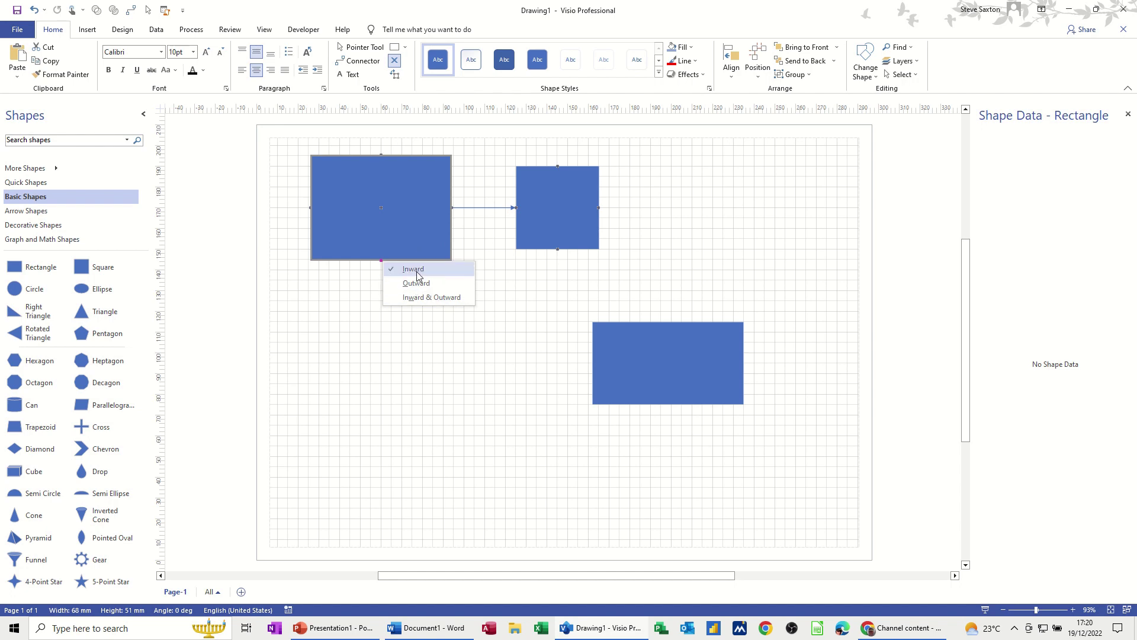
pyautogui.rightClick(451, 207)
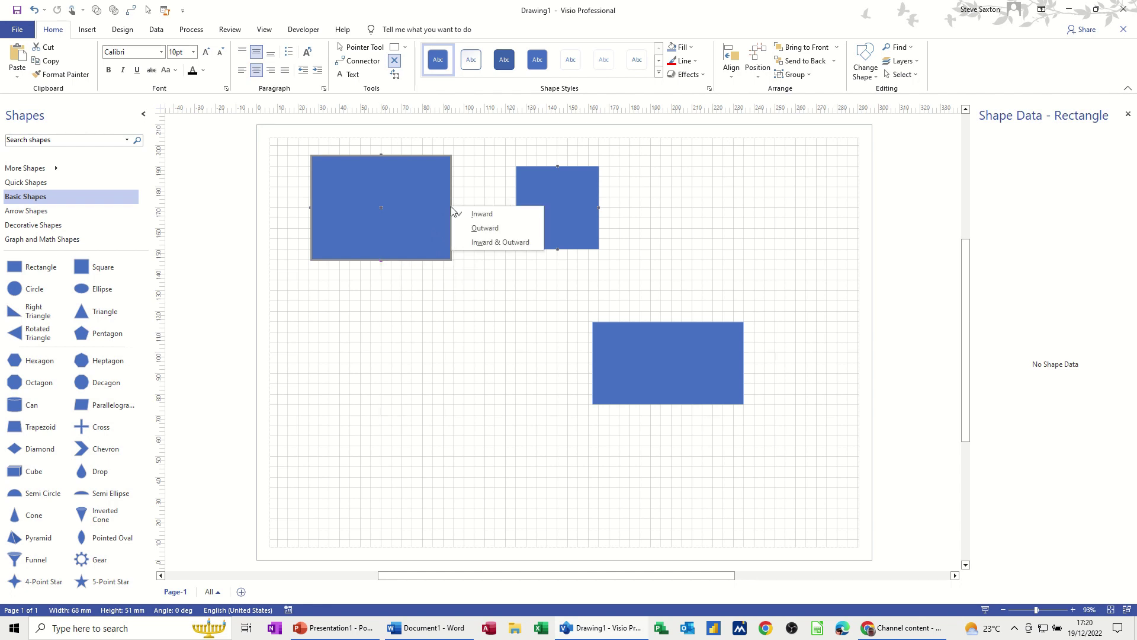
pyautogui.press('Escape')
# Move the unconnected rectangle beneath the two connected shapes, and add a connection point at the middle of its top edge.
pyautogui.moveTo(664, 333); pyautogui.dragTo(495, 313)
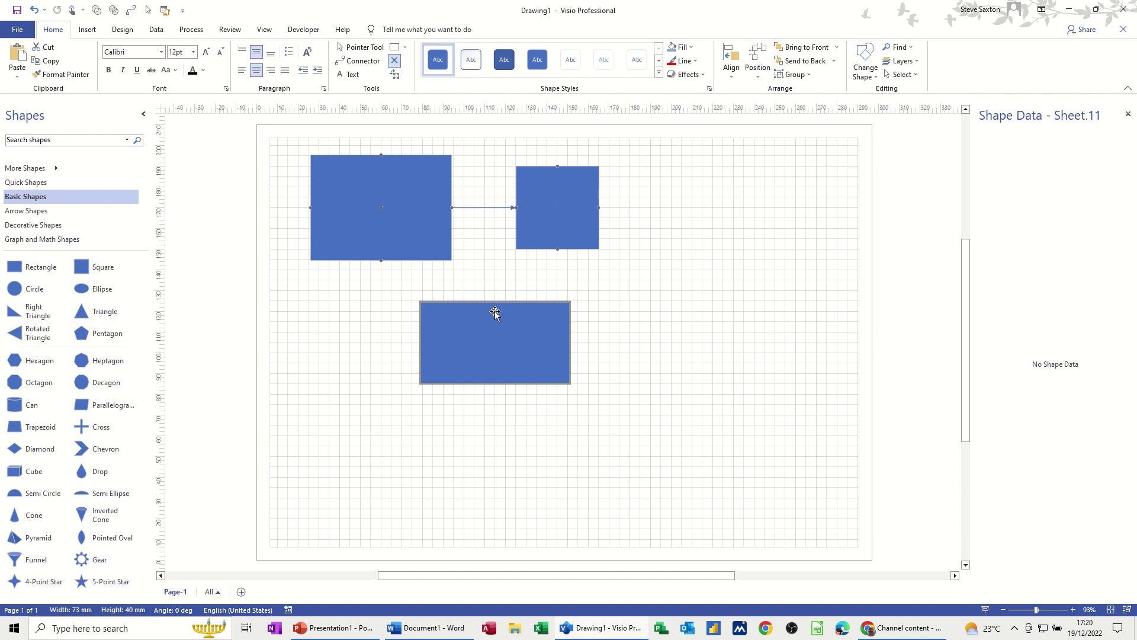
pyautogui.moveTo(508, 334)
pyautogui.mouseDown()
pyautogui.moveTo(554, 335)
pyautogui.moveTo(511, 329)
pyautogui.mouseUp()
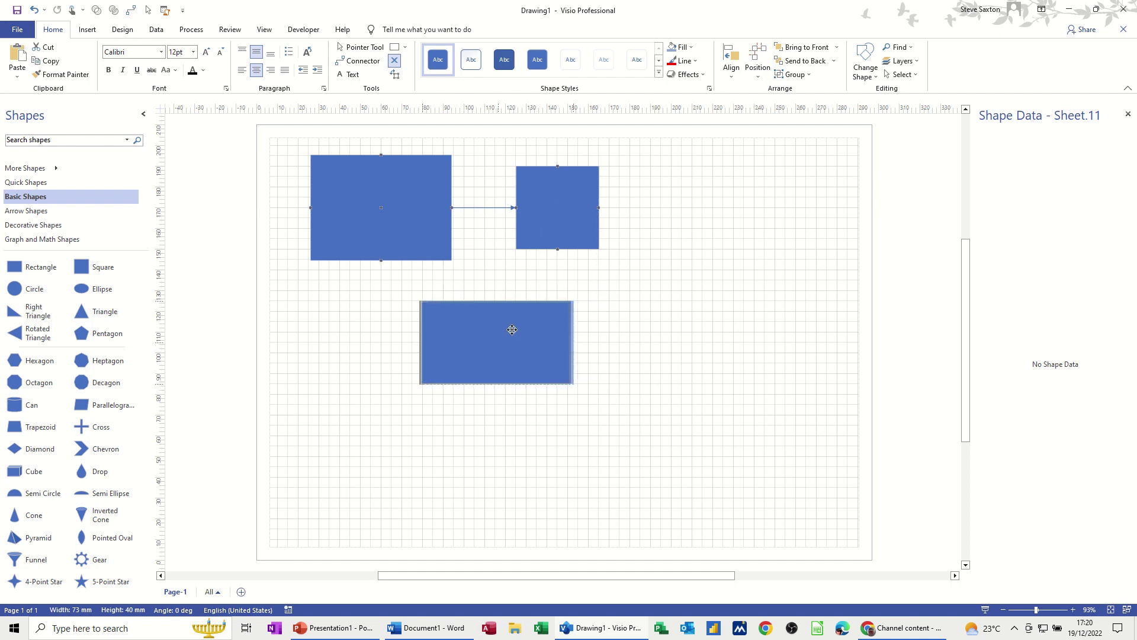
pyautogui.click(396, 64)
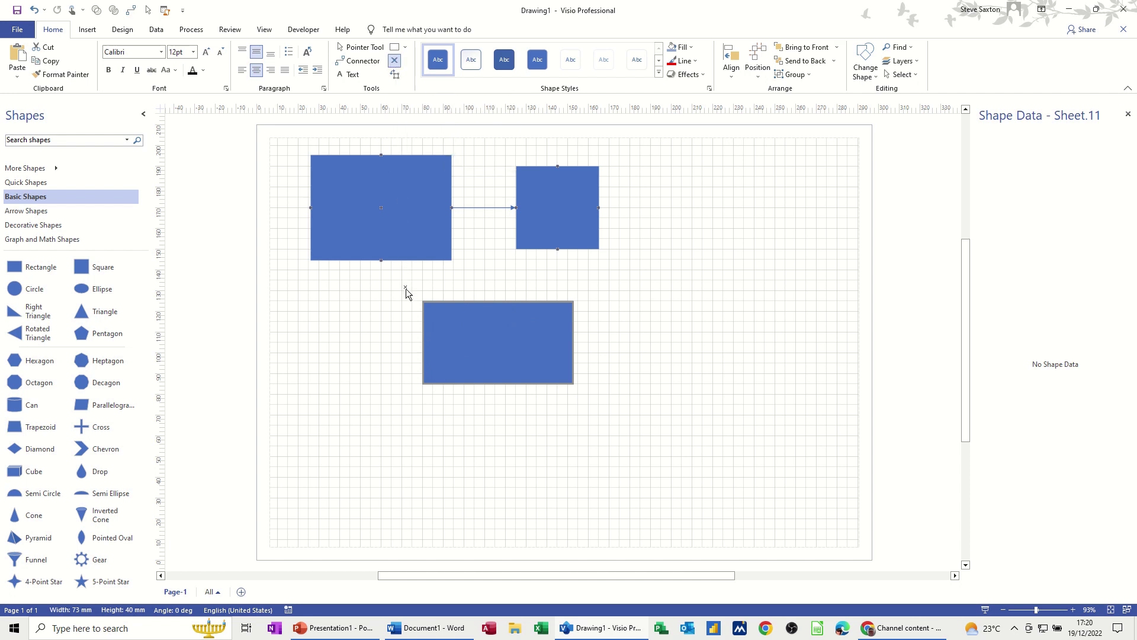
pyautogui.keyDown('ctrl'); pyautogui.click(495, 302); pyautogui.keyUp('ctrl')
# Move the lower rectangle slightly down and to the right.
pyautogui.click(360, 46)
pyautogui.click(551, 340)
pyautogui.moveTo(551, 341); pyautogui.dragTo(587, 368)
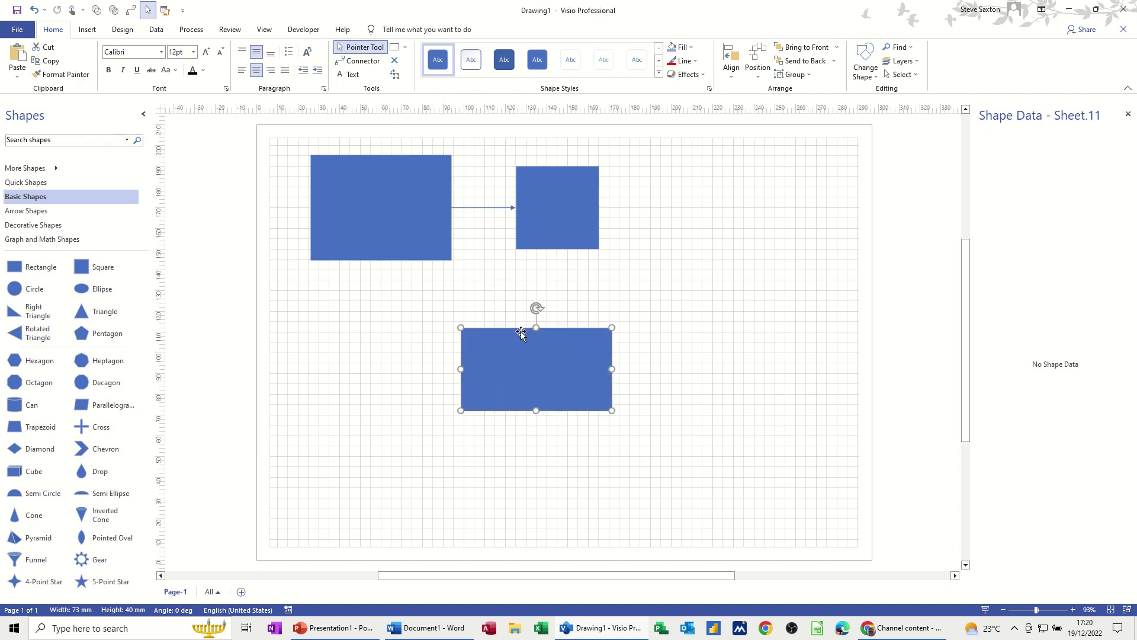
# Connect the lower rectangle's top connection point to the large rectangle's bottom-centre point, and move the lower rectangle directly below the large one.
pyautogui.click(360, 62)
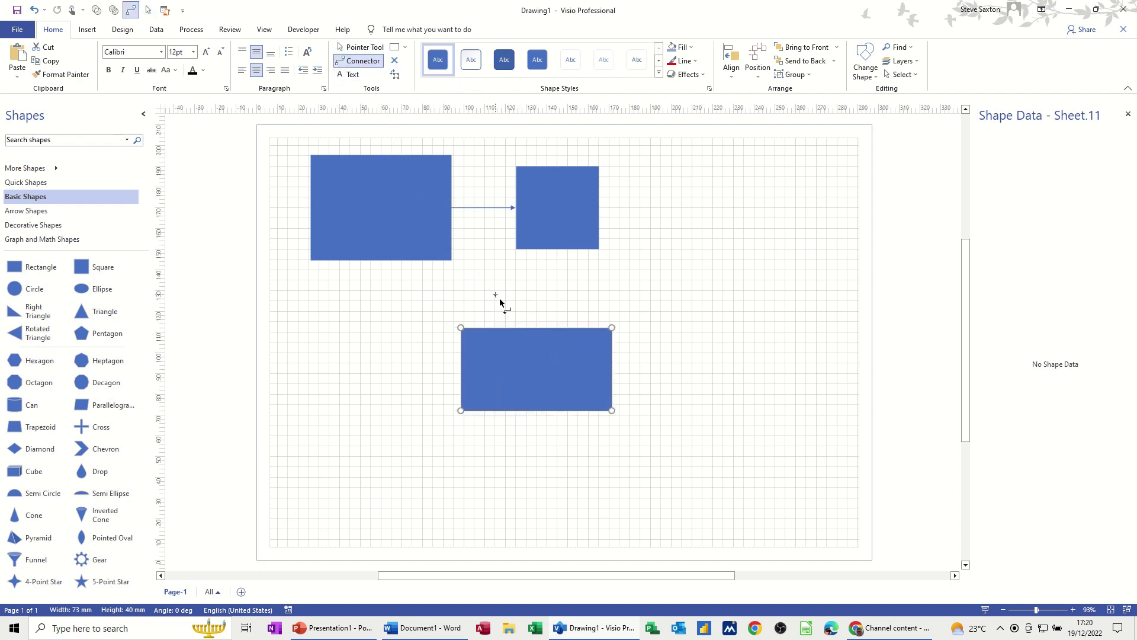
pyautogui.moveTo(533, 327); pyautogui.dragTo(426, 273)
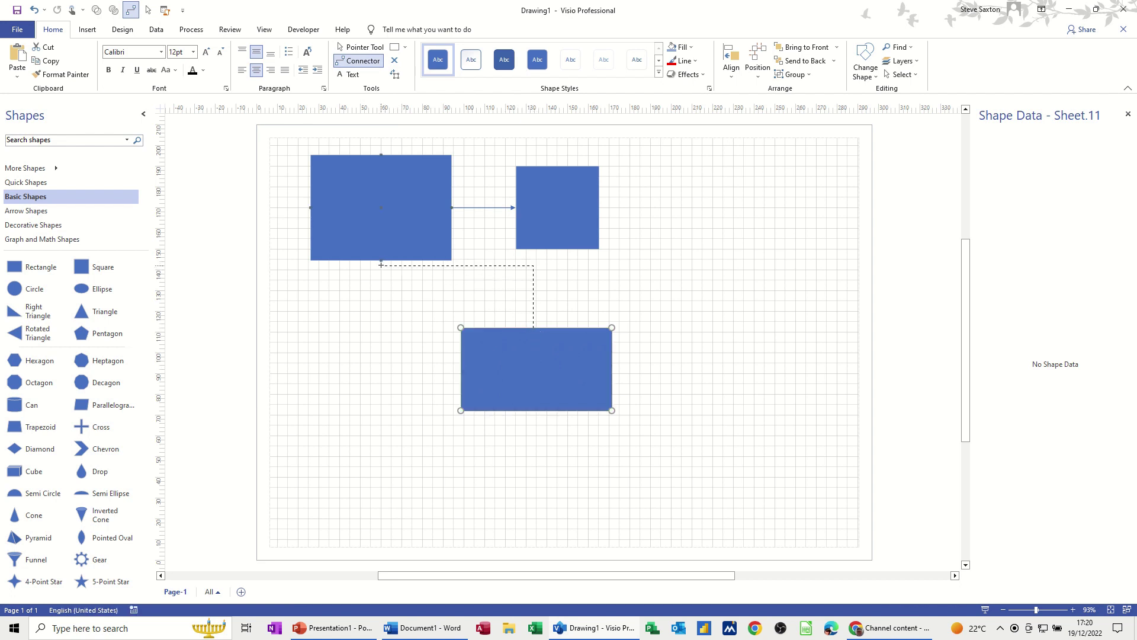
pyautogui.moveTo(381, 261); pyautogui.dragTo(381, 261)
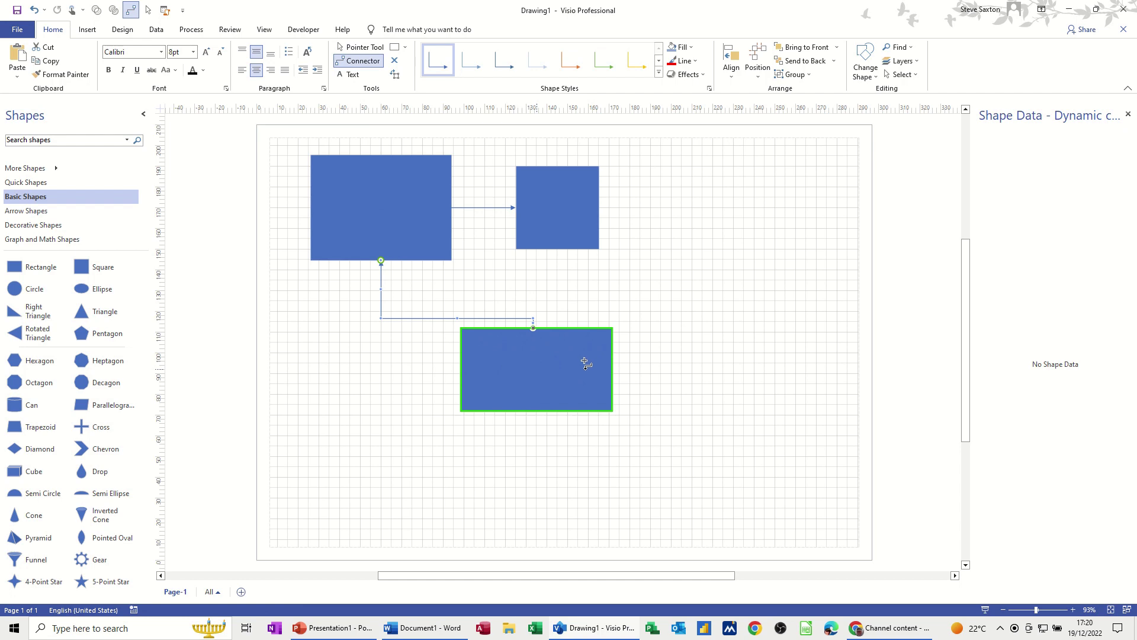
pyautogui.hotkey('ctrl', '1')
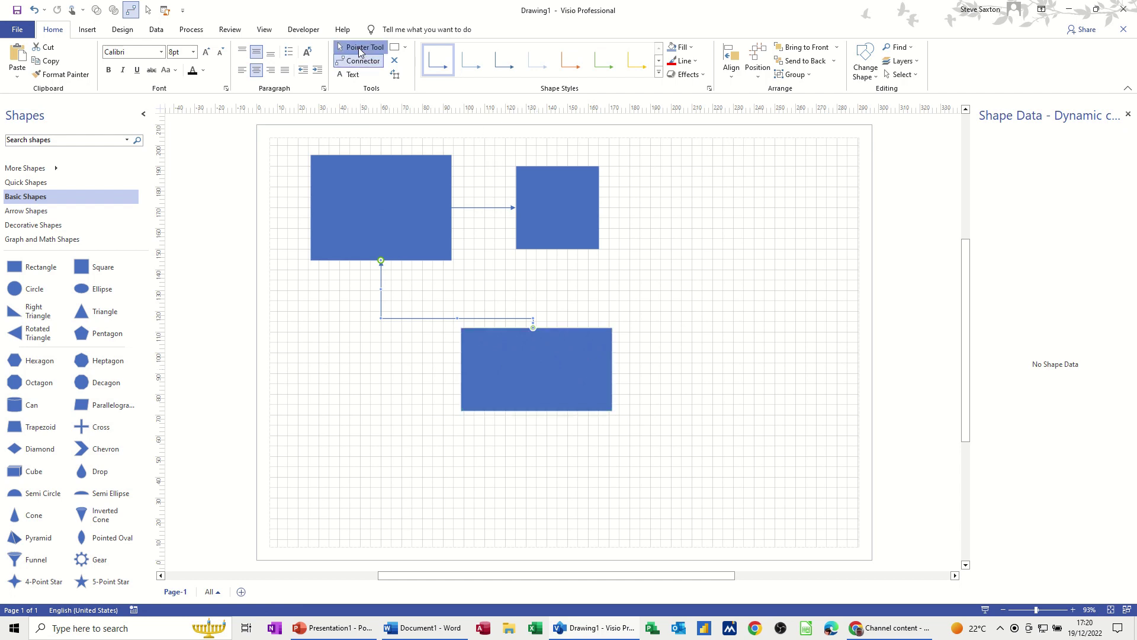
pyautogui.moveTo(556, 365); pyautogui.dragTo(426, 401)
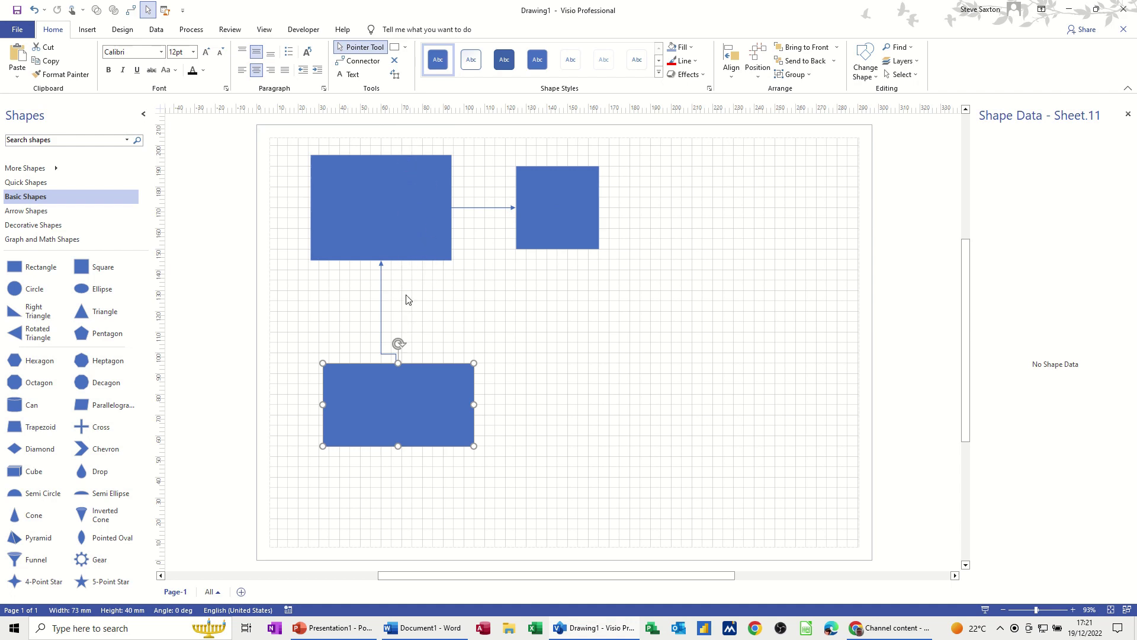
# Add a connection point on the large rectangle's bottom edge, right of centre, and connect it to the lower rectangle's top connection point.
pyautogui.click(394, 60)
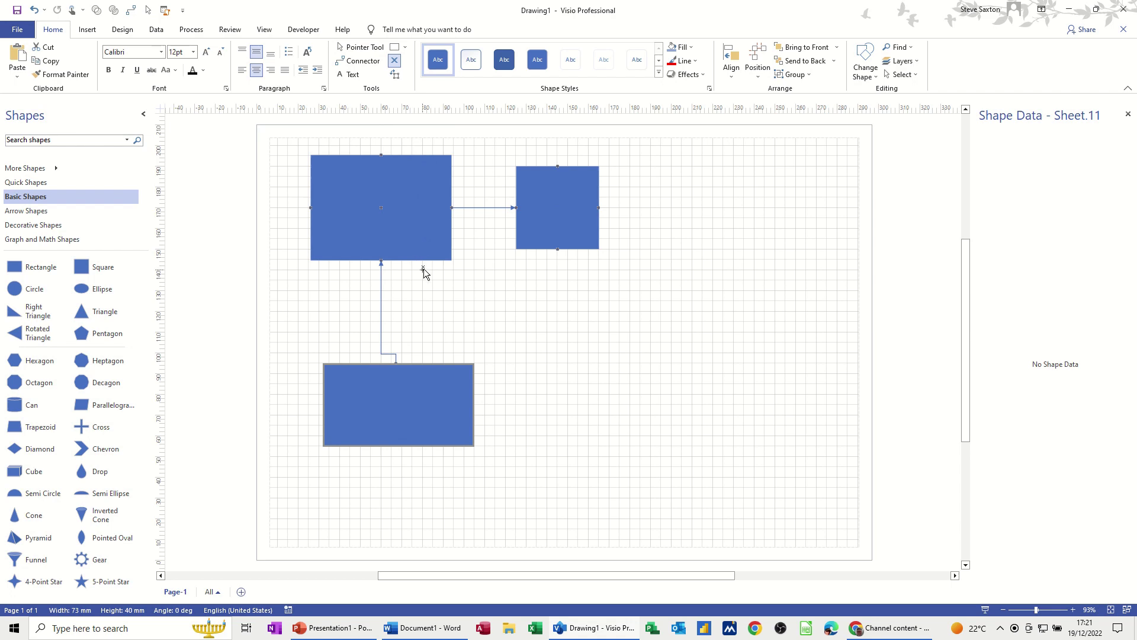
pyautogui.keyDown('ctrl'); pyautogui.click(422, 260); pyautogui.keyUp('ctrl')
pyautogui.click(359, 61)
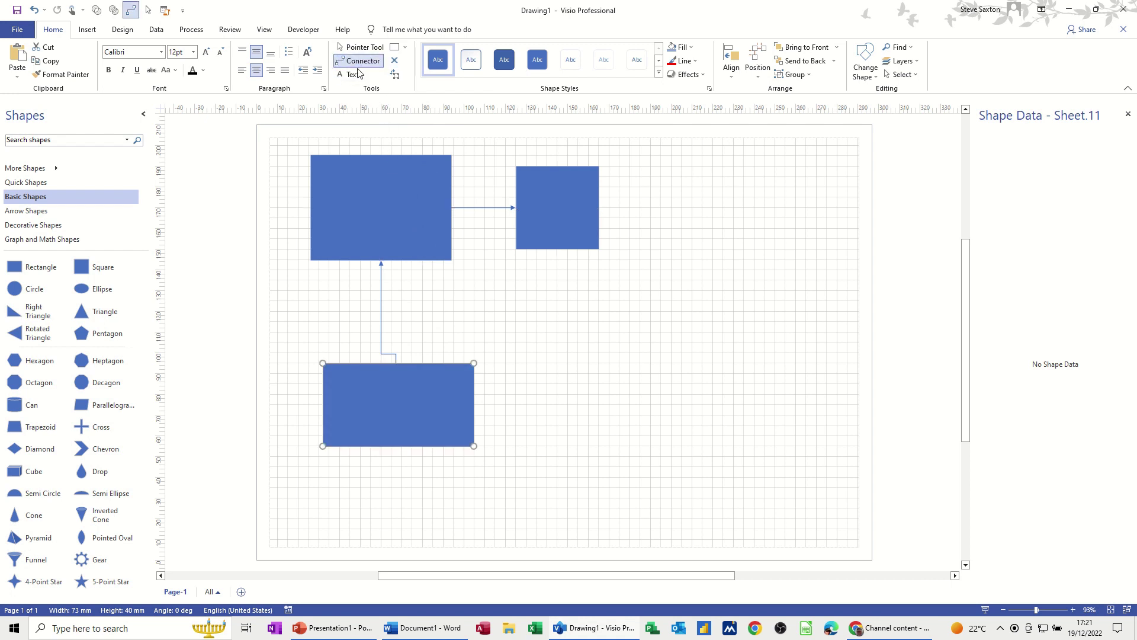
pyautogui.moveTo(422, 260); pyautogui.dragTo(422, 283)
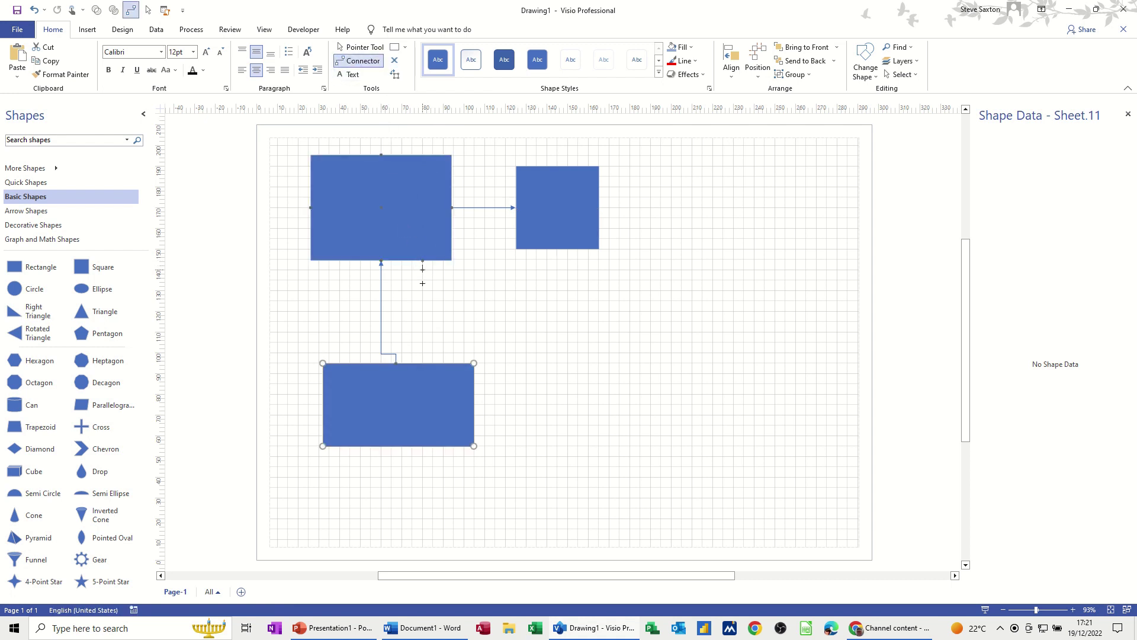
pyautogui.moveTo(414, 354); pyautogui.dragTo(396, 363)
# Reroute the new connector by moving its horizontal segment down into the gap between the two rectangles.
pyautogui.click(359, 47)
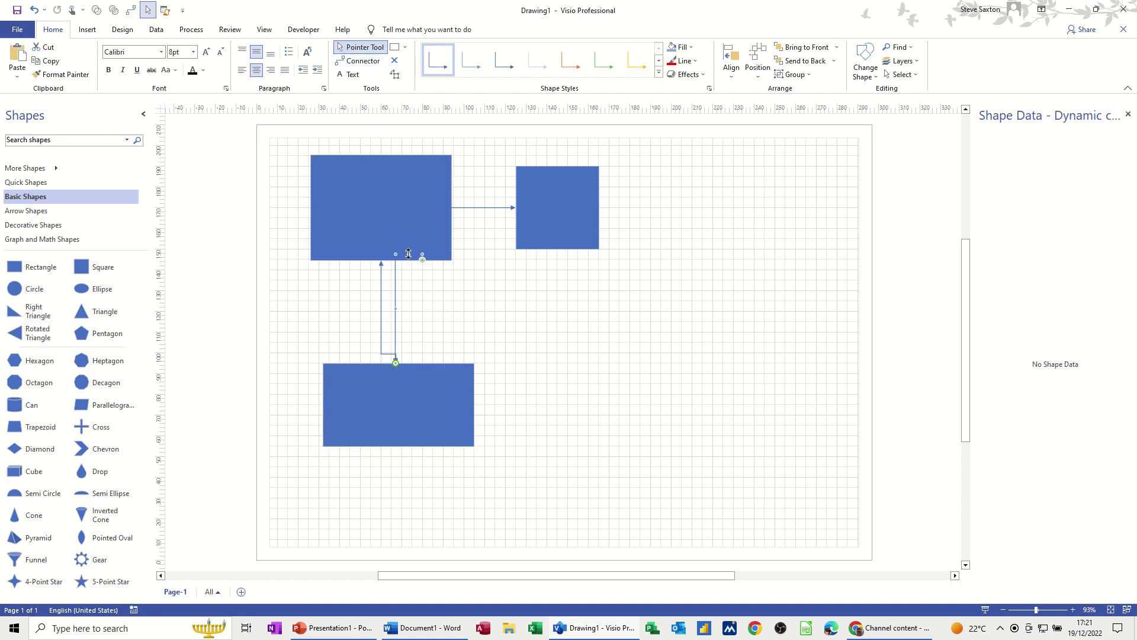
pyautogui.moveTo(409, 268); pyautogui.dragTo(409, 281)
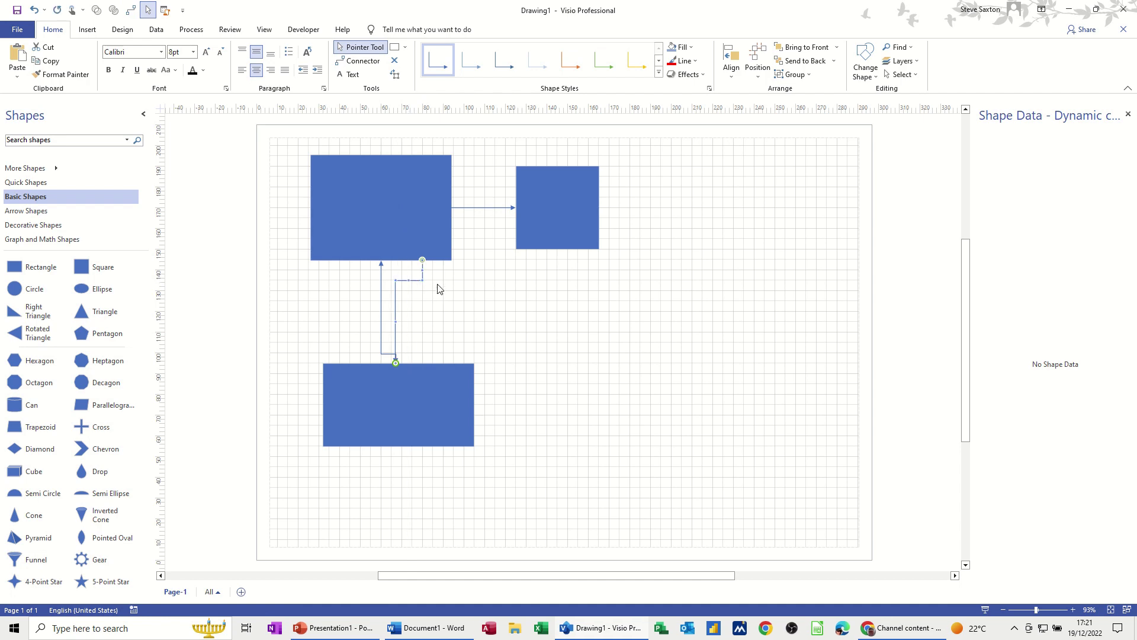
pyautogui.click(482, 287)
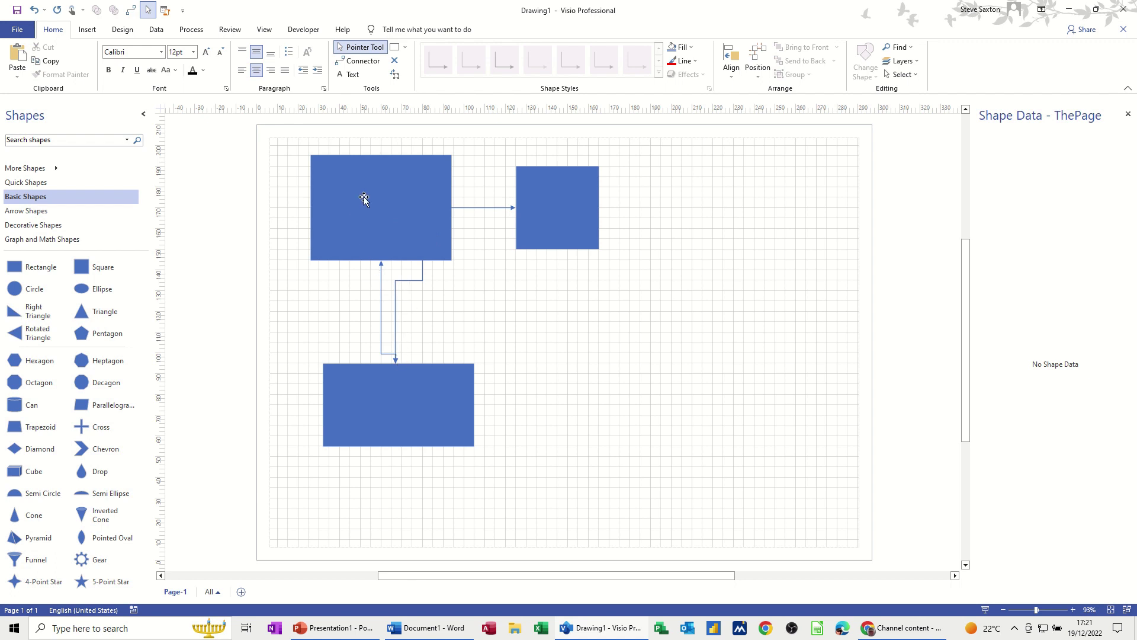
# Add a left-of-centre connection point on each rectangle's facing edge, and connect the large rectangle's point down to the lower one's.
pyautogui.click(395, 61)
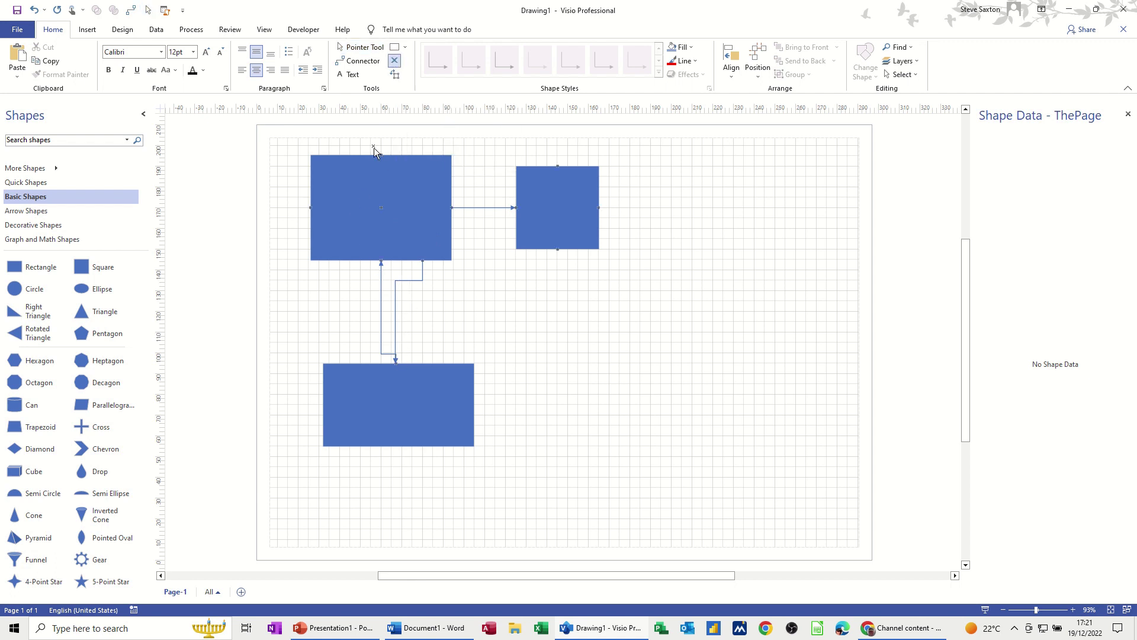
pyautogui.click(348, 262)
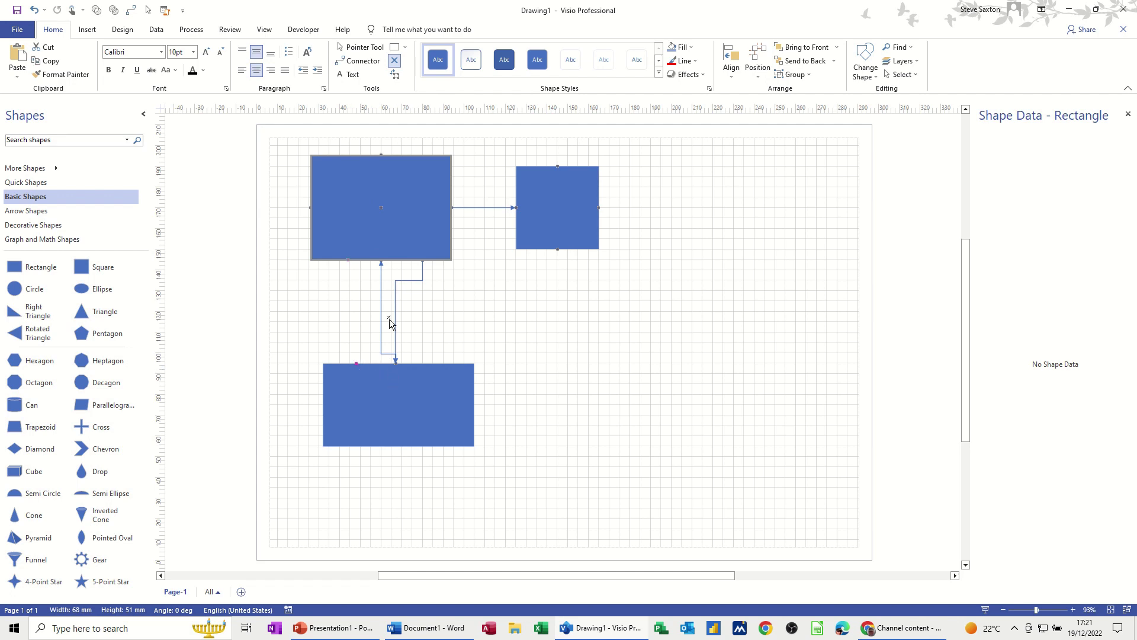
pyautogui.click(358, 61)
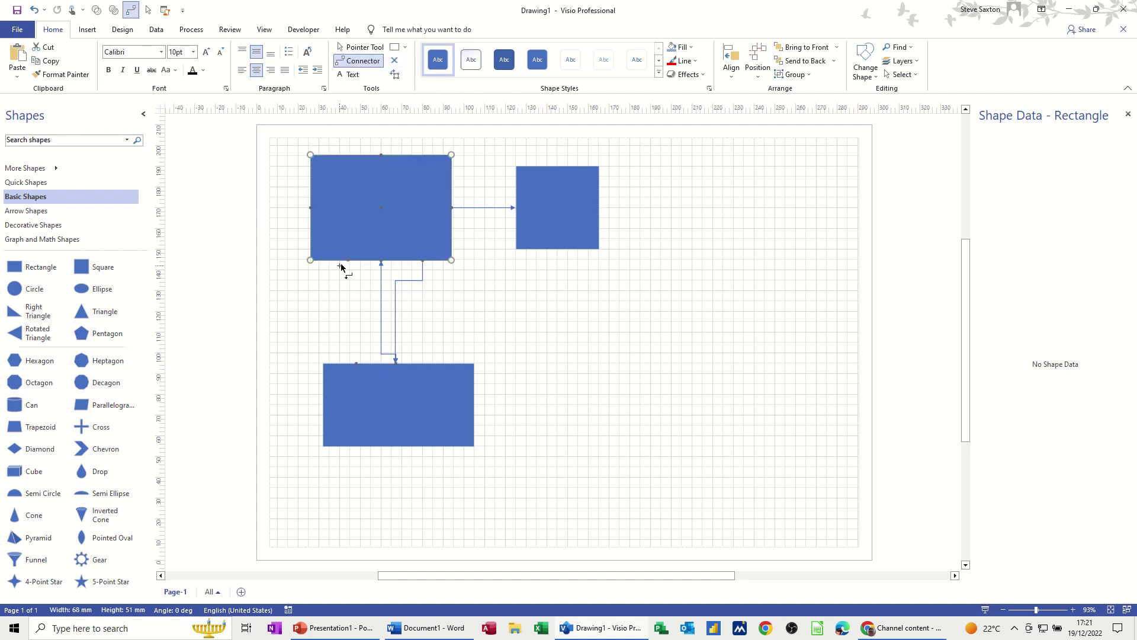
pyautogui.moveTo(348, 259); pyautogui.dragTo(350, 292)
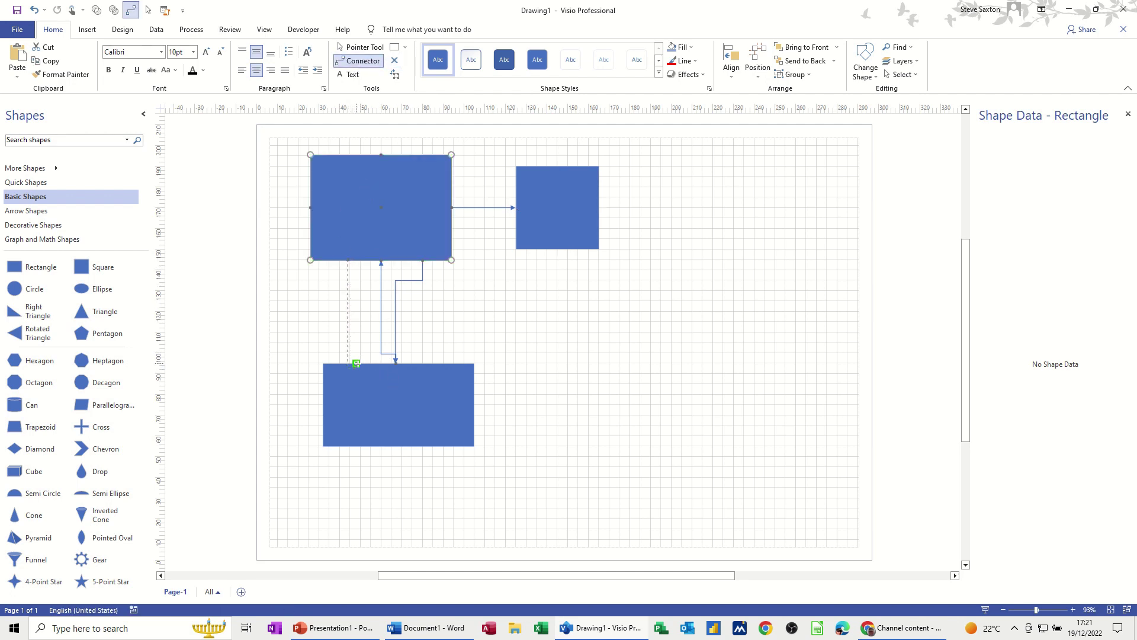
pyautogui.moveTo(357, 363); pyautogui.dragTo(356, 363)
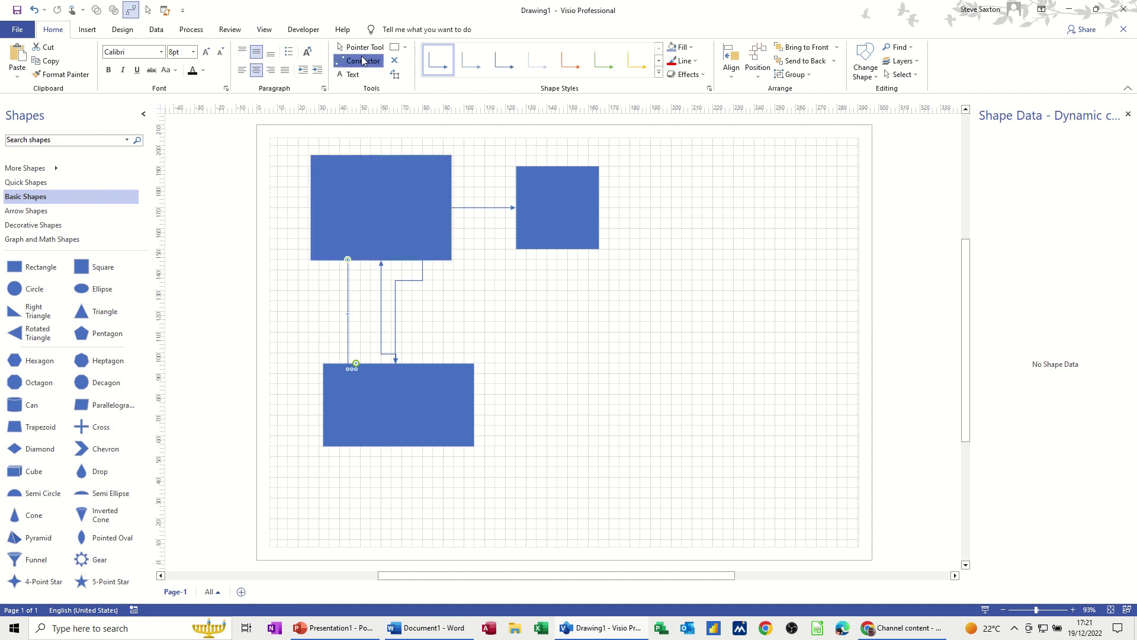
# Select all the shapes and connectors on the page and delete them.
pyautogui.click(361, 47)
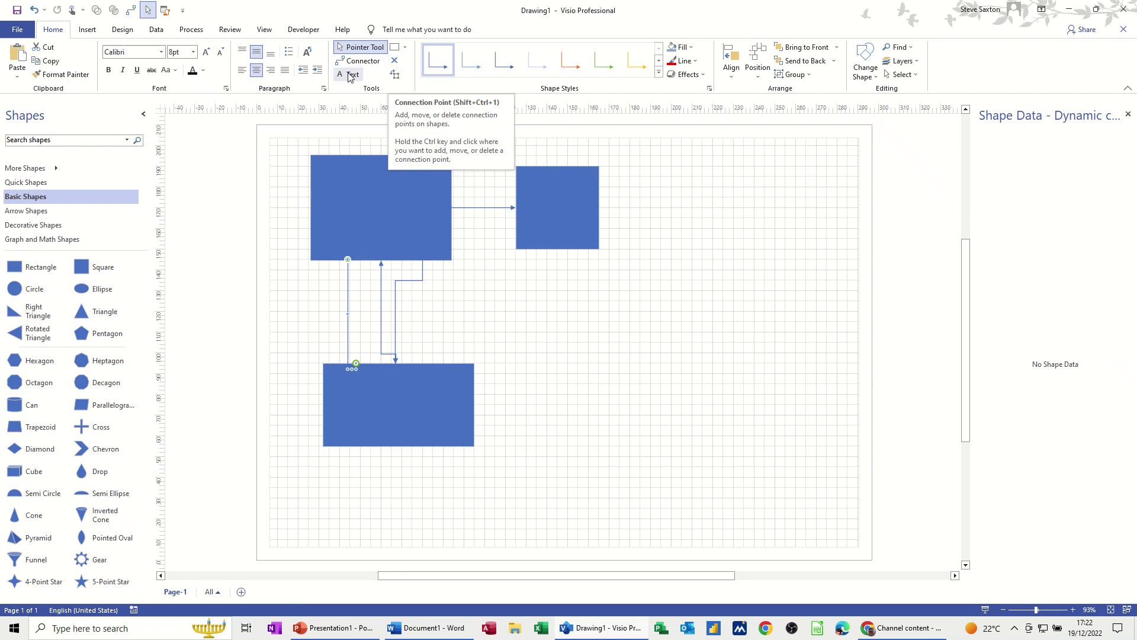
pyautogui.moveTo(284, 148); pyautogui.dragTo(642, 519)
pyautogui.click(642, 519)
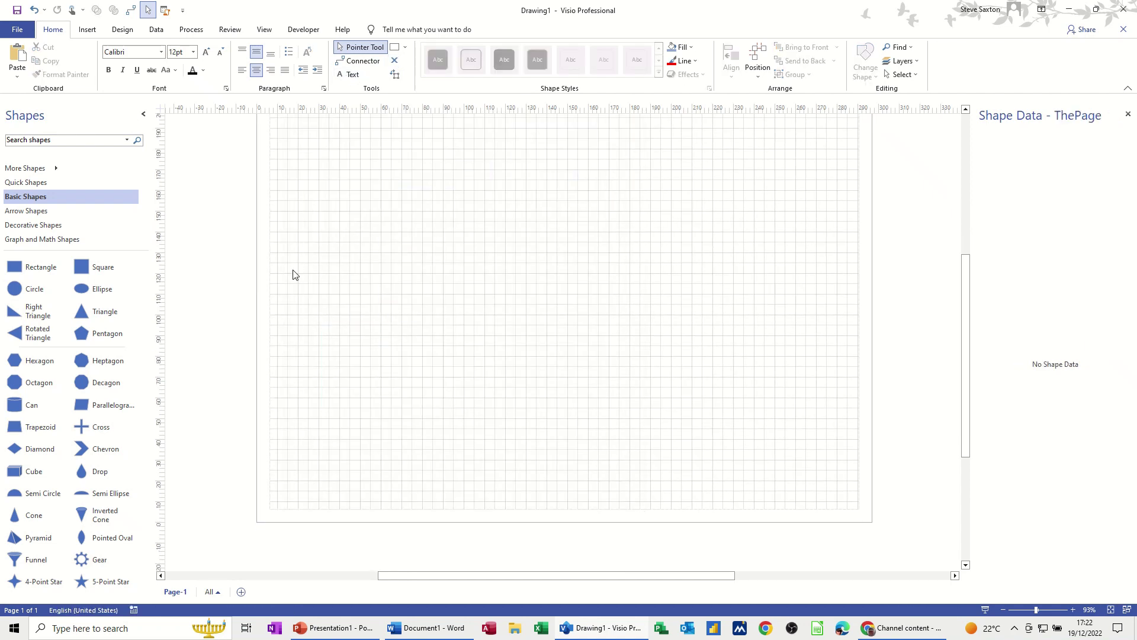
# Place a Rectangle from Basic Shapes near the middle of the page and enlarge it to about 136 mm by 102 mm.
pyautogui.moveTo(28, 267); pyautogui.dragTo(489, 216)
pyautogui.moveTo(529, 243); pyautogui.dragTo(729, 393)
pyautogui.moveTo(587, 308); pyautogui.dragTo(515, 314)
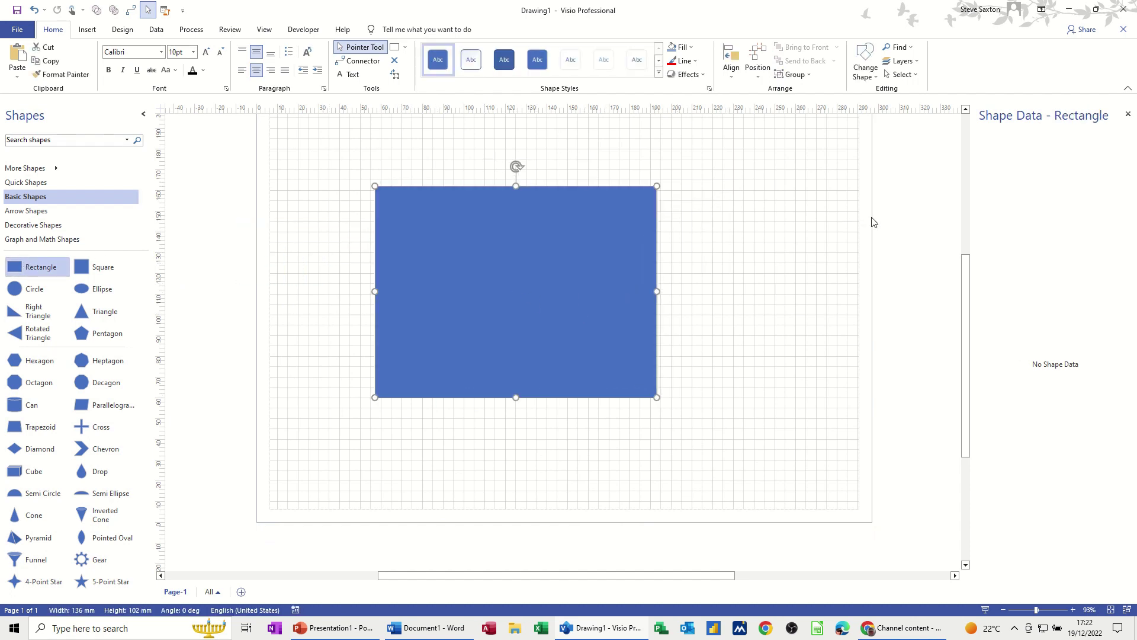
# Enter the text "My name is" followed by the person's first name inside the rectangle.
pyautogui.write('My')
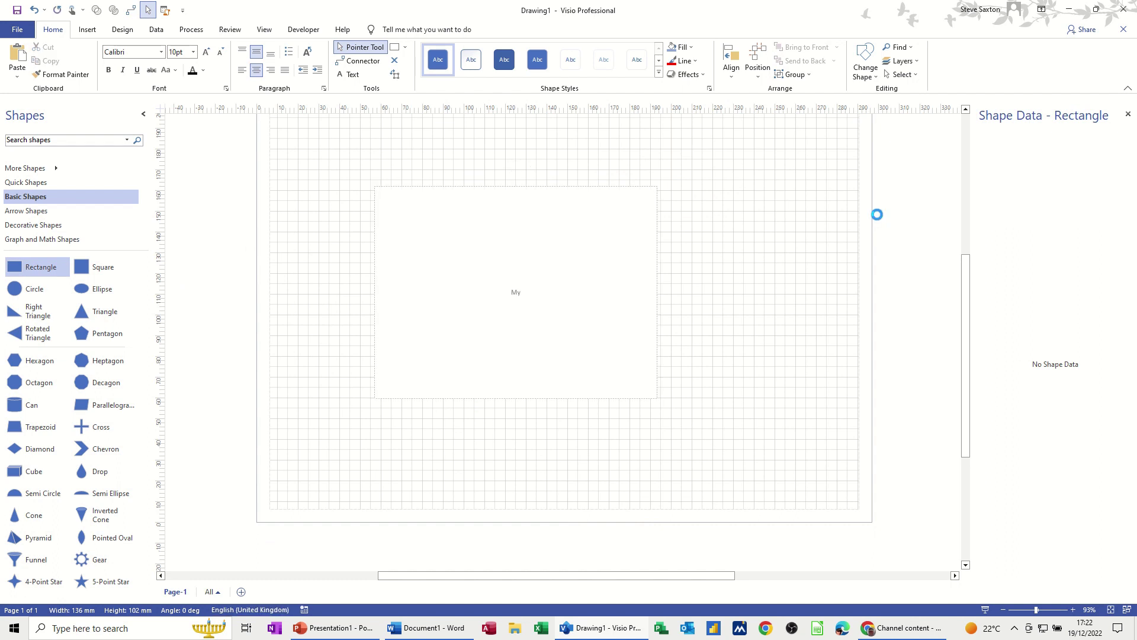
pyautogui.write(' name is Steve')
pyautogui.click(698, 235)
# Align the rectangle's text to the top and left of the shape.
pyautogui.click(577, 311)
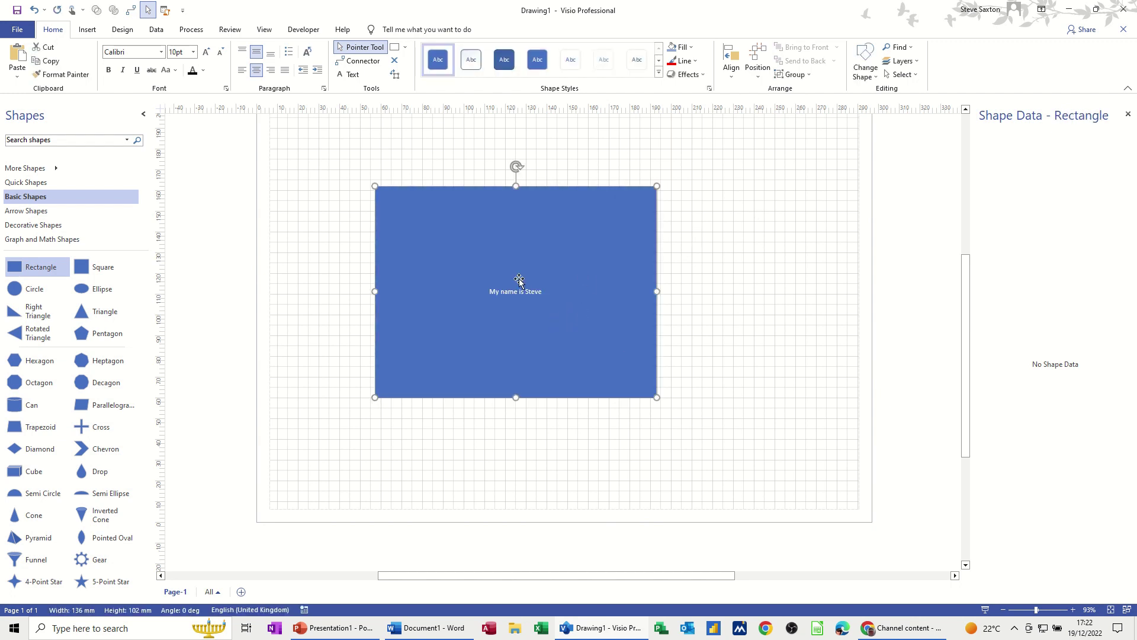
pyautogui.click(240, 53)
pyautogui.click(243, 71)
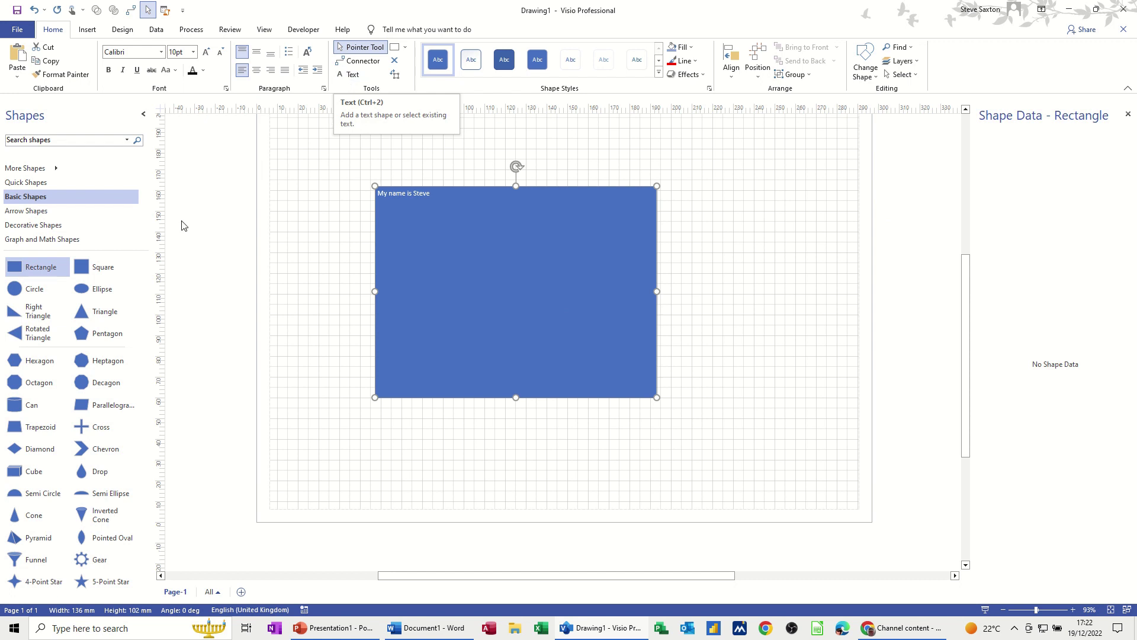
# Draw a text box about 78 mm by 20 mm above the rectangle and enter the person's first name in it.
pyautogui.click(349, 74)
pyautogui.moveTo(365, 131); pyautogui.dragTo(413, 160)
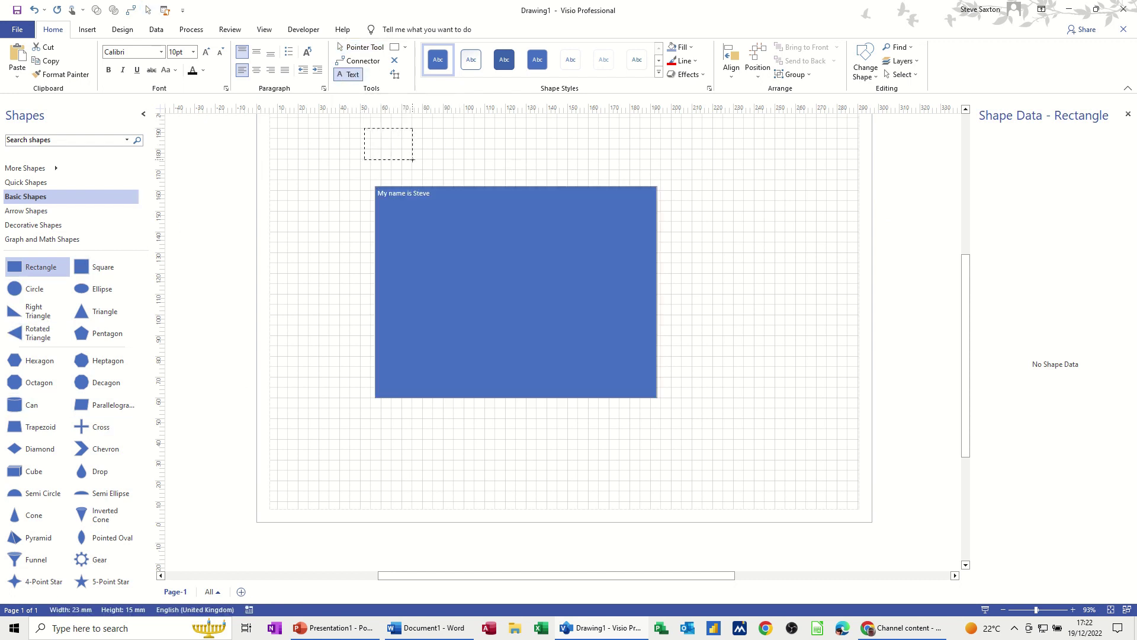
pyautogui.moveTo(526, 170); pyautogui.dragTo(526, 170)
pyautogui.write('Steve')
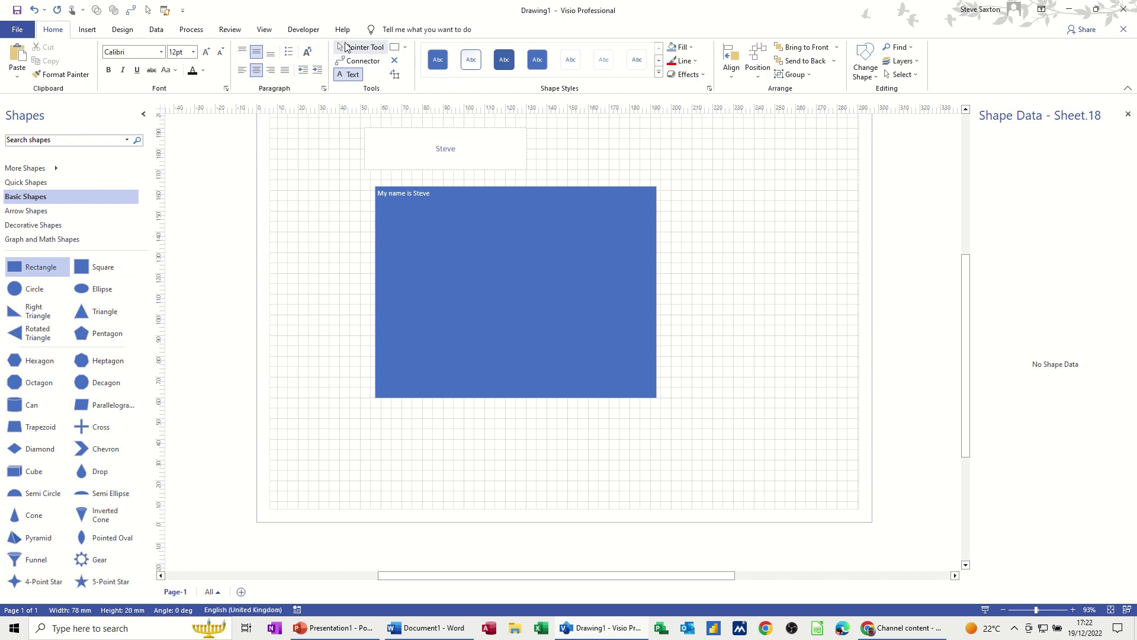
pyautogui.click(346, 47)
pyautogui.click(562, 147)
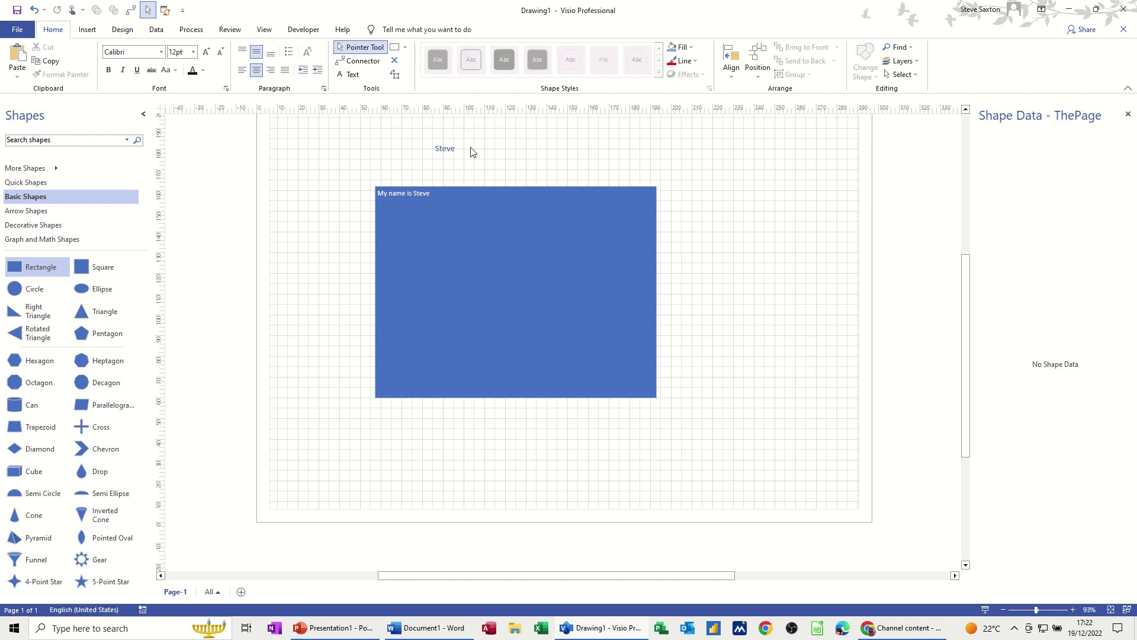
# Add a line outline to the text box above the rectangle.
pyautogui.click(443, 148)
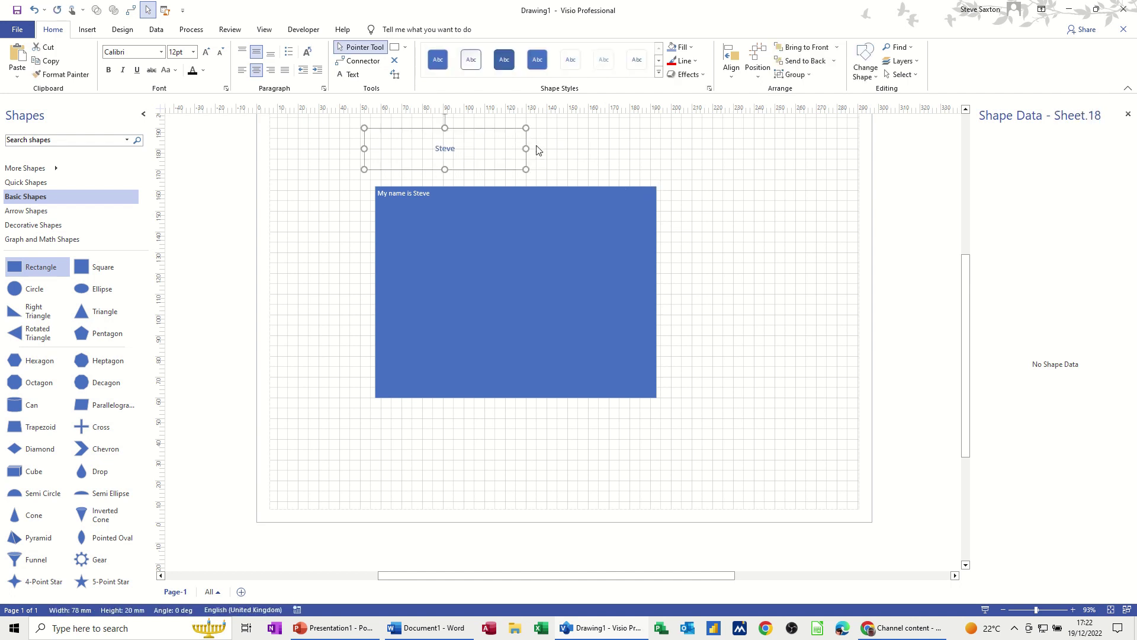
pyautogui.click(698, 65)
pyautogui.click(636, 156)
pyautogui.click(635, 156)
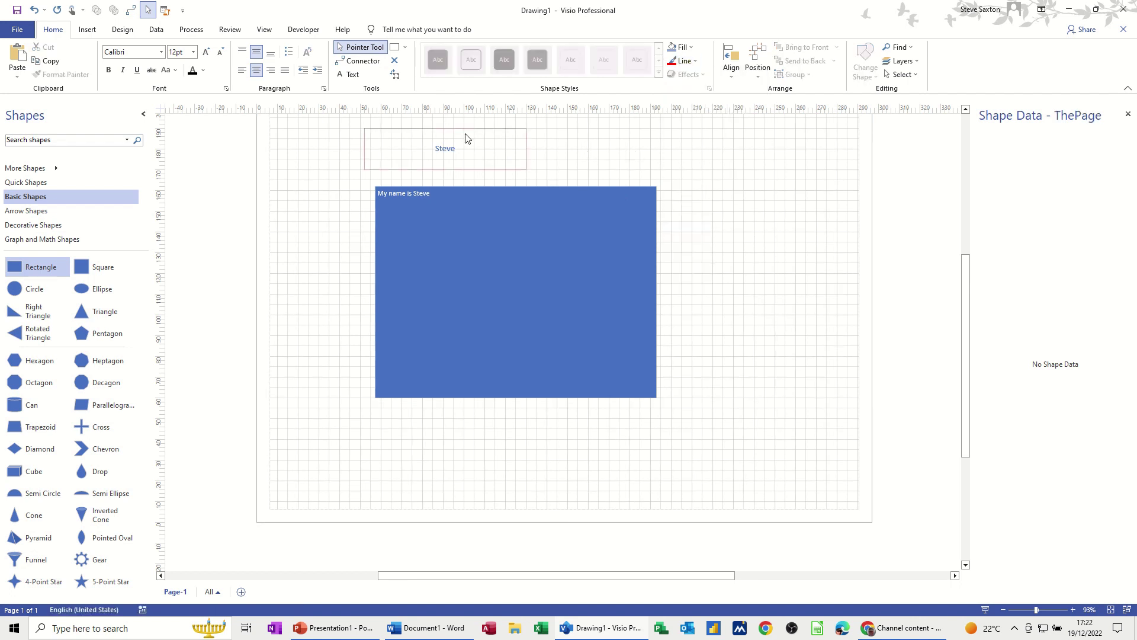
# Fill the text box above the rectangle with light green.
pyautogui.click(687, 48)
pyautogui.click(762, 108)
pyautogui.click(522, 133)
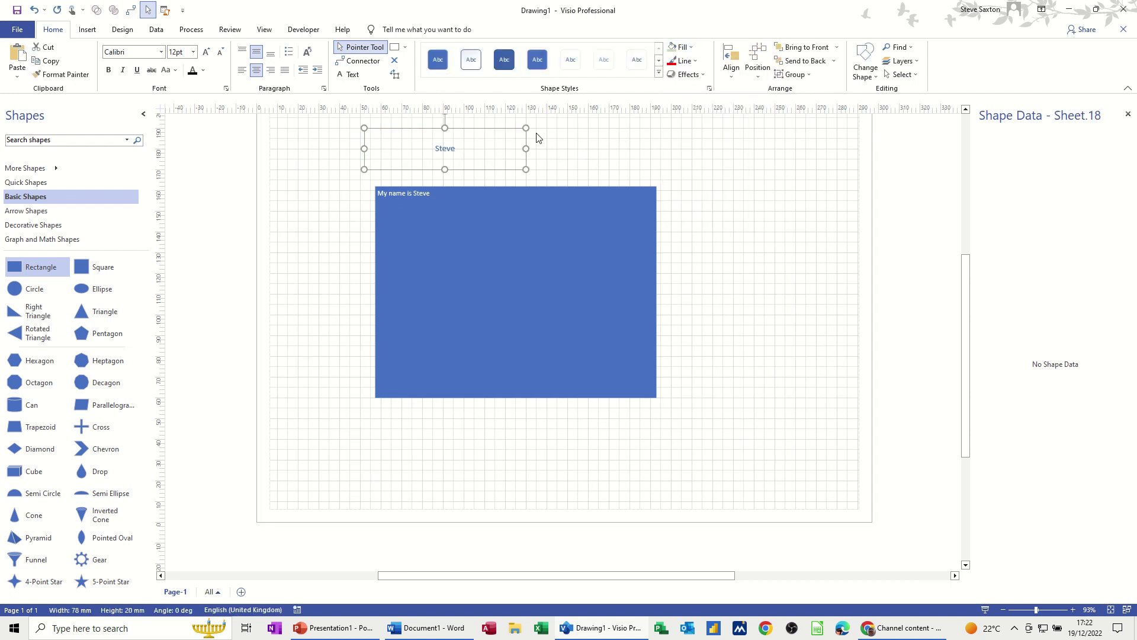
pyautogui.click(675, 48)
pyautogui.click(611, 147)
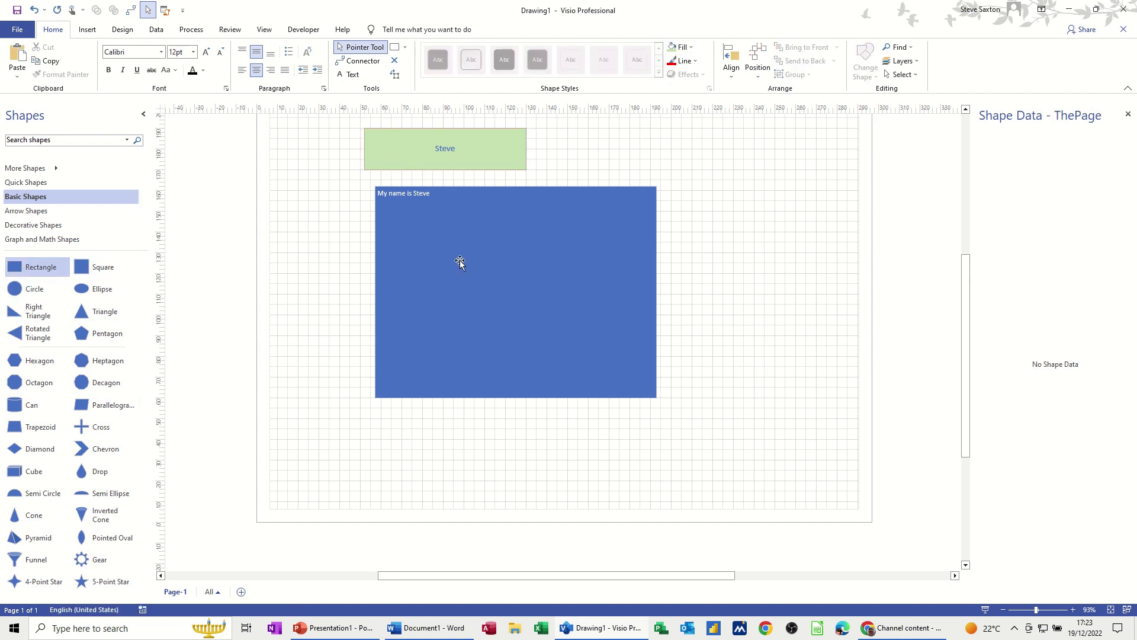
# Fill the large rectangle with the same light green as the text box and change its text color to black.
pyautogui.click(594, 284)
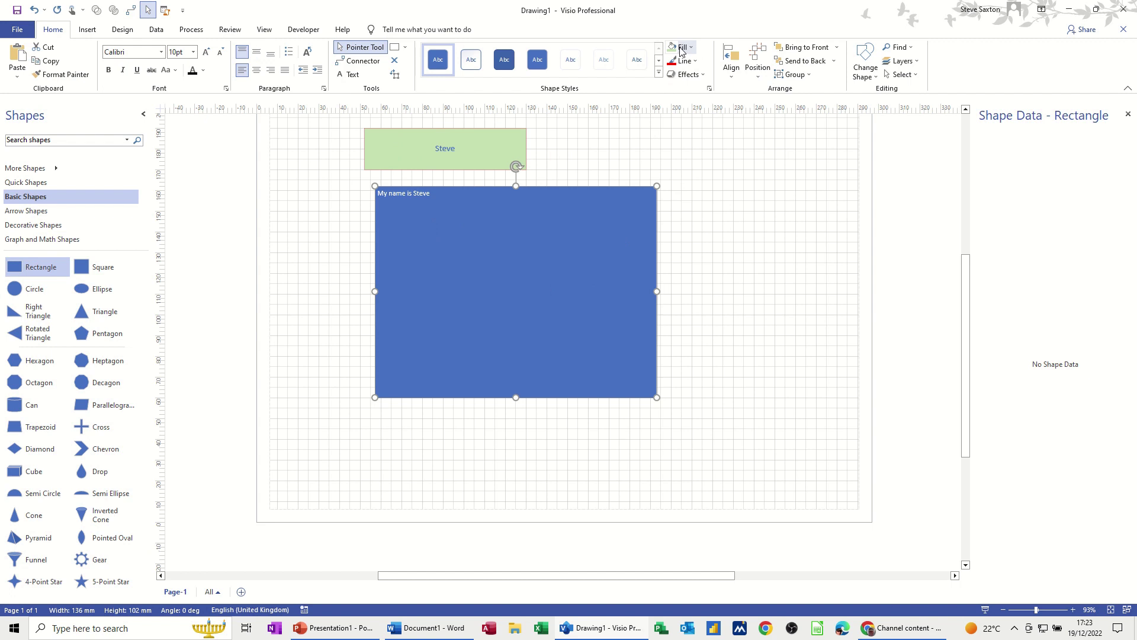
pyautogui.click(683, 48)
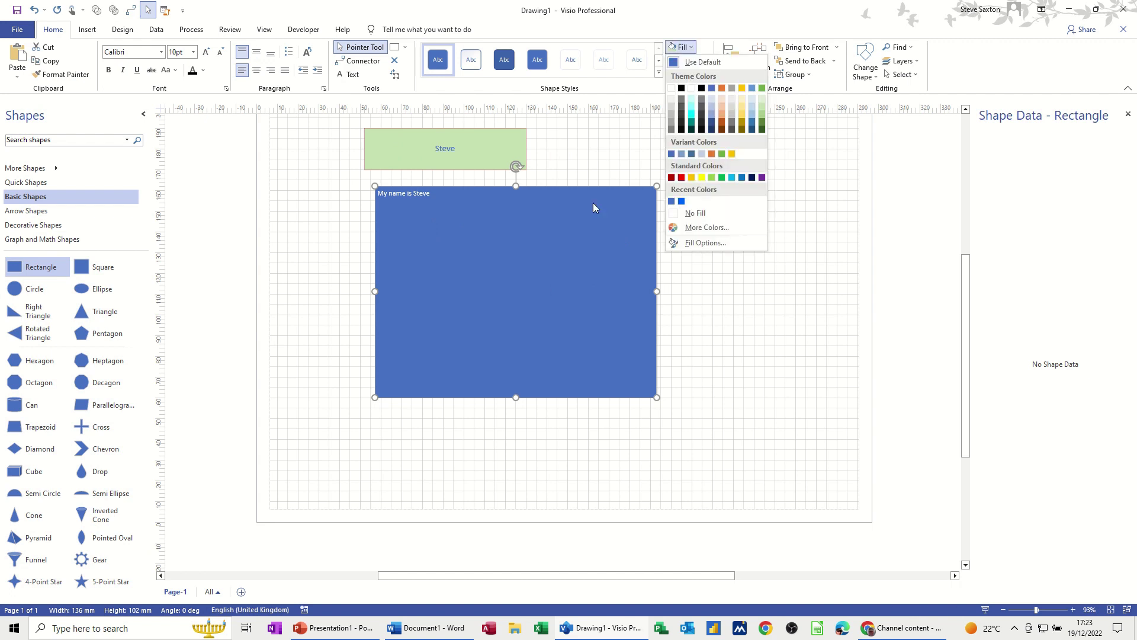
pyautogui.click(762, 106)
pyautogui.doubleClick(435, 195)
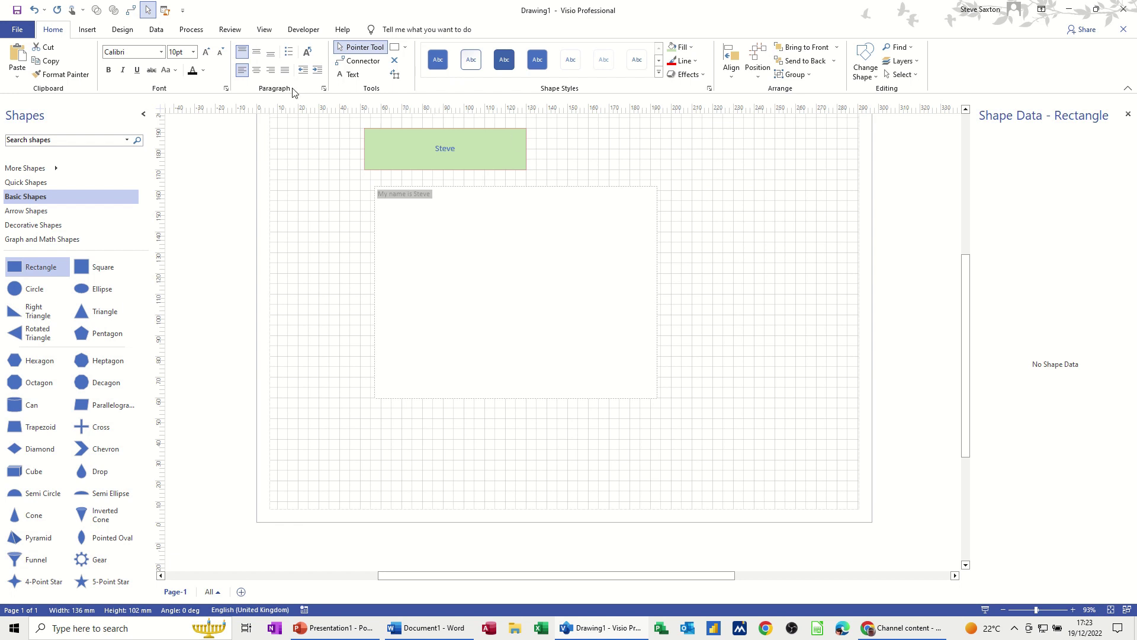
pyautogui.click(357, 229)
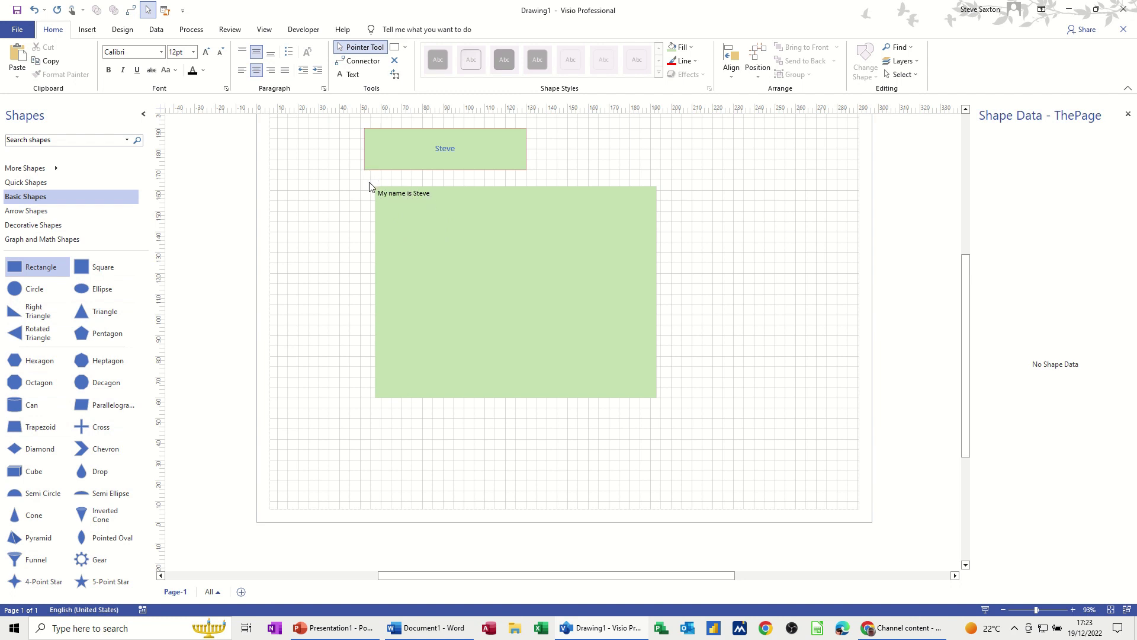
# Move the large rectangle's text block left so that its text sits just outside the shape's upper left edge.
pyautogui.click(394, 74)
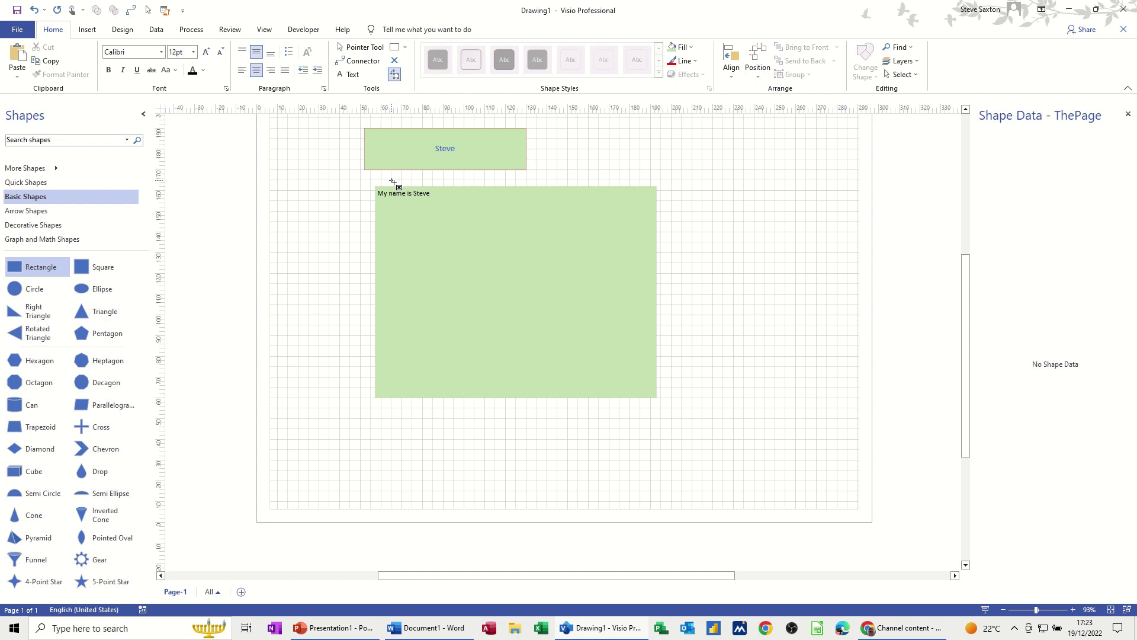
pyautogui.moveTo(392, 196); pyautogui.dragTo(335, 193)
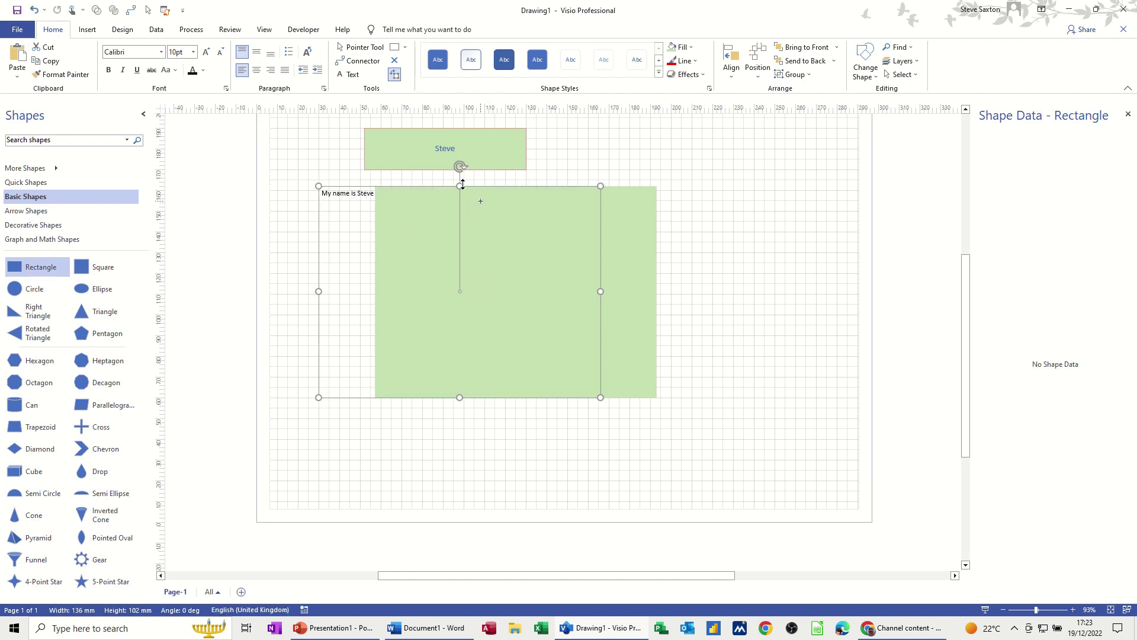
pyautogui.click(360, 49)
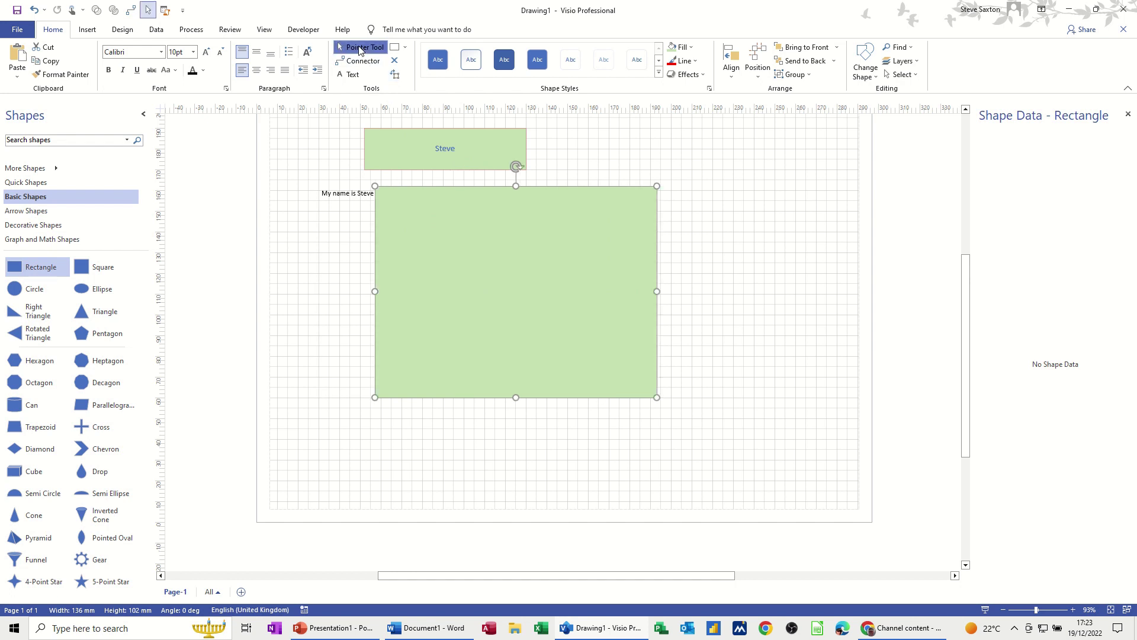
# Move the large rectangle around the page together with its text and place it below the text box, lining up their left edges.
pyautogui.moveTo(604, 208); pyautogui.dragTo(753, 239)
pyautogui.moveTo(656, 261); pyautogui.dragTo(687, 225)
pyautogui.moveTo(619, 215); pyautogui.dragTo(482, 221)
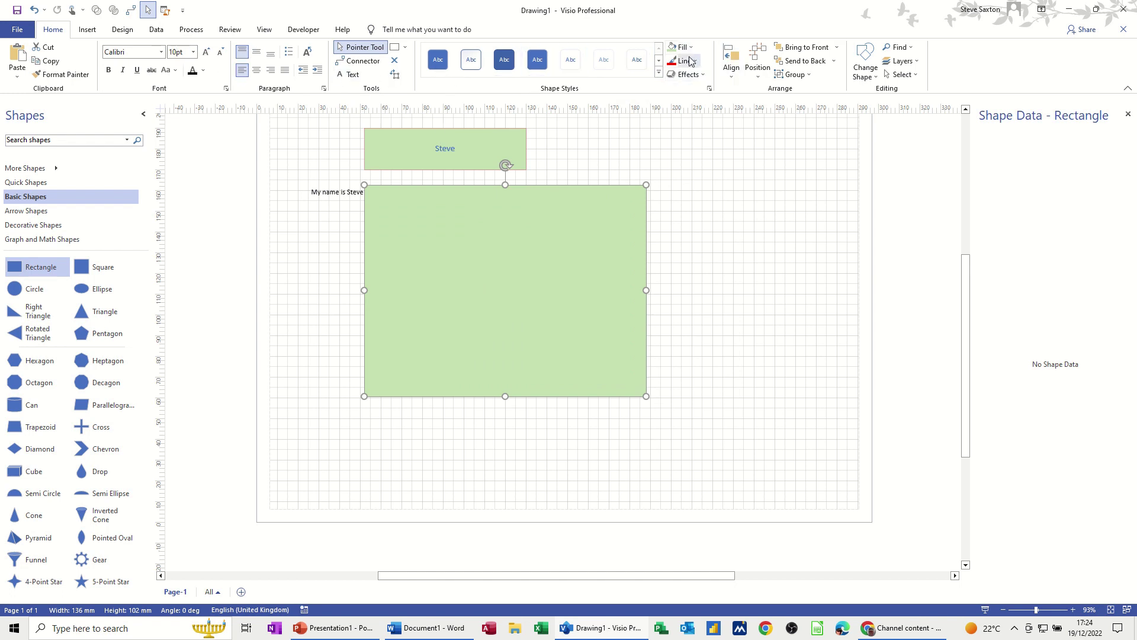
# Apply the perspective shadow that falls below the shape to the large rectangle.
pyautogui.click(705, 77)
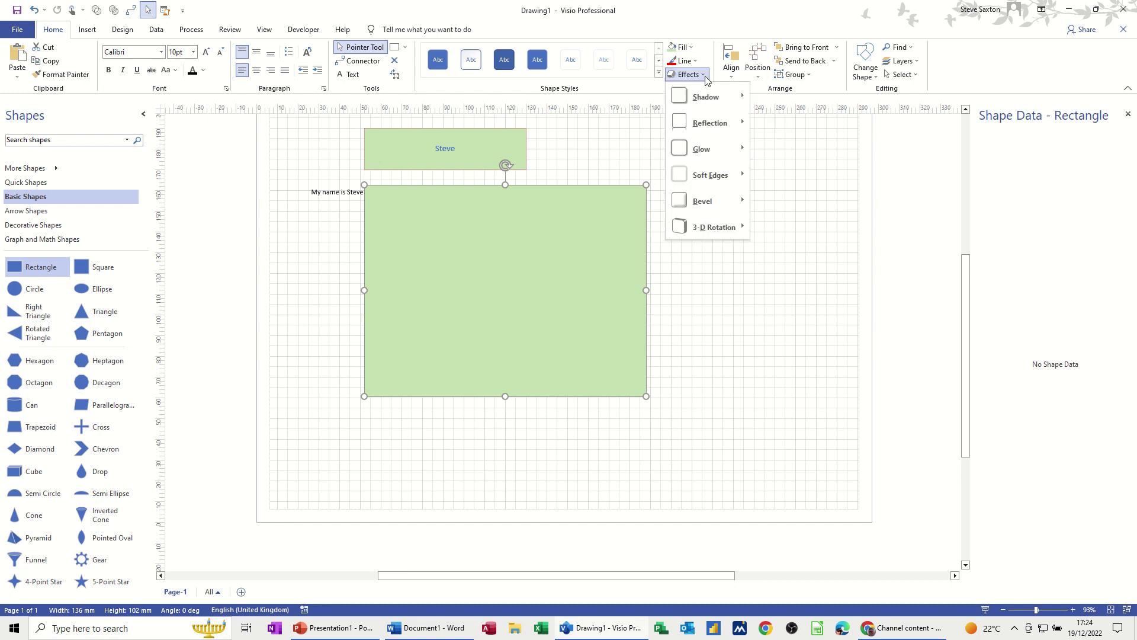
pyautogui.moveTo(728, 97)
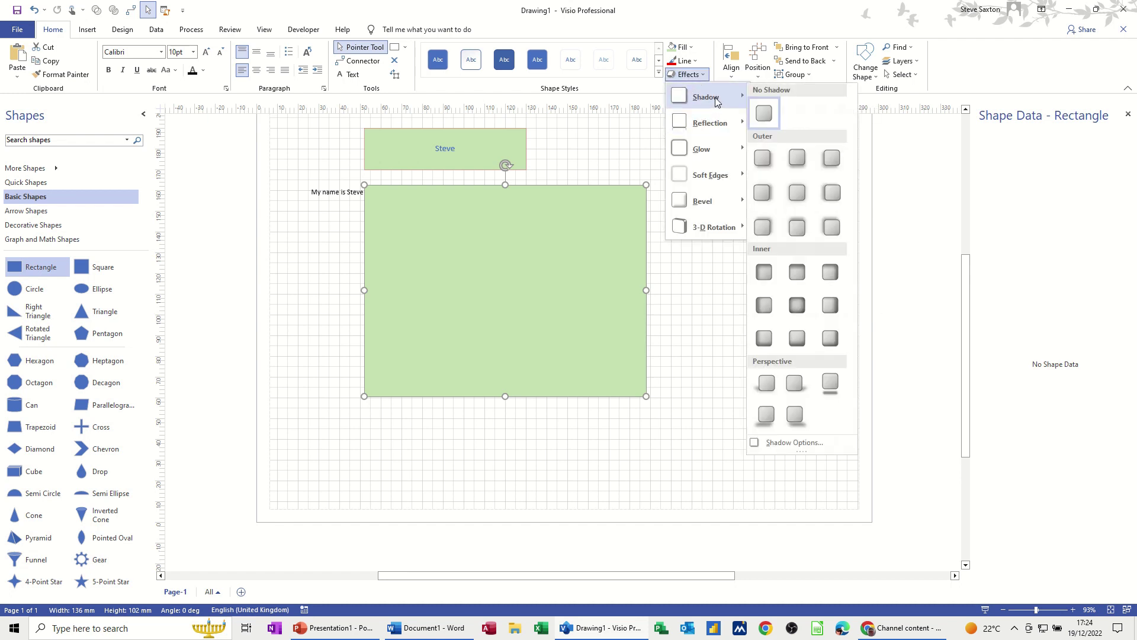
pyautogui.click(830, 385)
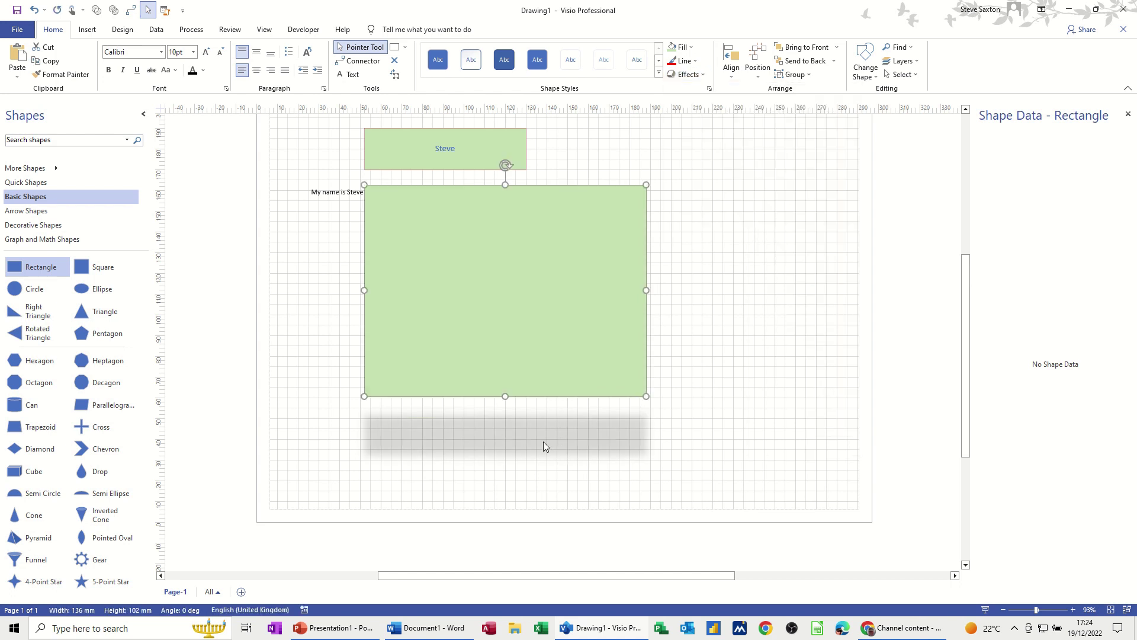
# Recolor the large rectangle's shadow red in the shadow options and try adjusting its transparency.
pyautogui.click(702, 74)
pyautogui.moveTo(710, 97)
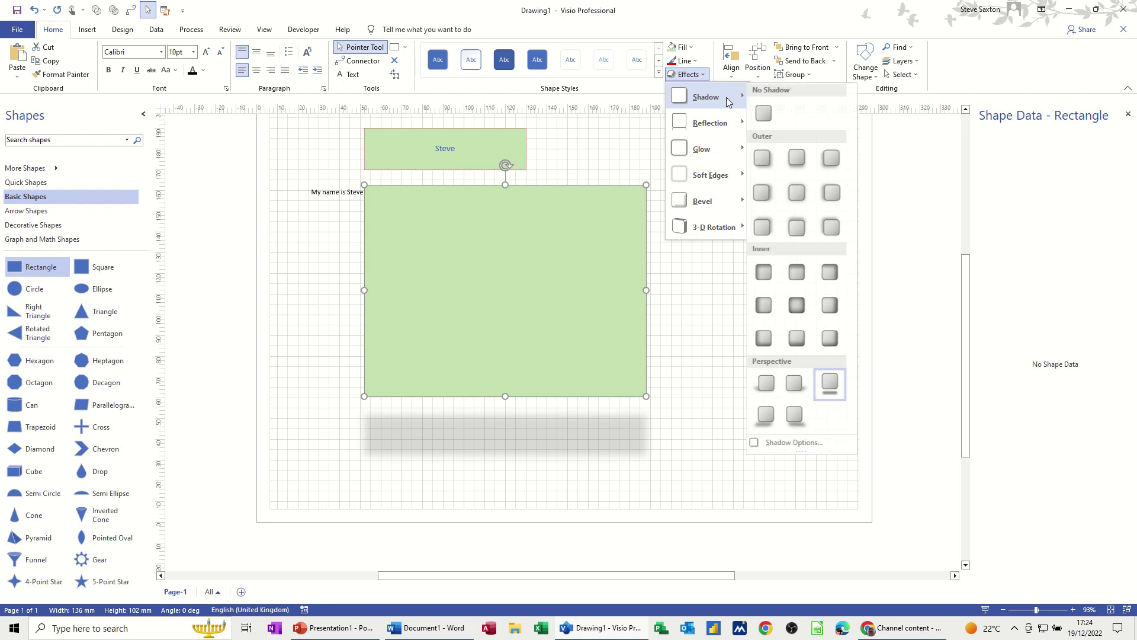
pyautogui.click(797, 443)
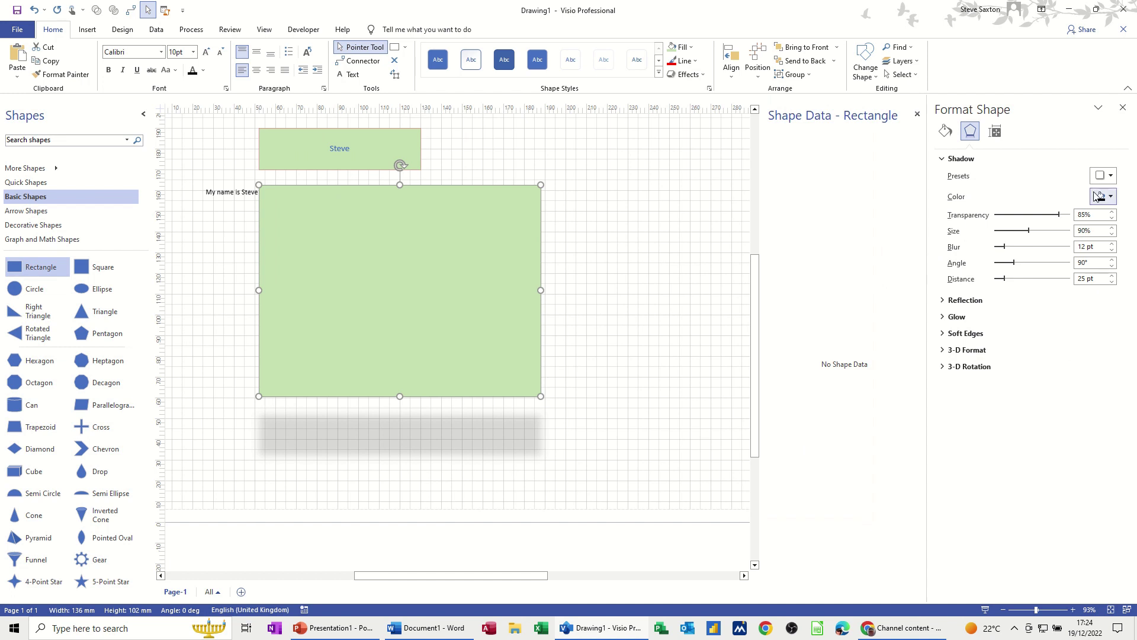
pyautogui.click(1111, 197)
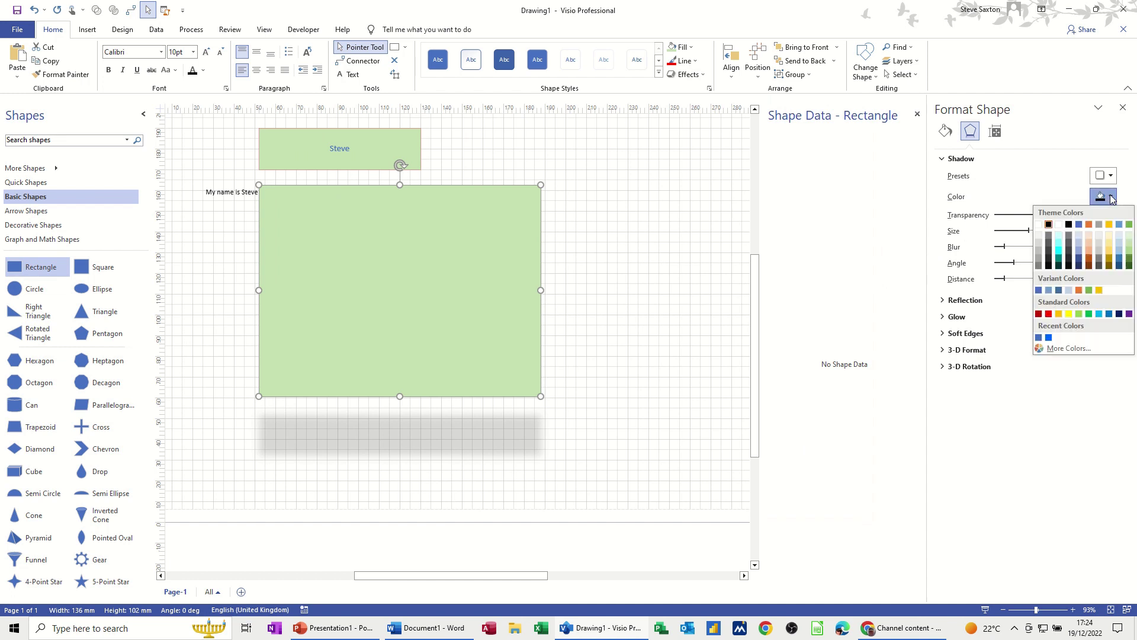
pyautogui.click(1049, 314)
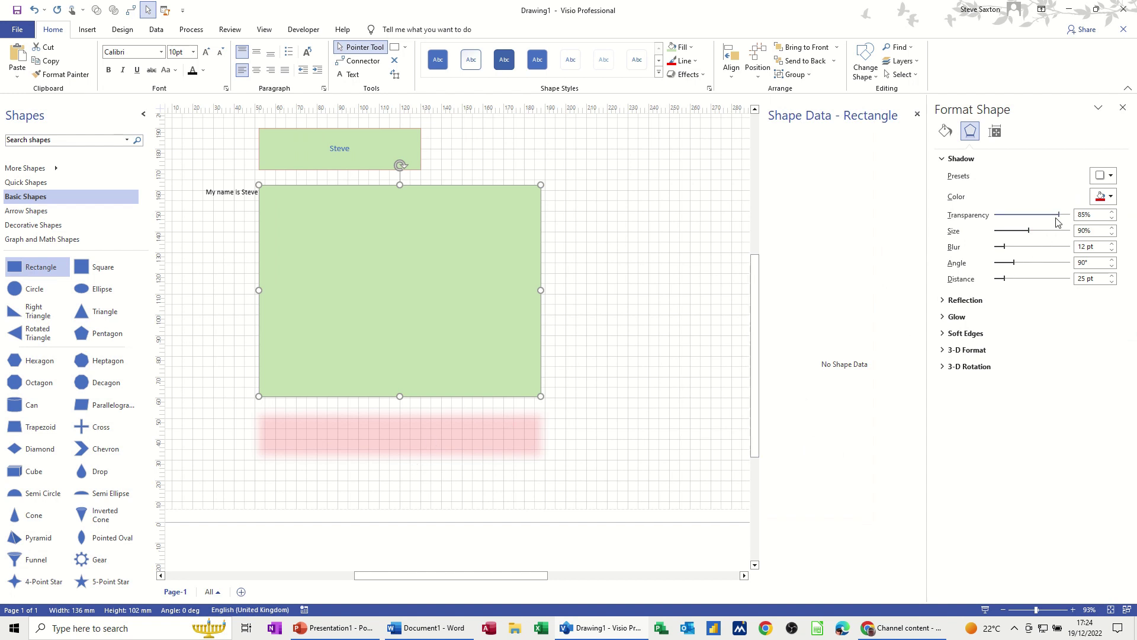
pyautogui.moveTo(1059, 218)
pyautogui.mouseDown()
pyautogui.moveTo(1024, 221)
pyautogui.moveTo(1055, 219)
pyautogui.mouseUp()
pyautogui.click(1123, 109)
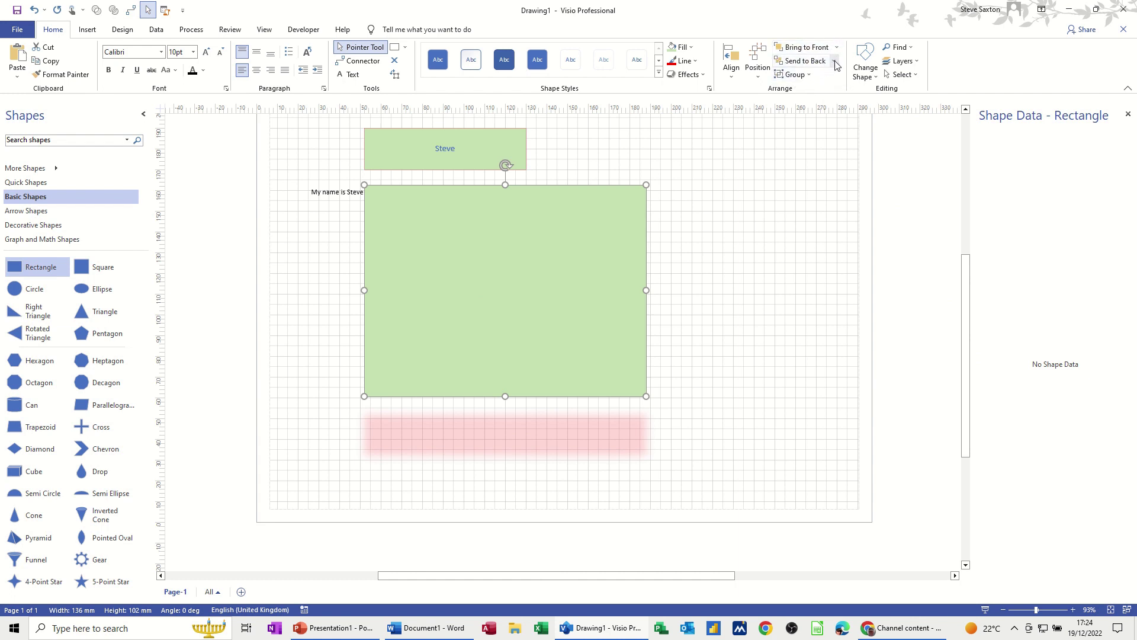
pyautogui.click(833, 62)
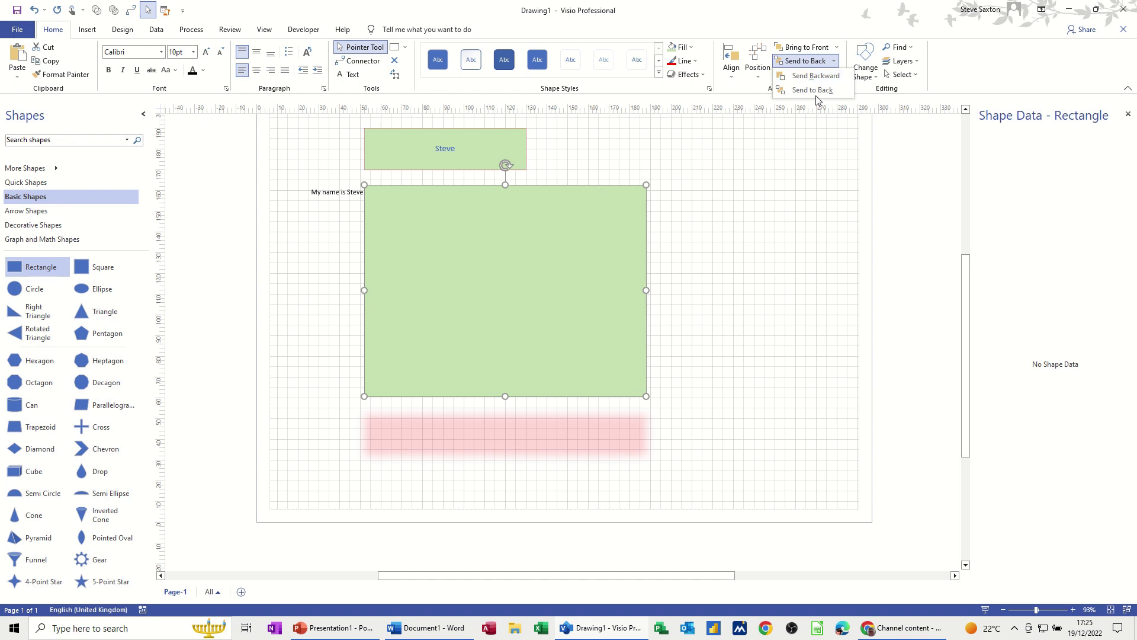
pyautogui.click(710, 260)
pyautogui.click(624, 181)
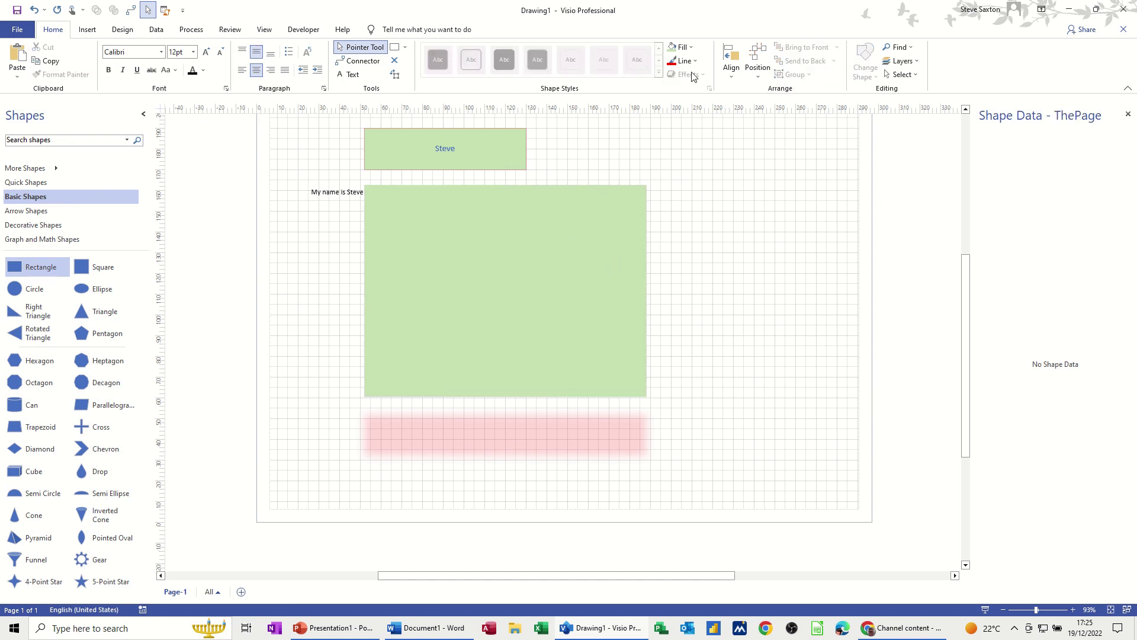
# Fill the large rectangle with a light orange theme color.
pyautogui.click(682, 47)
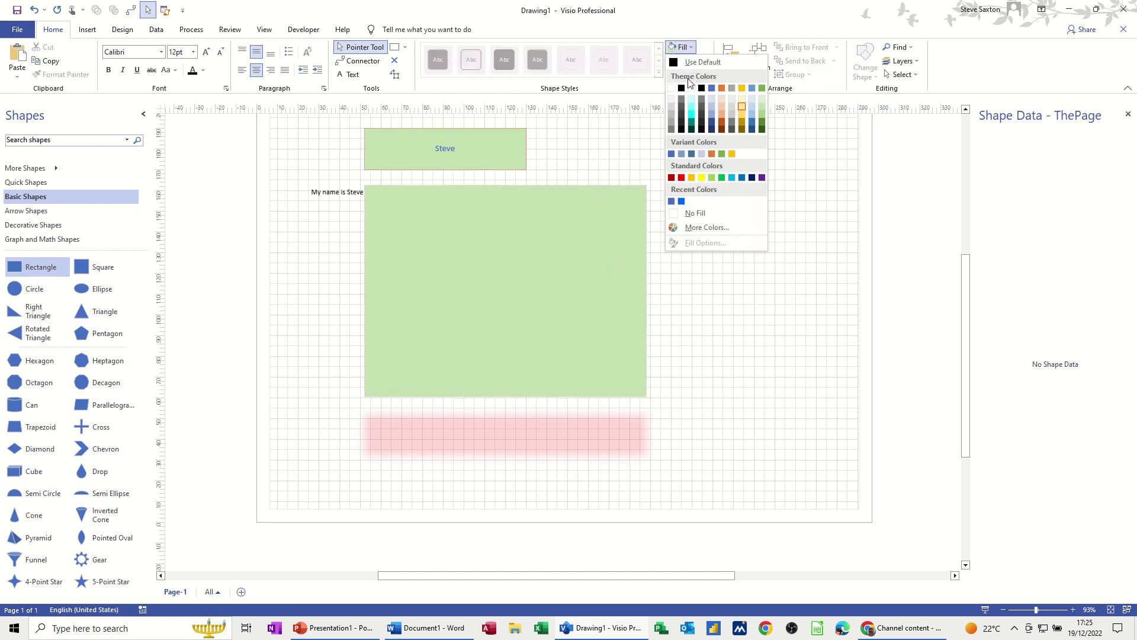
pyautogui.click(720, 115)
pyautogui.click(602, 221)
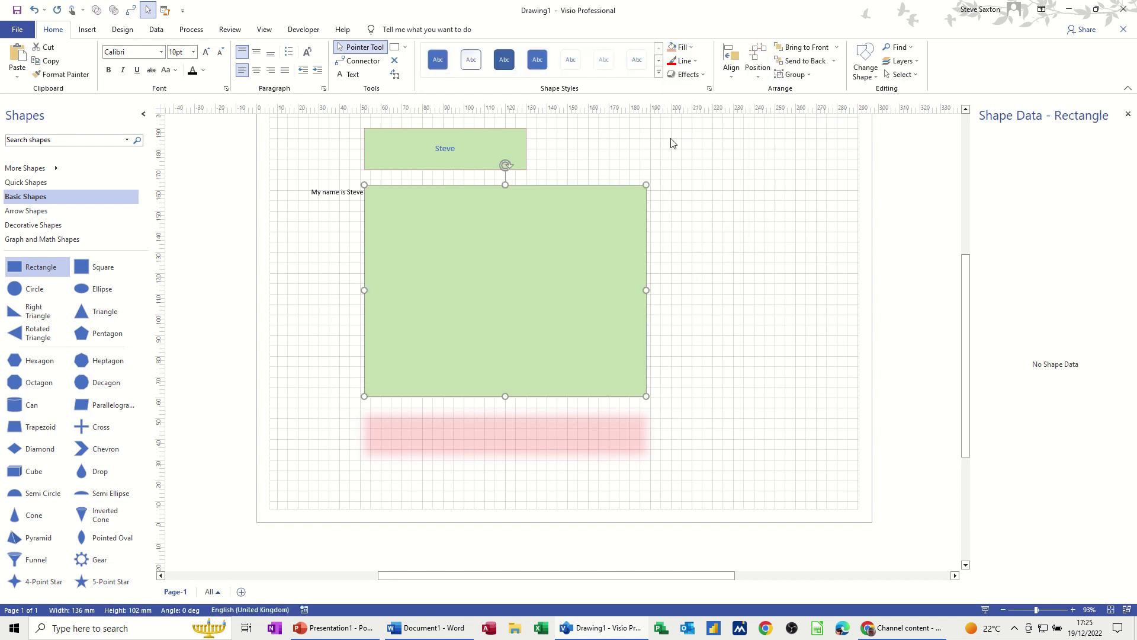
pyautogui.click(676, 47)
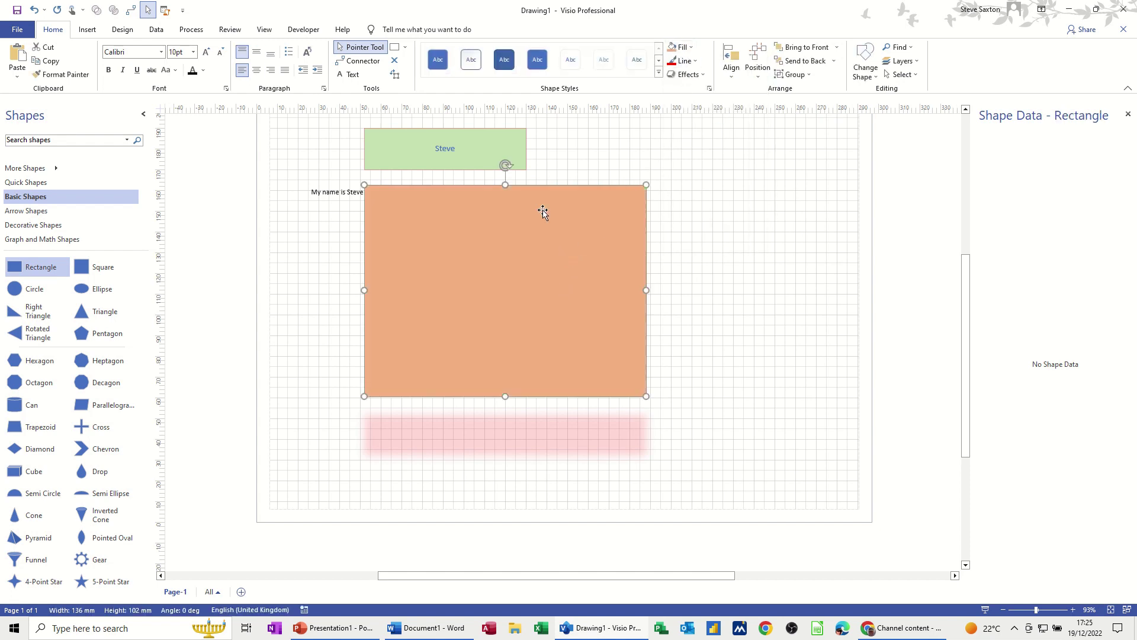
# Place an ellipse across the rectangle's left edge and a red-filled circle overlapping the ellipse's upper part.
pyautogui.moveTo(82, 293); pyautogui.dragTo(376, 336)
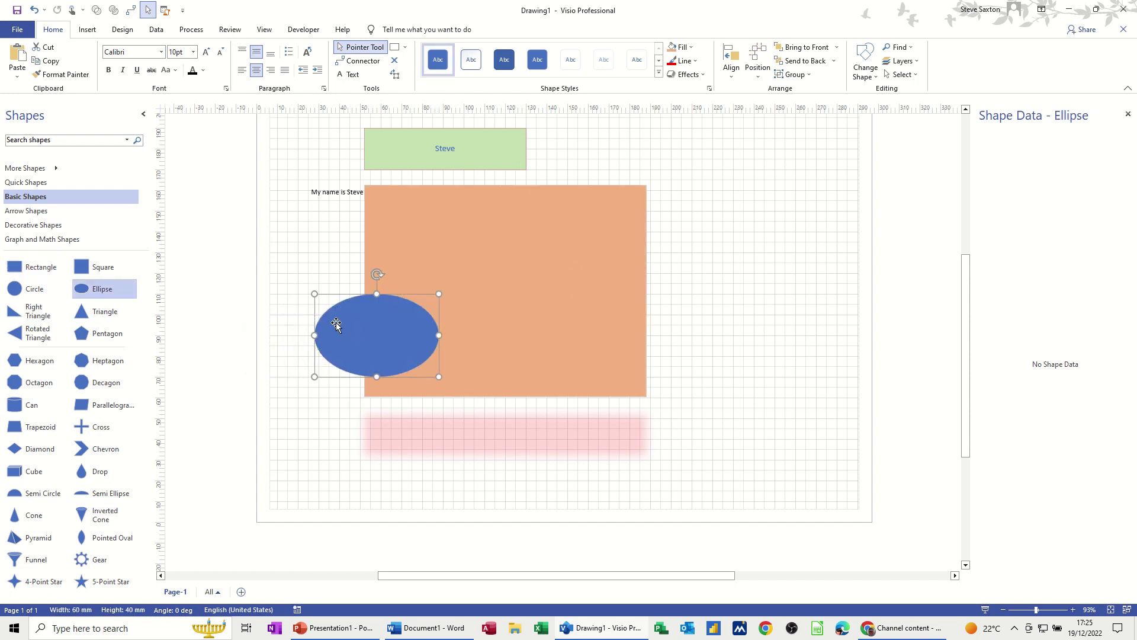
pyautogui.moveTo(26, 289); pyautogui.dragTo(447, 283)
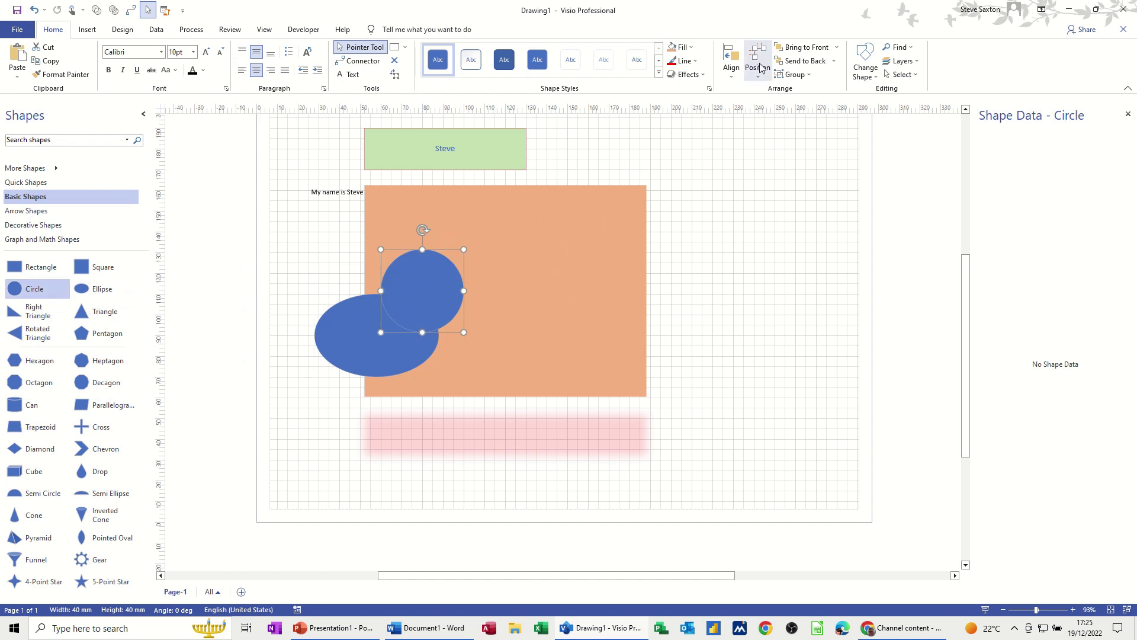
pyautogui.click(684, 48)
pyautogui.click(681, 178)
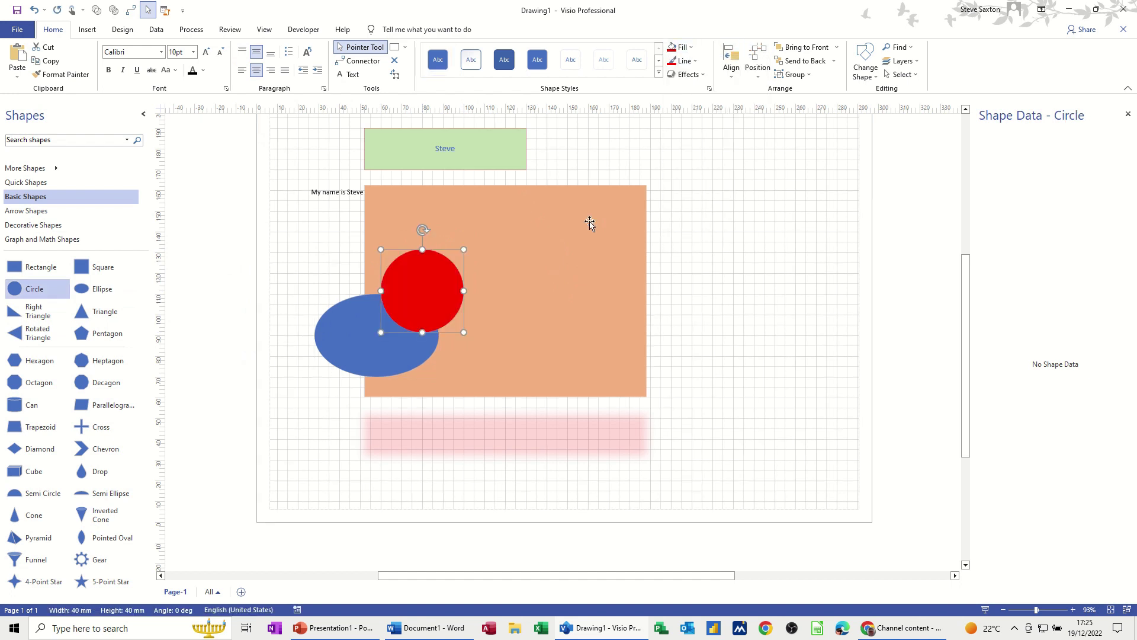
# Shift the orange rectangle right and back, and move the red circle left so it straddles the rectangle's left edge above the ellipse.
pyautogui.click(552, 228)
pyautogui.moveTo(555, 227); pyautogui.dragTo(538, 227)
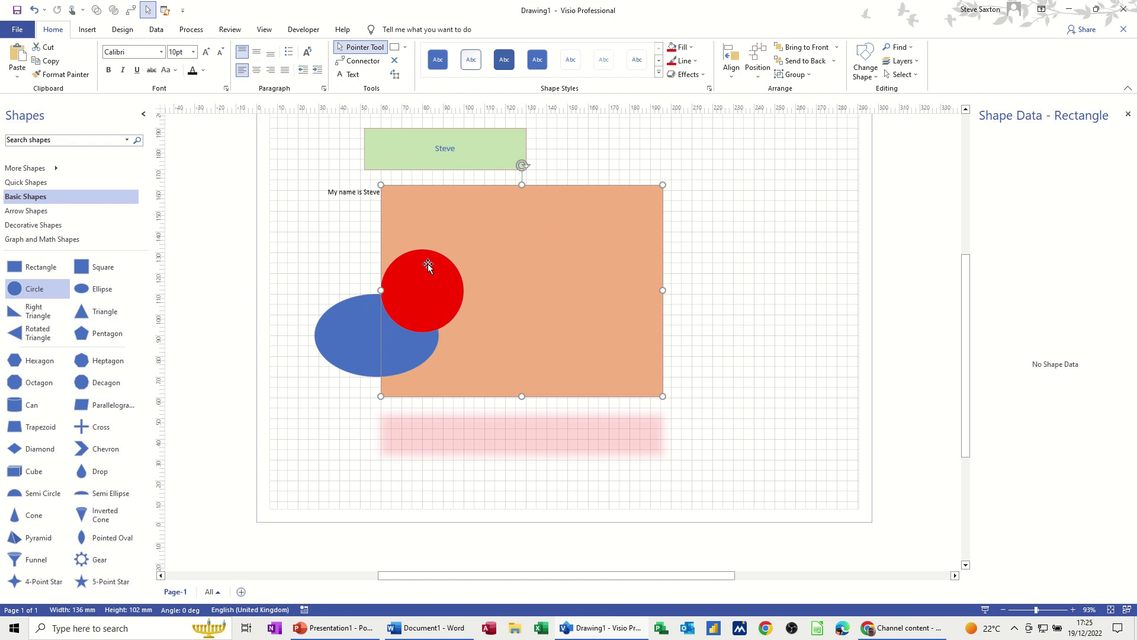
pyautogui.moveTo(427, 277); pyautogui.dragTo(381, 261)
pyautogui.click(426, 279)
pyautogui.click(494, 265)
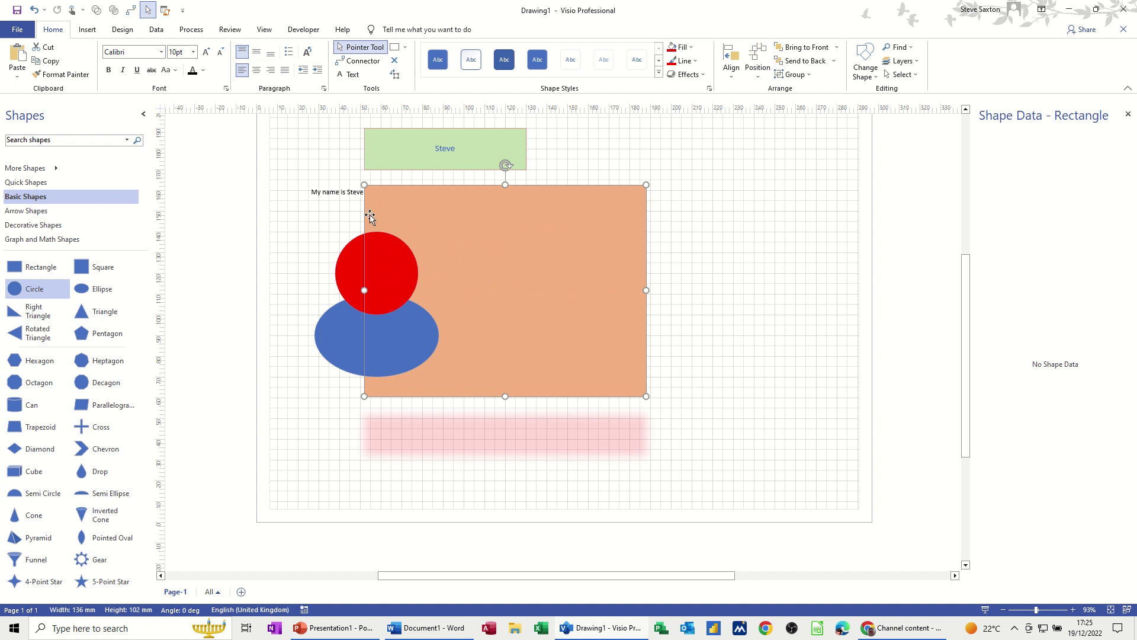
# Send the red circle backward behind the blue ellipse, and send it to the back behind the orange rectangle.
pyautogui.click(340, 270)
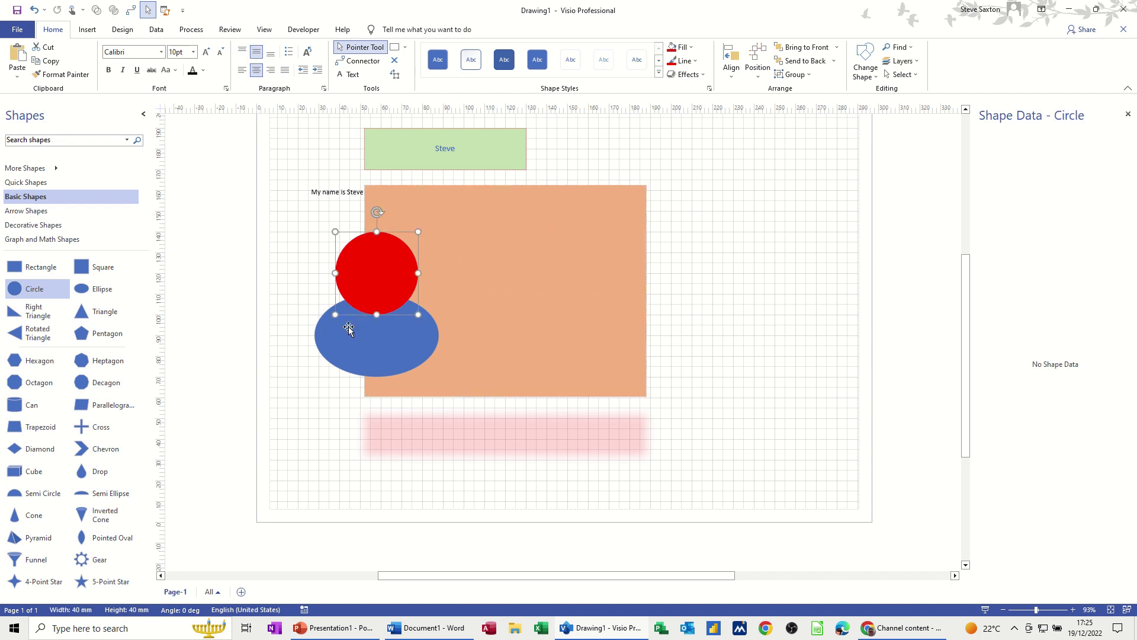
pyautogui.click(833, 61)
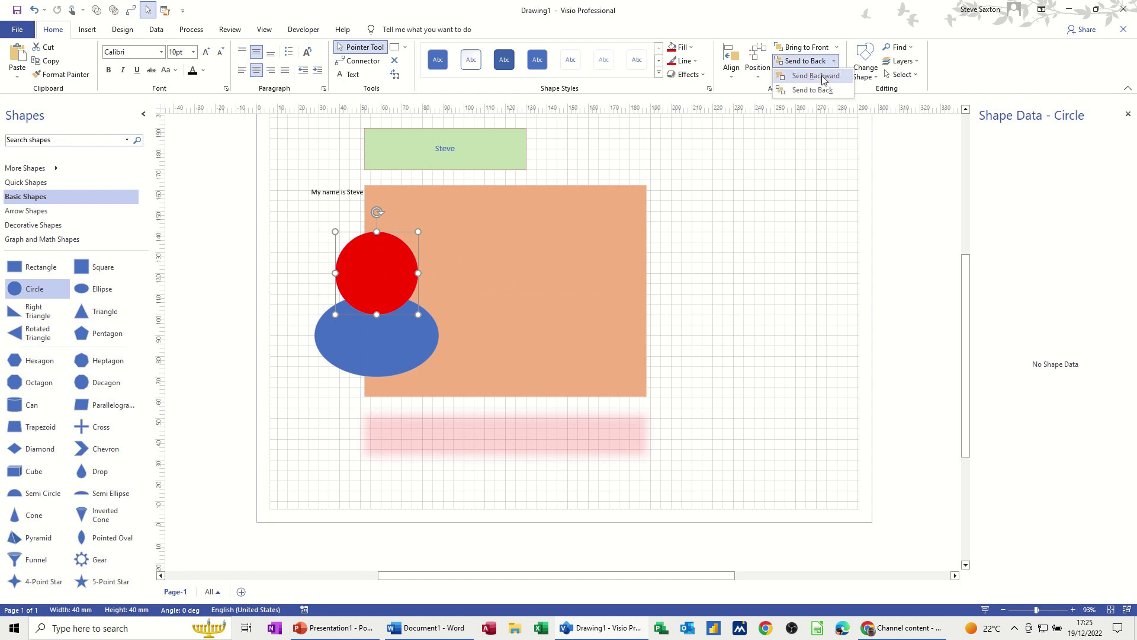
pyautogui.click(816, 78)
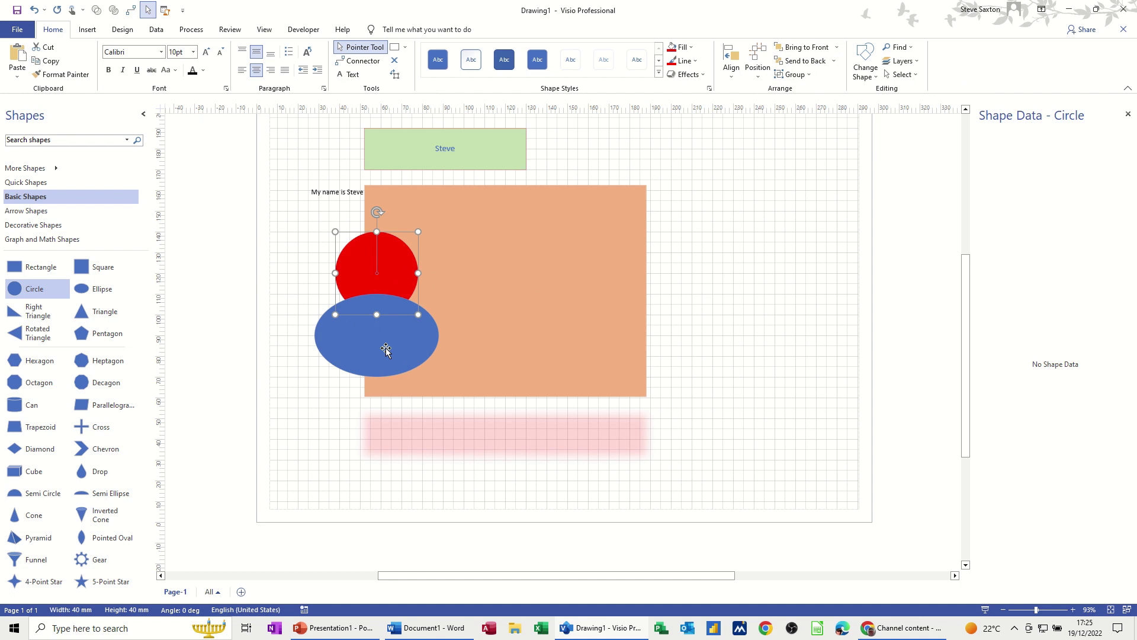
pyautogui.click(805, 60)
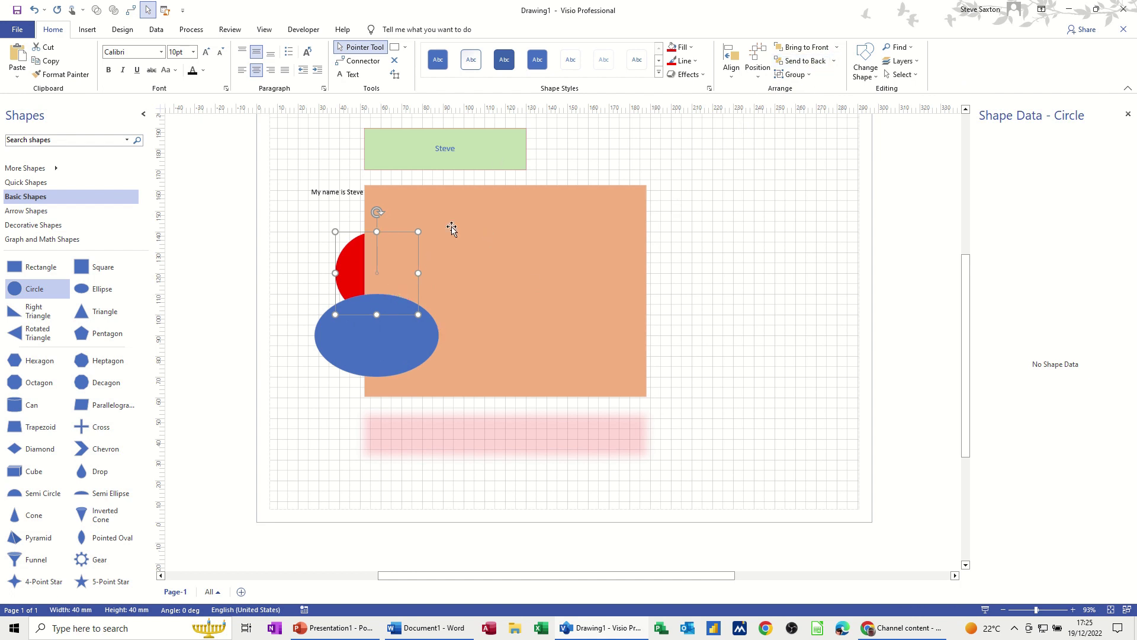
pyautogui.click(835, 62)
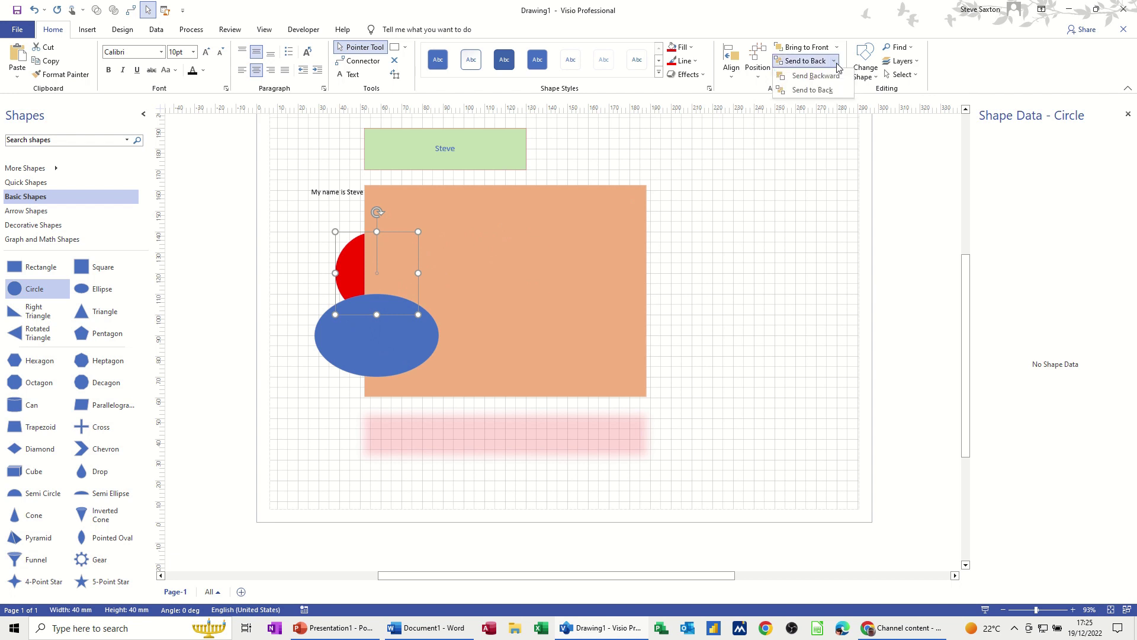
pyautogui.click(807, 81)
# Move the blue ellipse slightly up and to the right over the red circle.
pyautogui.click(406, 350)
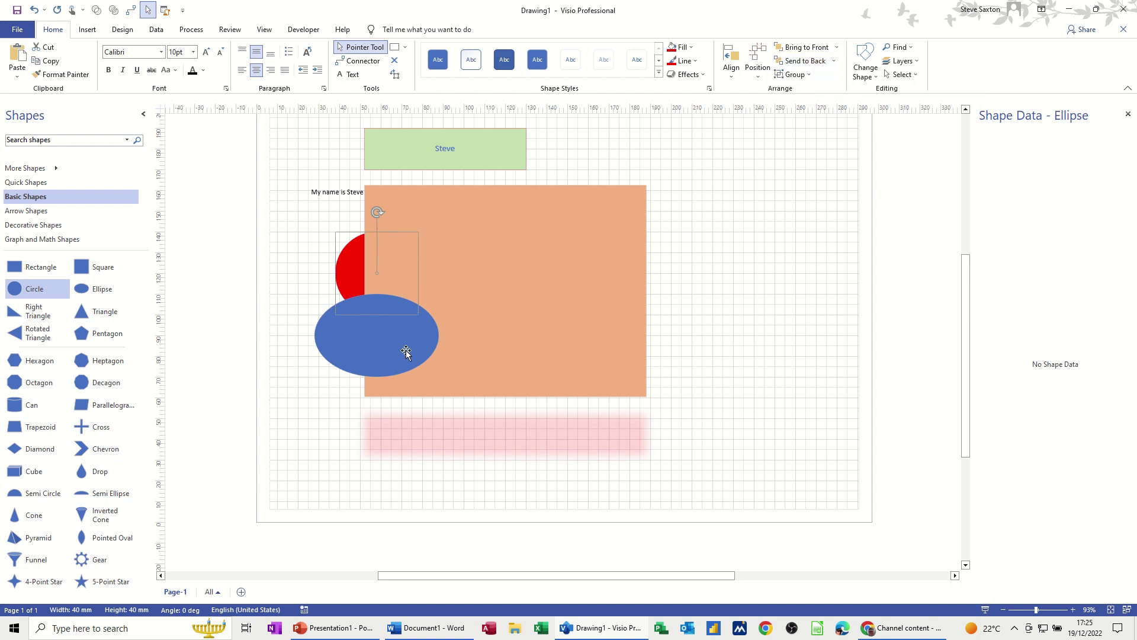
pyautogui.moveTo(366, 330); pyautogui.dragTo(370, 320)
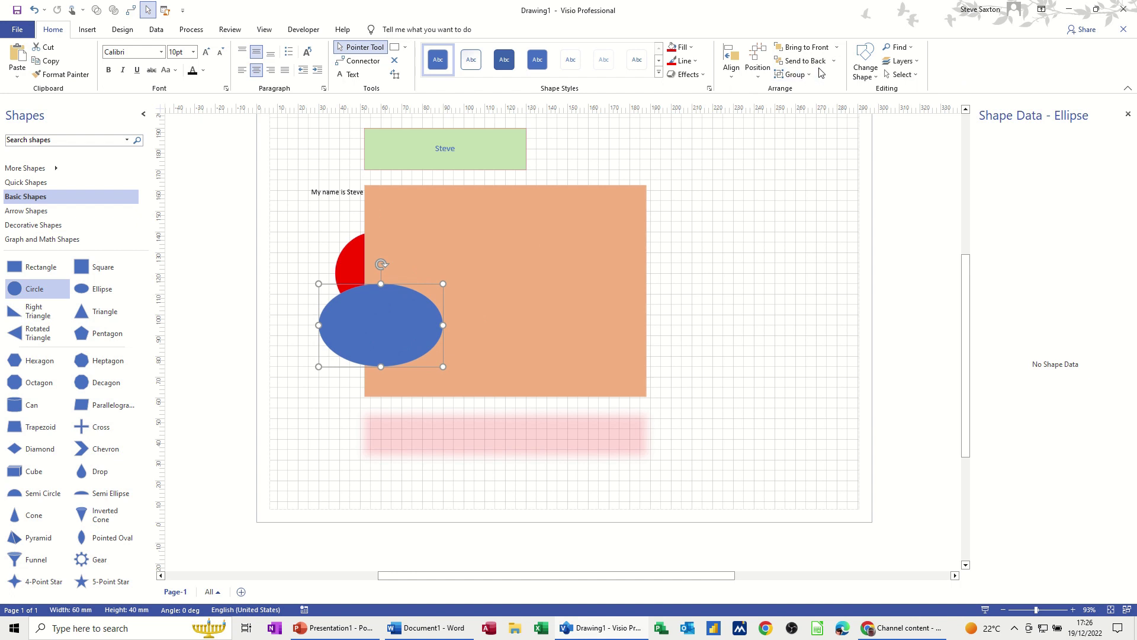
# Send the blue ellipse to the back, and send the orange rectangle backward twice, behind the red circle and the ellipse.
pyautogui.click(801, 63)
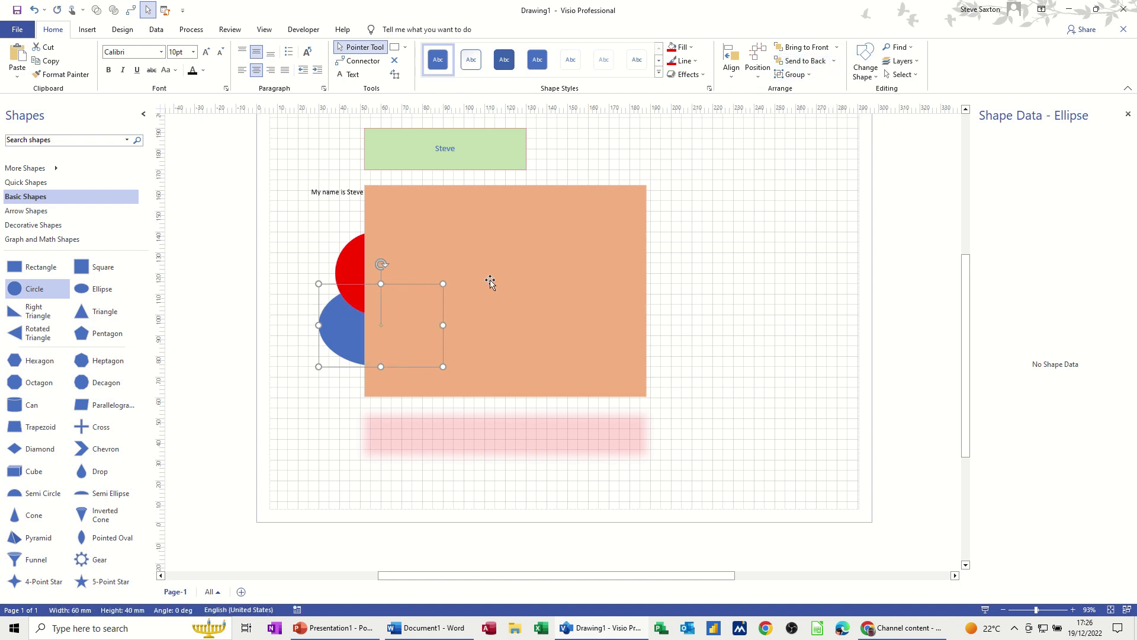
pyautogui.click(499, 248)
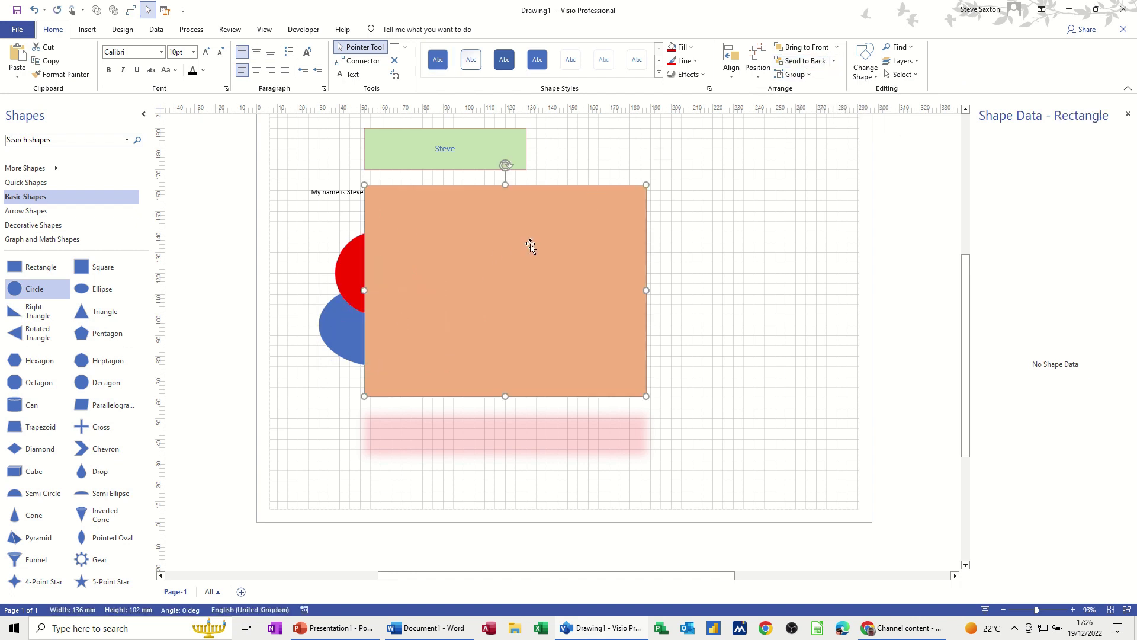
pyautogui.click(833, 61)
pyautogui.click(816, 76)
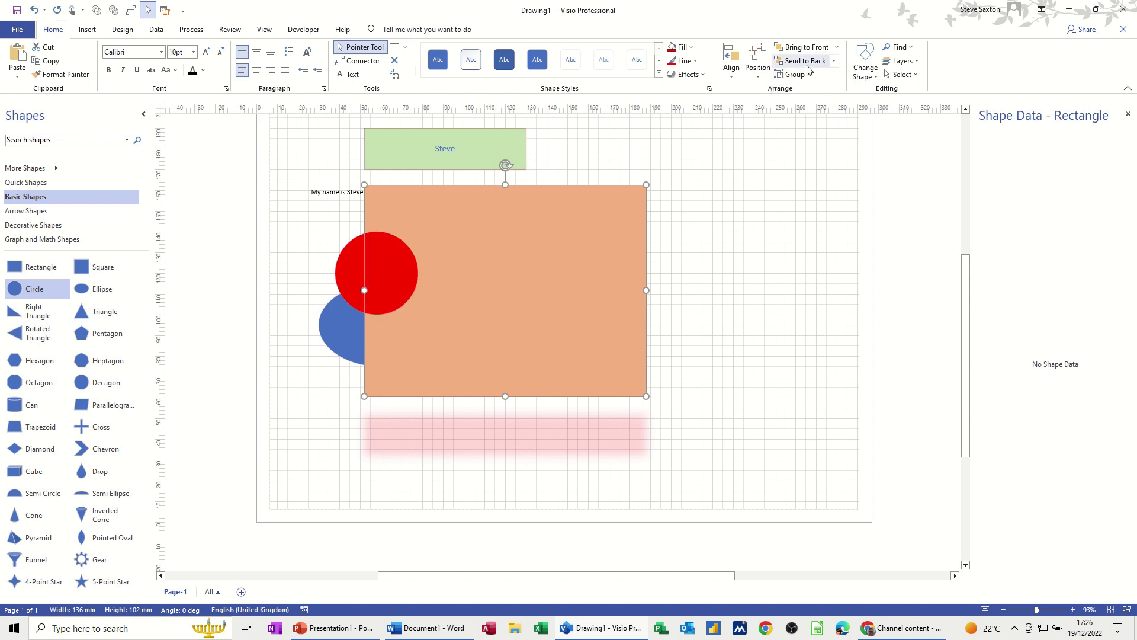
pyautogui.click(834, 61)
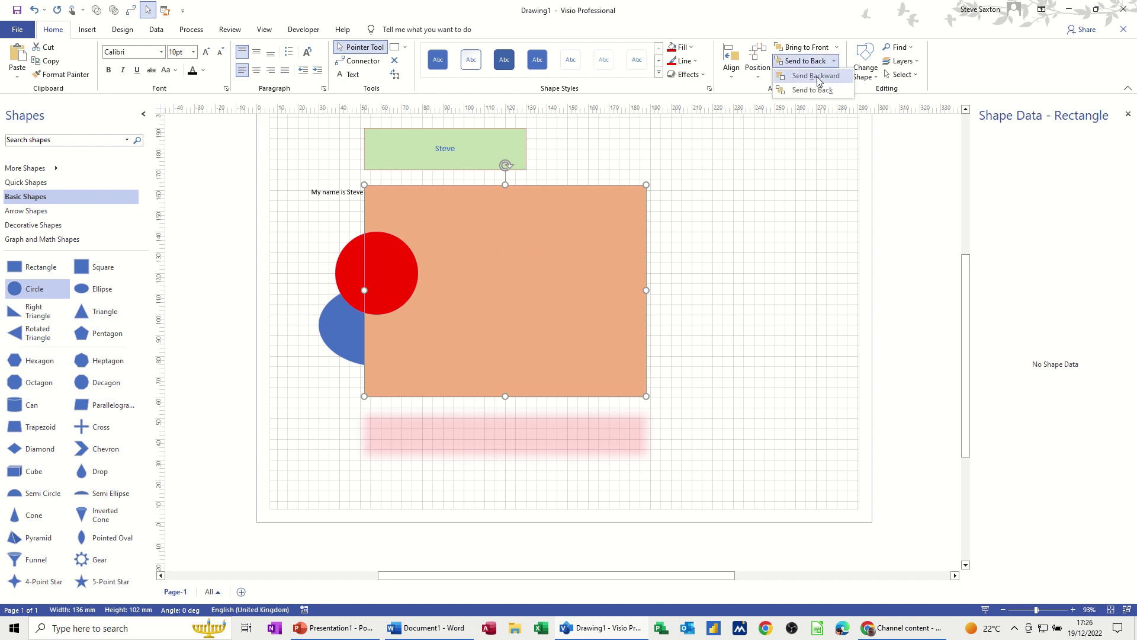
pyautogui.click(807, 76)
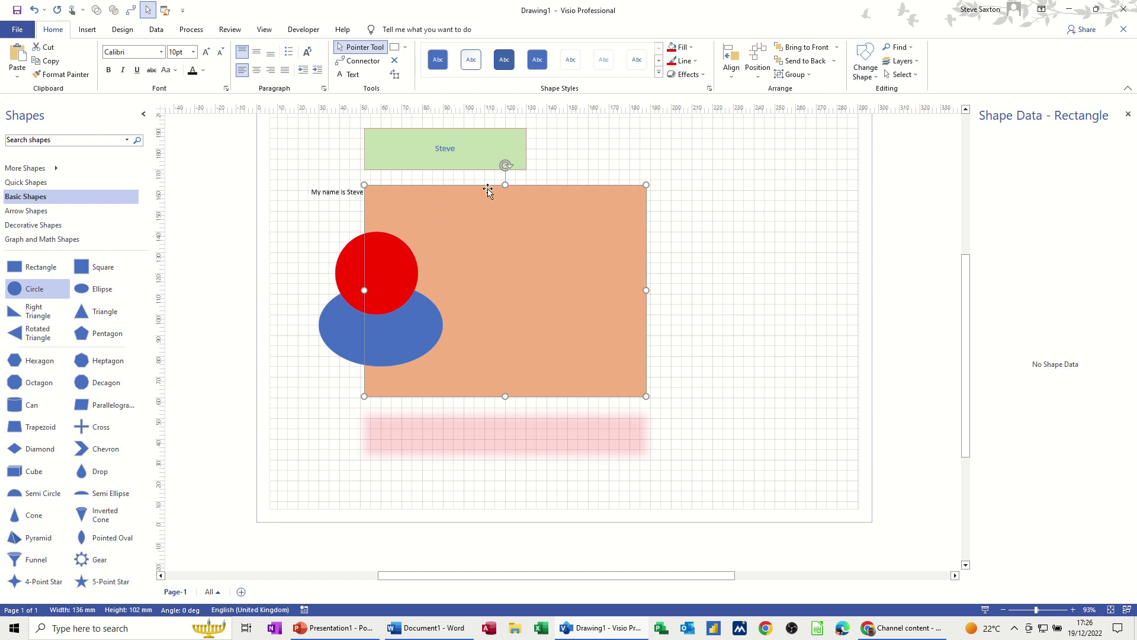
# Change the orange rectangle's shape to a gear from Basic Shapes and deselect it.
pyautogui.click(876, 81)
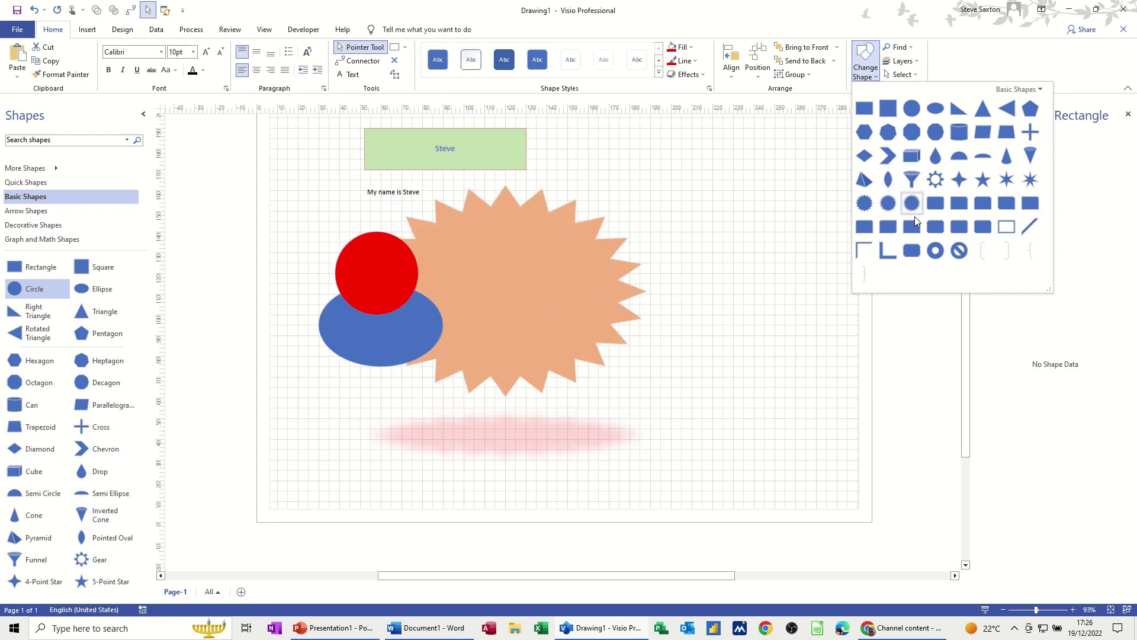
pyautogui.click(935, 179)
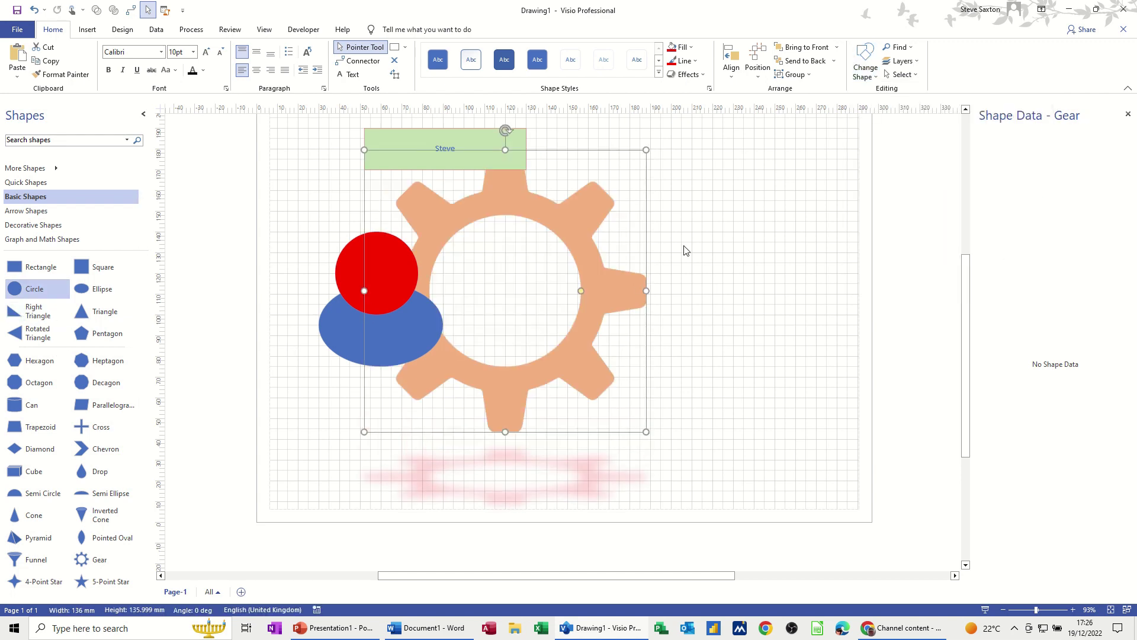
pyautogui.click(678, 205)
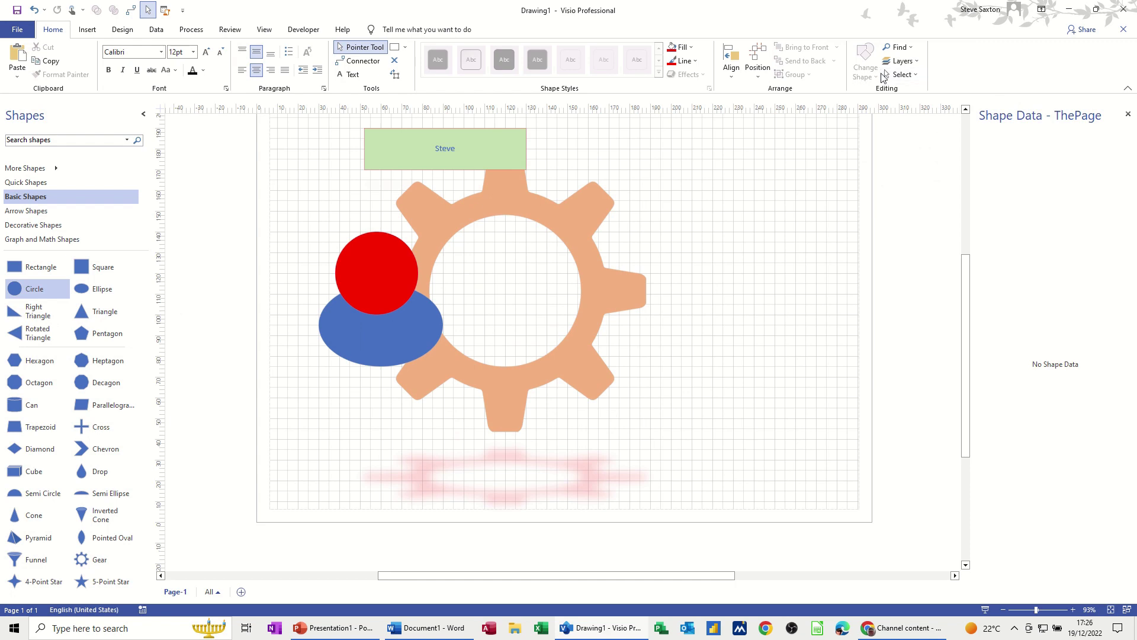
# Move the red circle inside the gear's central hole and send the gear to the back.
pyautogui.moveTo(389, 282); pyautogui.dragTo(562, 297)
pyautogui.click(588, 217)
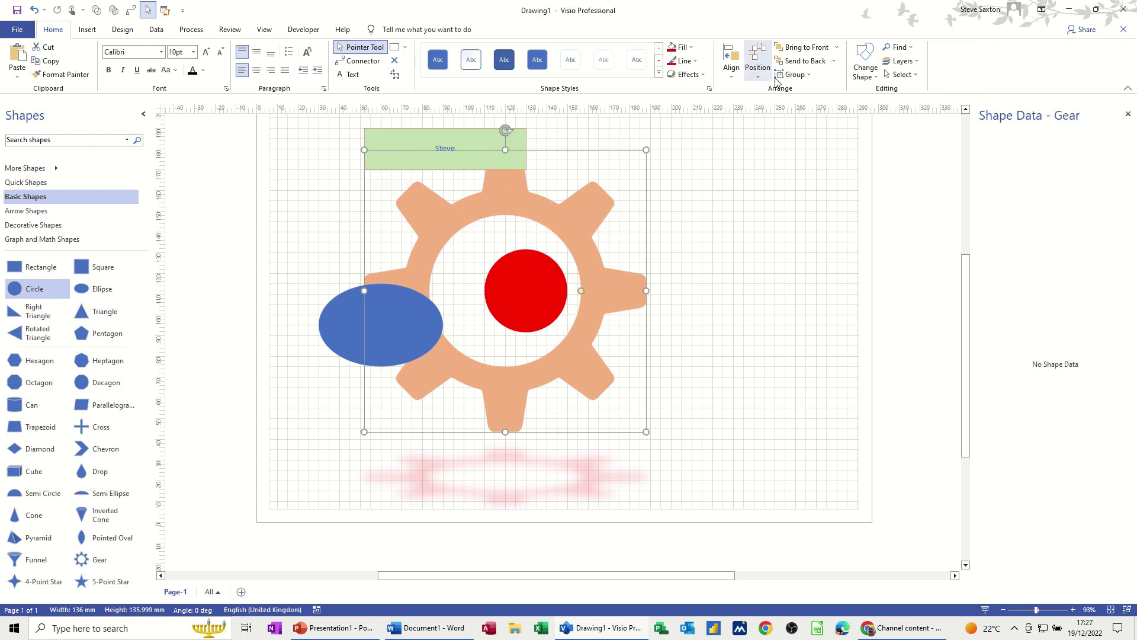
pyautogui.click(799, 64)
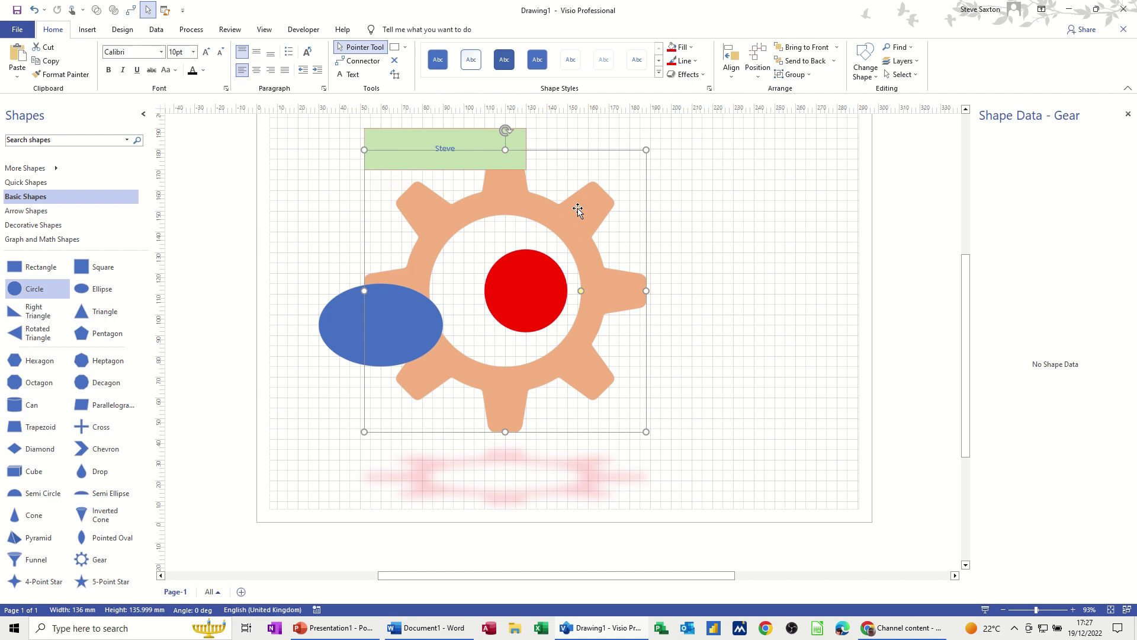
# Assign the orange gear to a new layer, naming the layer with the author's first name.
pyautogui.click(903, 63)
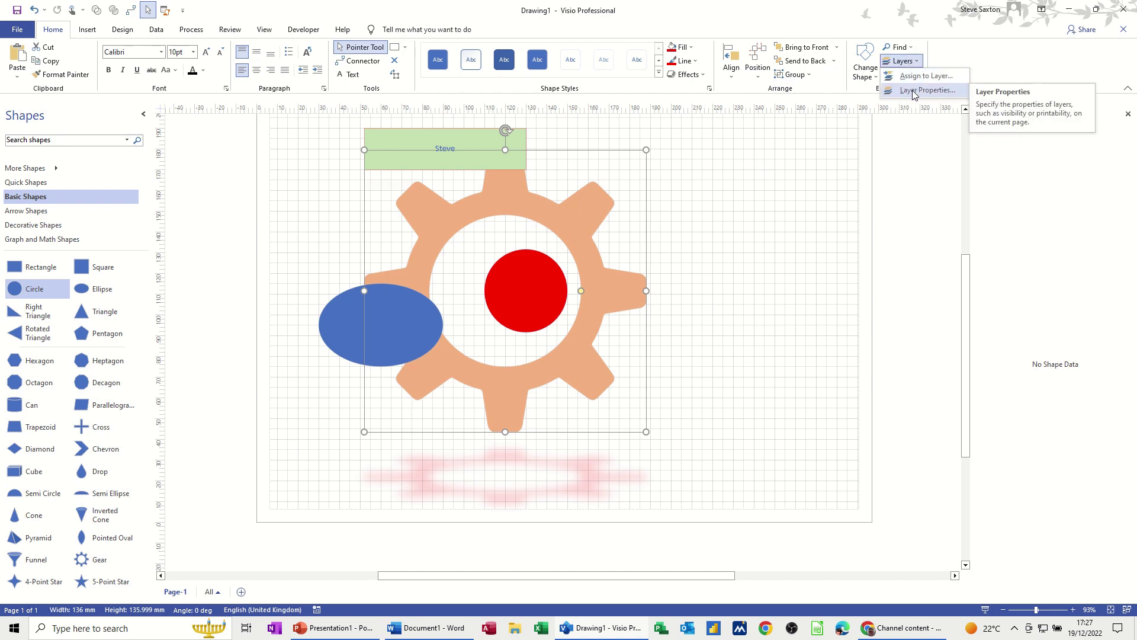
pyautogui.click(914, 77)
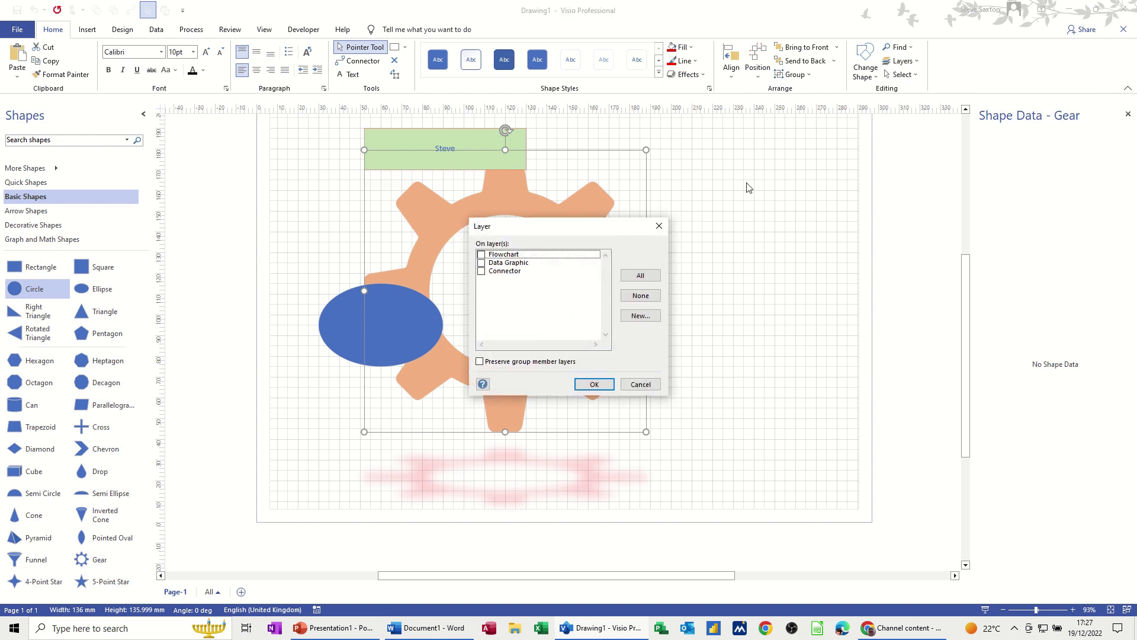
pyautogui.click(643, 318)
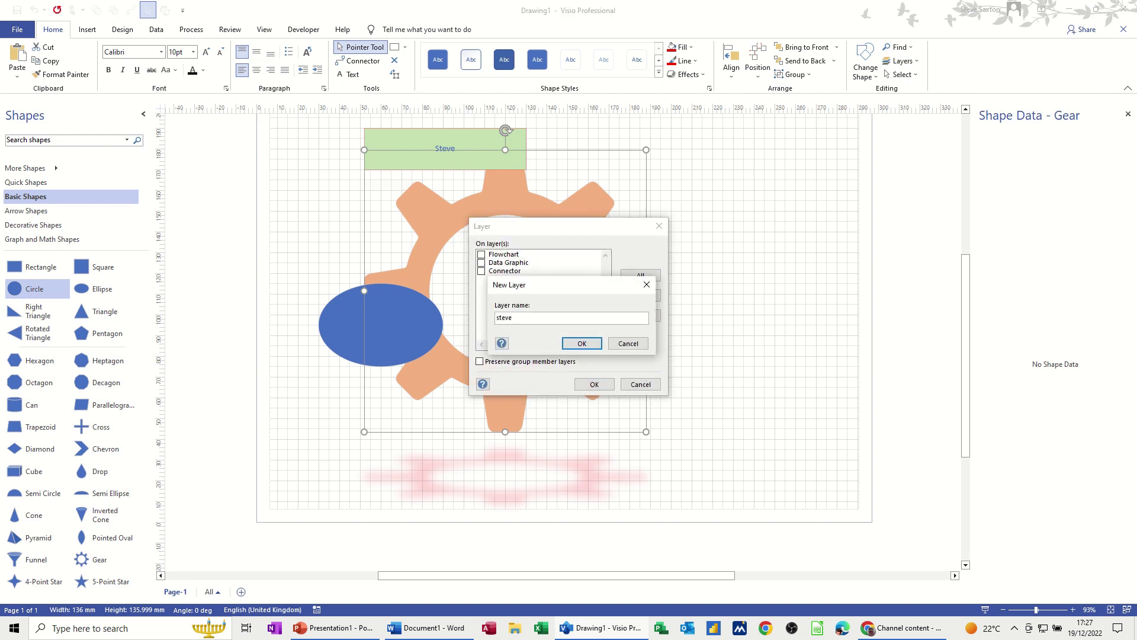
pyautogui.click(582, 343)
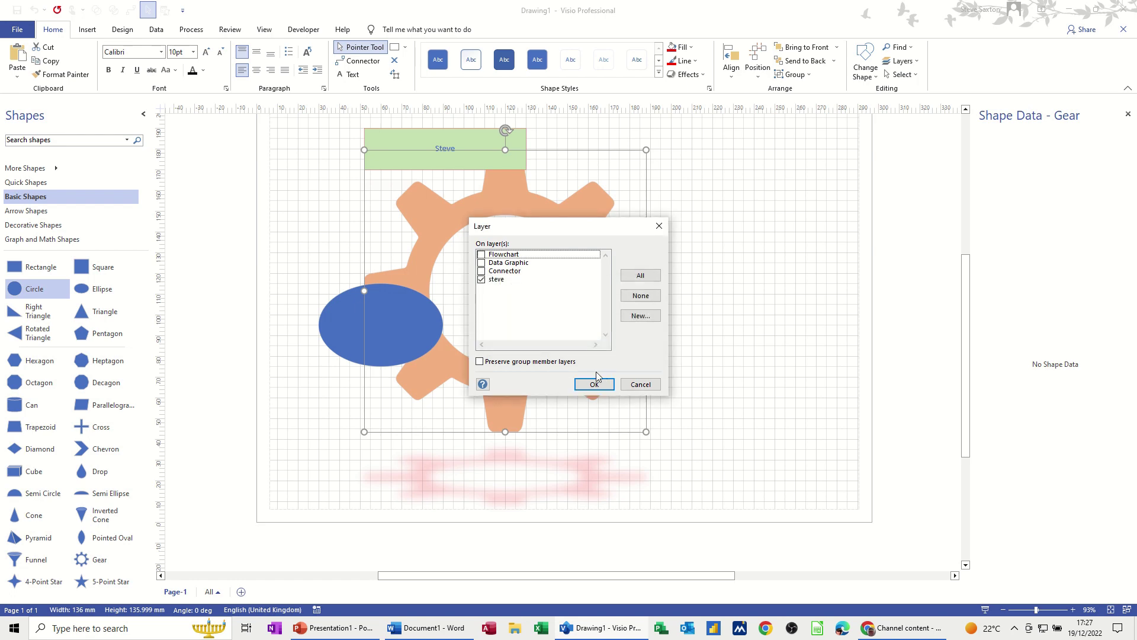
pyautogui.click(594, 383)
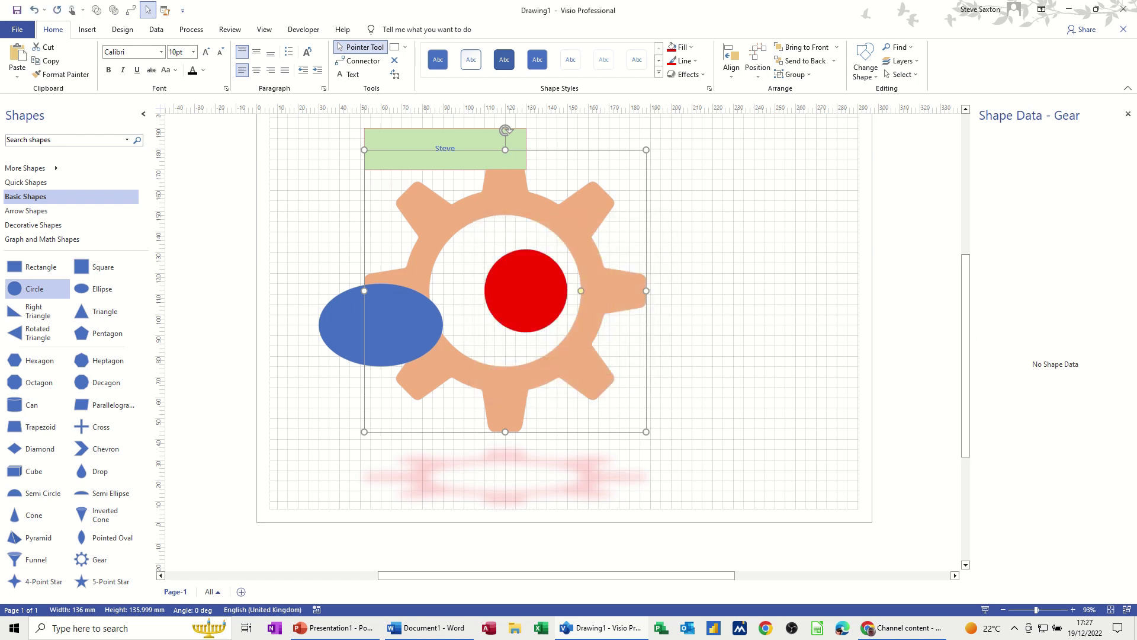
# Lock the gear's new layer in the layer properties.
pyautogui.click(901, 61)
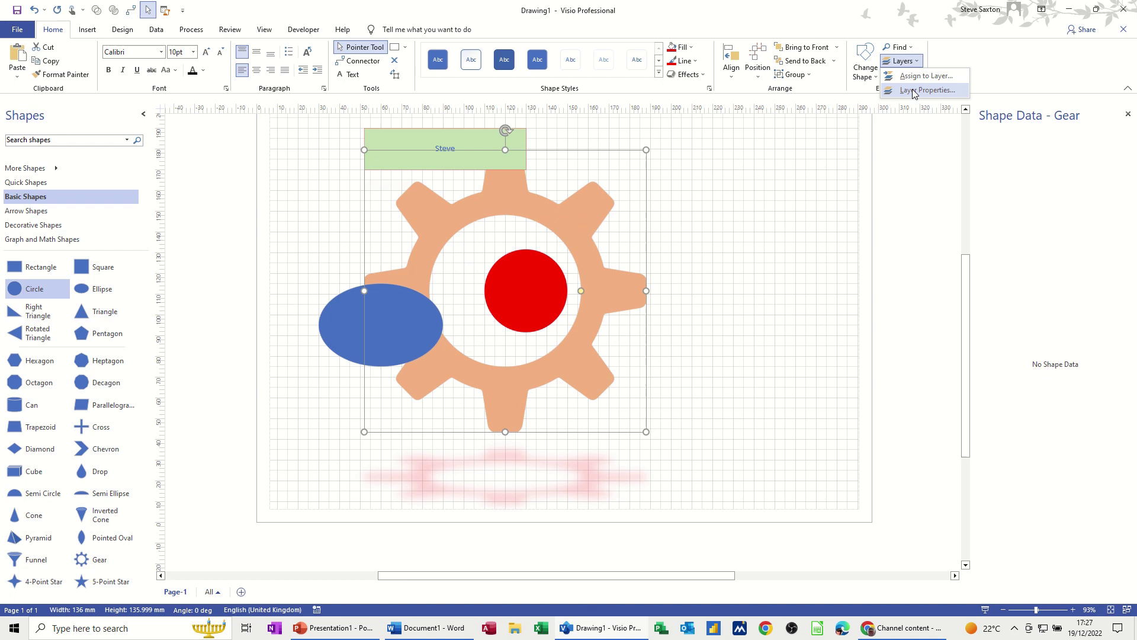
pyautogui.click(912, 90)
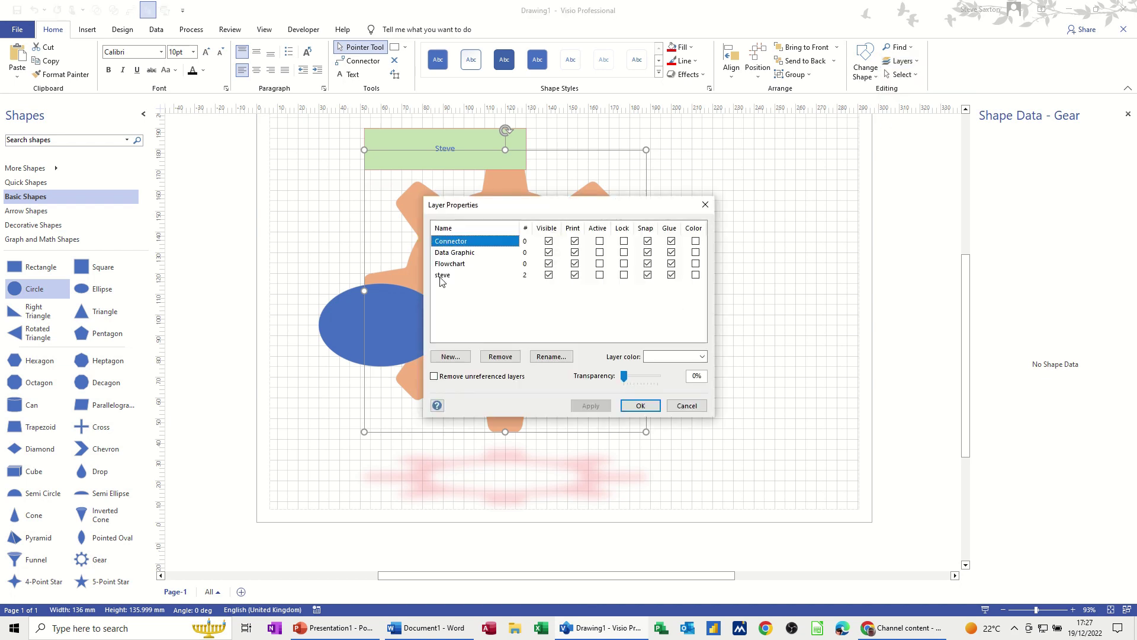
pyautogui.click(623, 276)
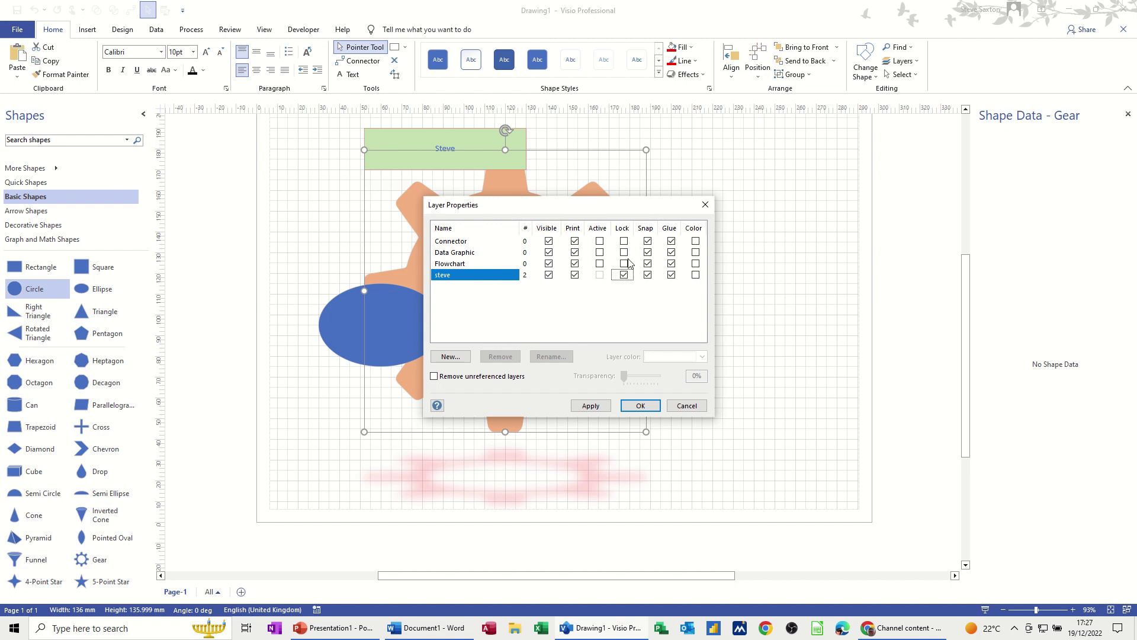
pyautogui.click(634, 406)
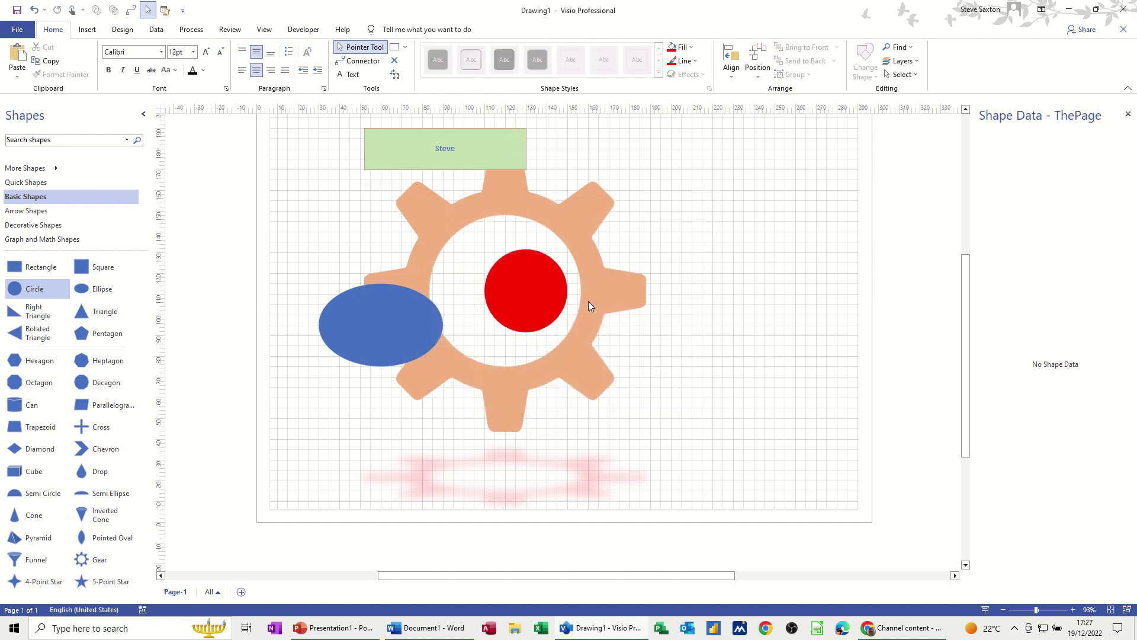
# Move the red circle outside the gear and the blue ellipse into its hole, trying to select the locked gear in between.
pyautogui.moveTo(545, 300); pyautogui.dragTo(699, 247)
pyautogui.moveTo(385, 351); pyautogui.dragTo(588, 248)
pyautogui.click(439, 221)
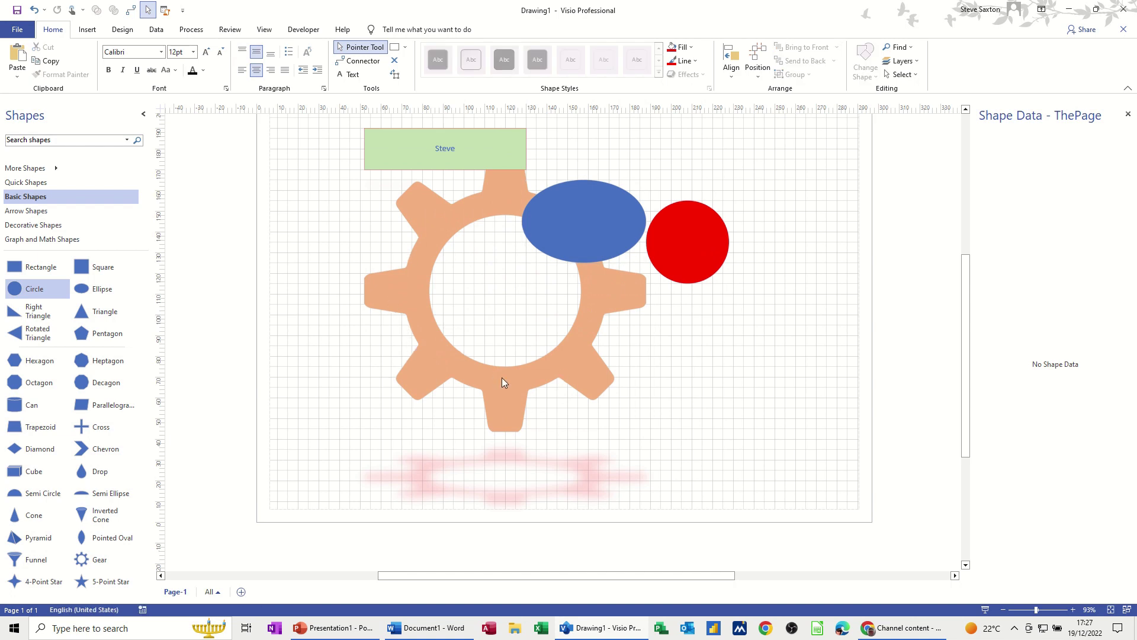
pyautogui.moveTo(587, 244); pyautogui.dragTo(522, 296)
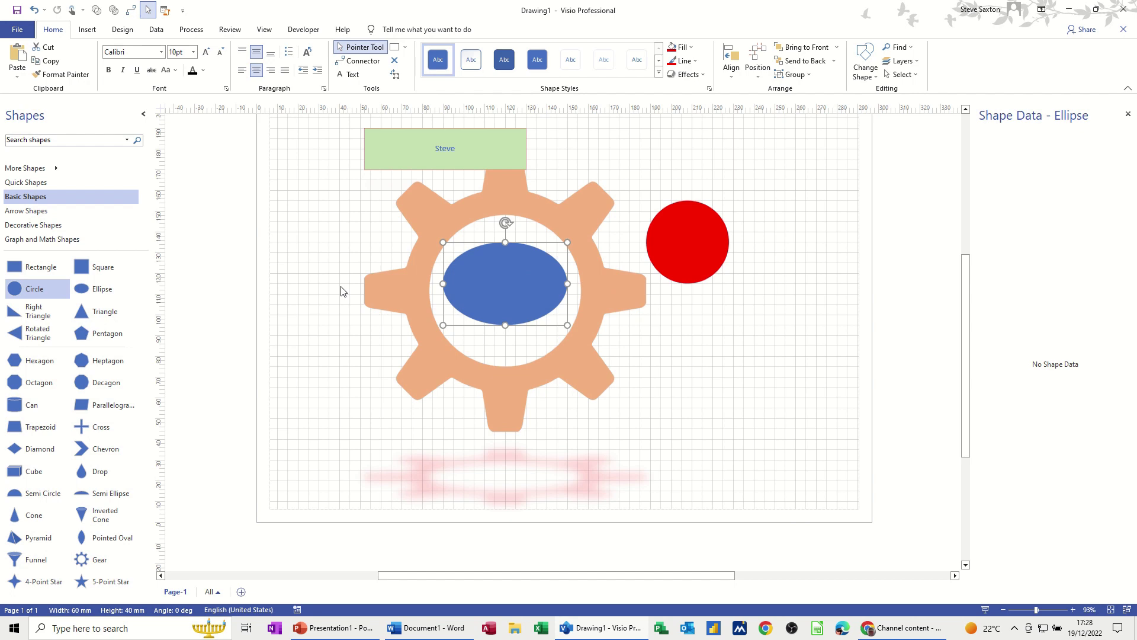
pyautogui.click(437, 229)
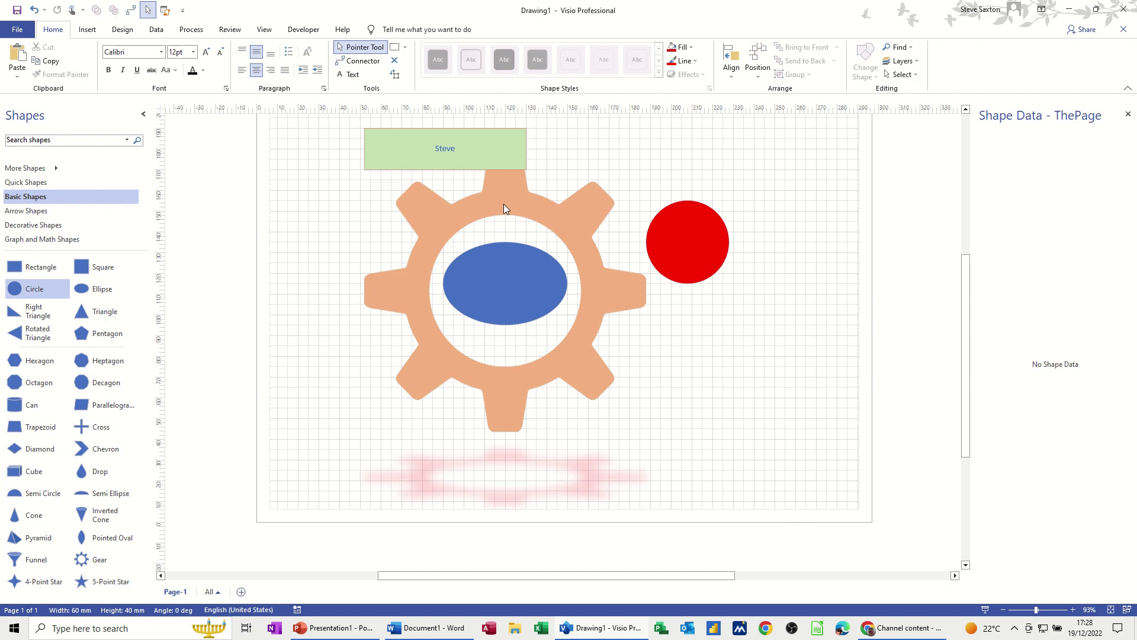
# Unlock the gear's layer in the layer properties.
pyautogui.click(915, 61)
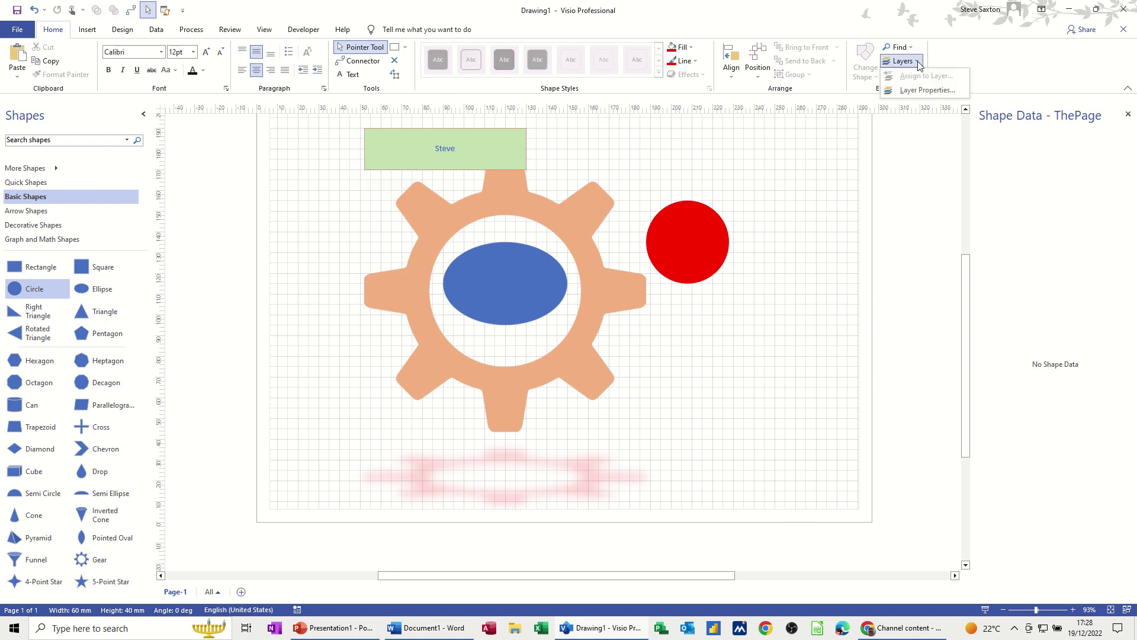
pyautogui.click(921, 93)
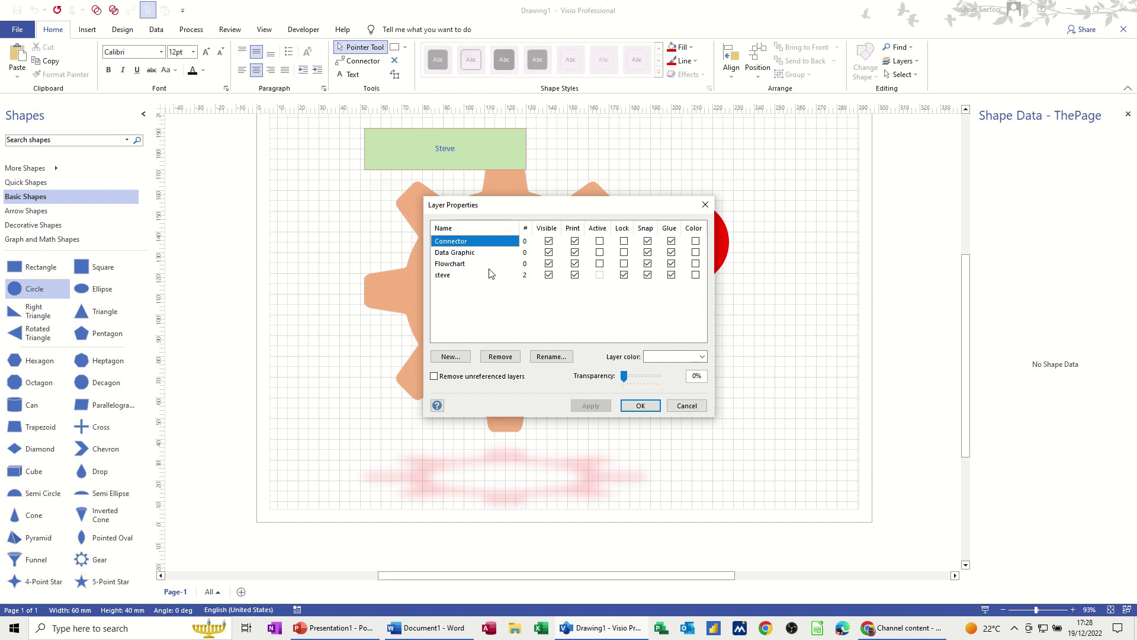
pyautogui.click(625, 276)
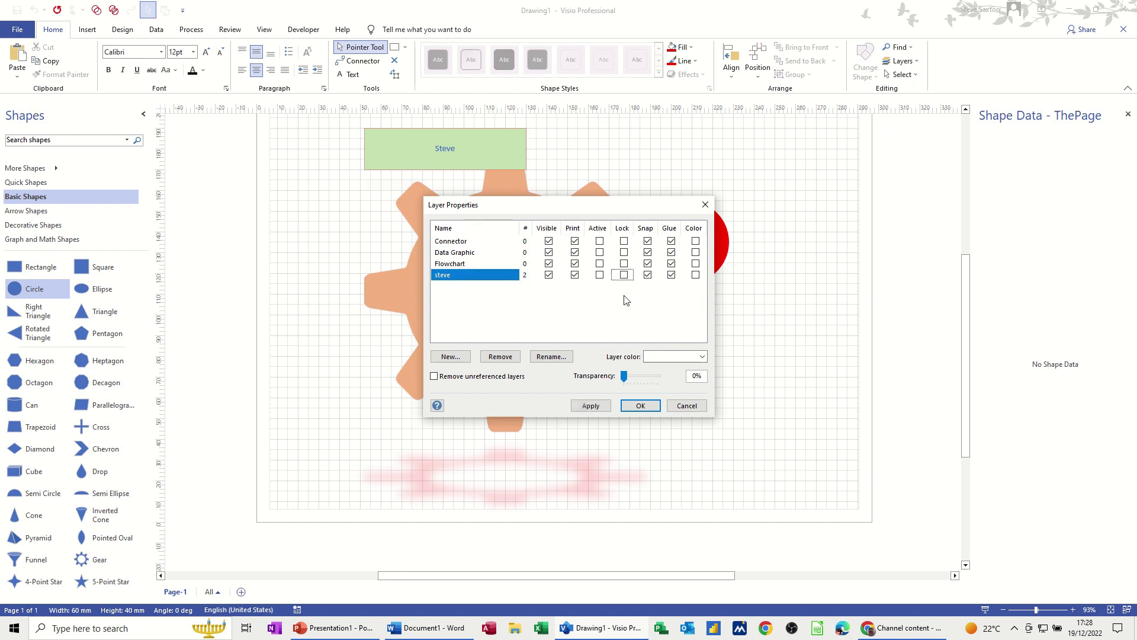
pyautogui.click(639, 404)
# Move the unlocked gear slightly up and left, and back down and right so the ellipse sits in the upper part of its hole.
pyautogui.moveTo(590, 230); pyautogui.dragTo(560, 231)
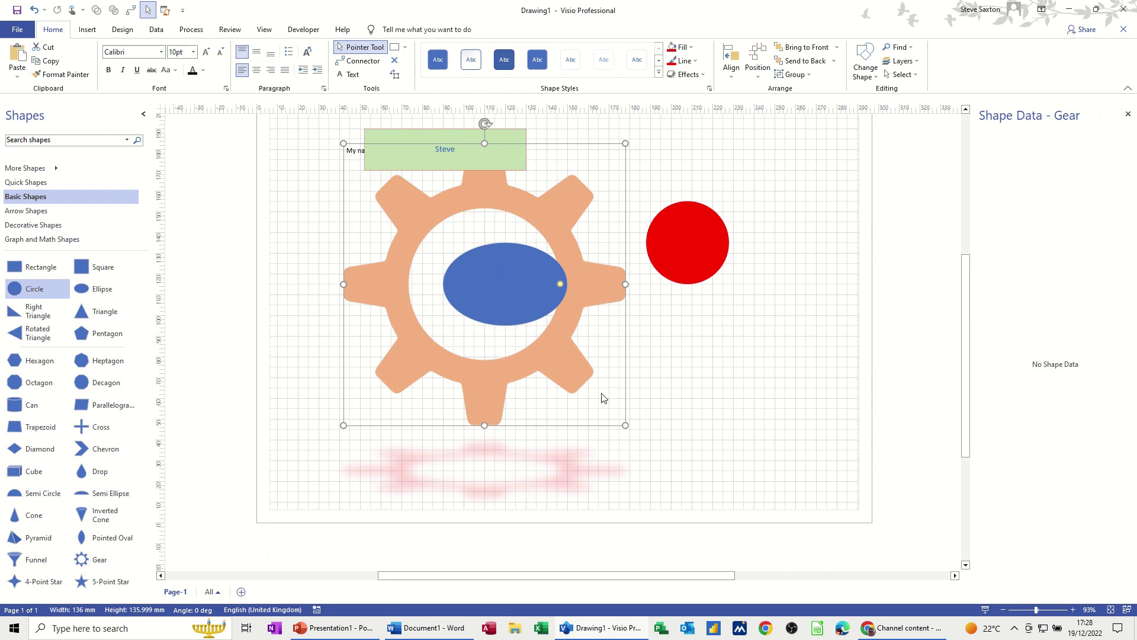
pyautogui.click(623, 228)
pyautogui.moveTo(566, 236); pyautogui.dragTo(601, 251)
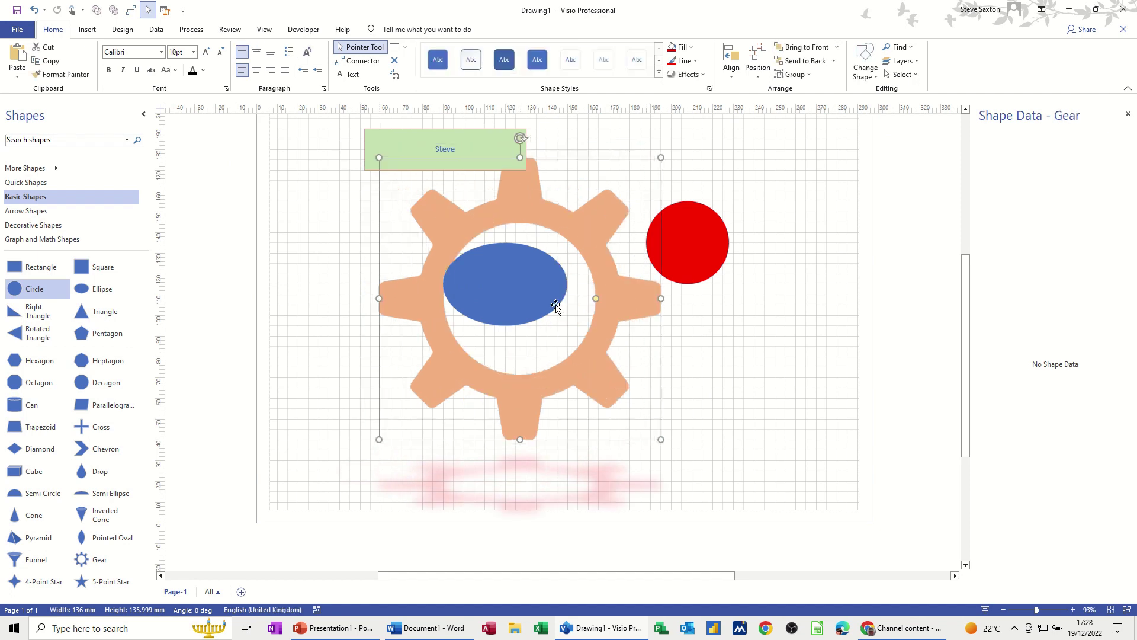